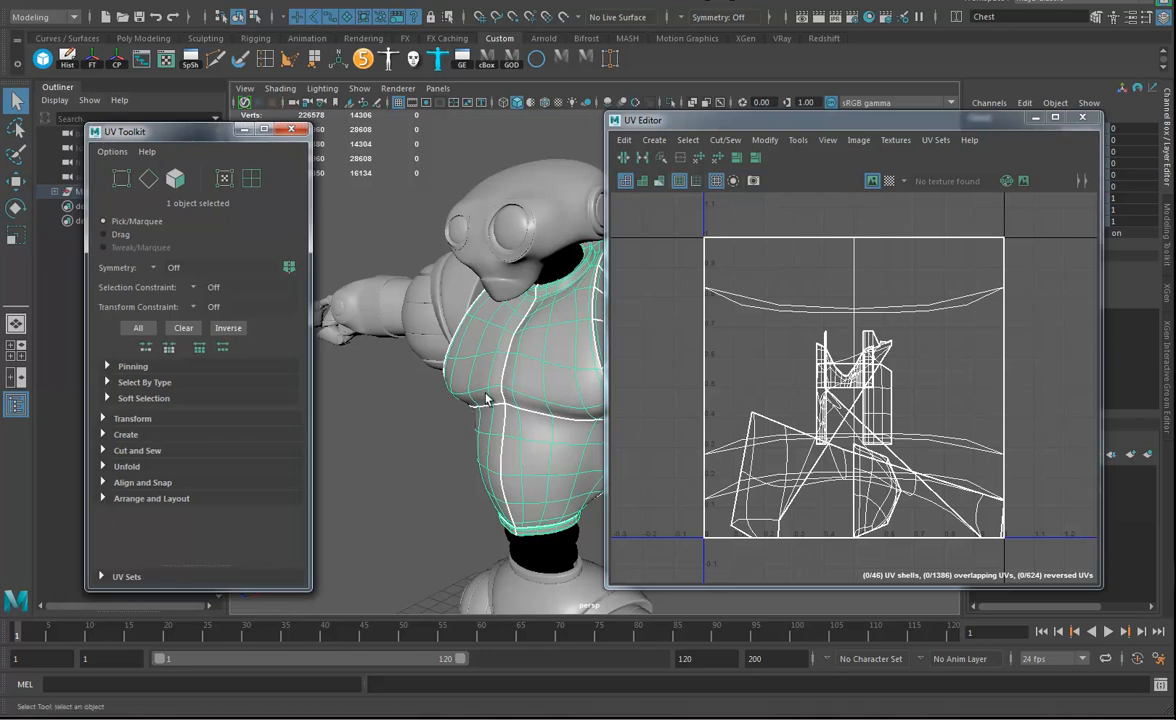
pyautogui.click(685, 3)
pyautogui.moveTo(694, 112)
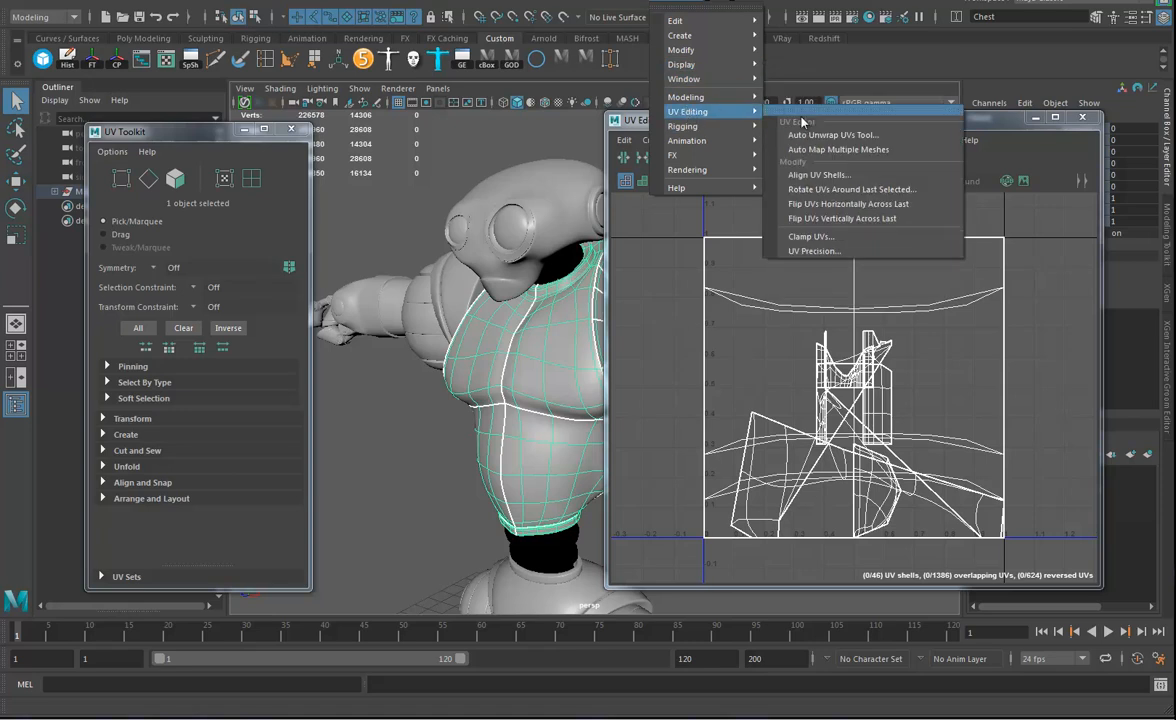
pyautogui.click(841, 138)
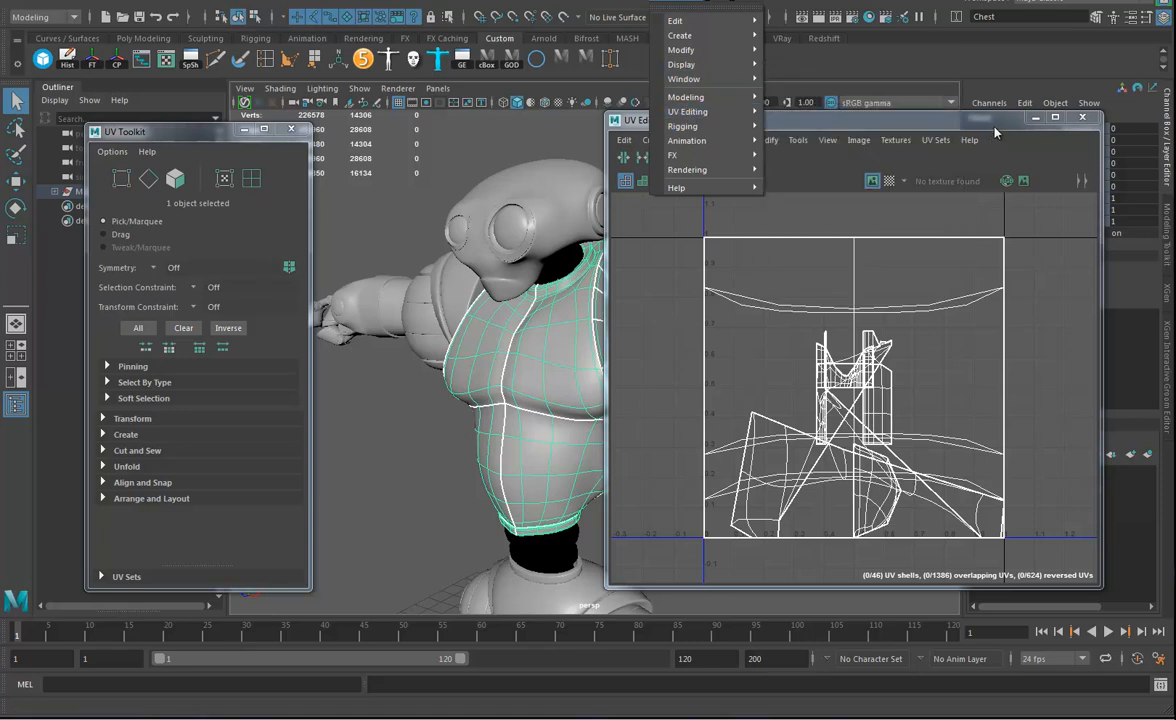
pyautogui.keyDown('alt'); pyautogui.moveTo(540, 378); pyautogui.dragTo(430, 388); pyautogui.keyUp('alt')
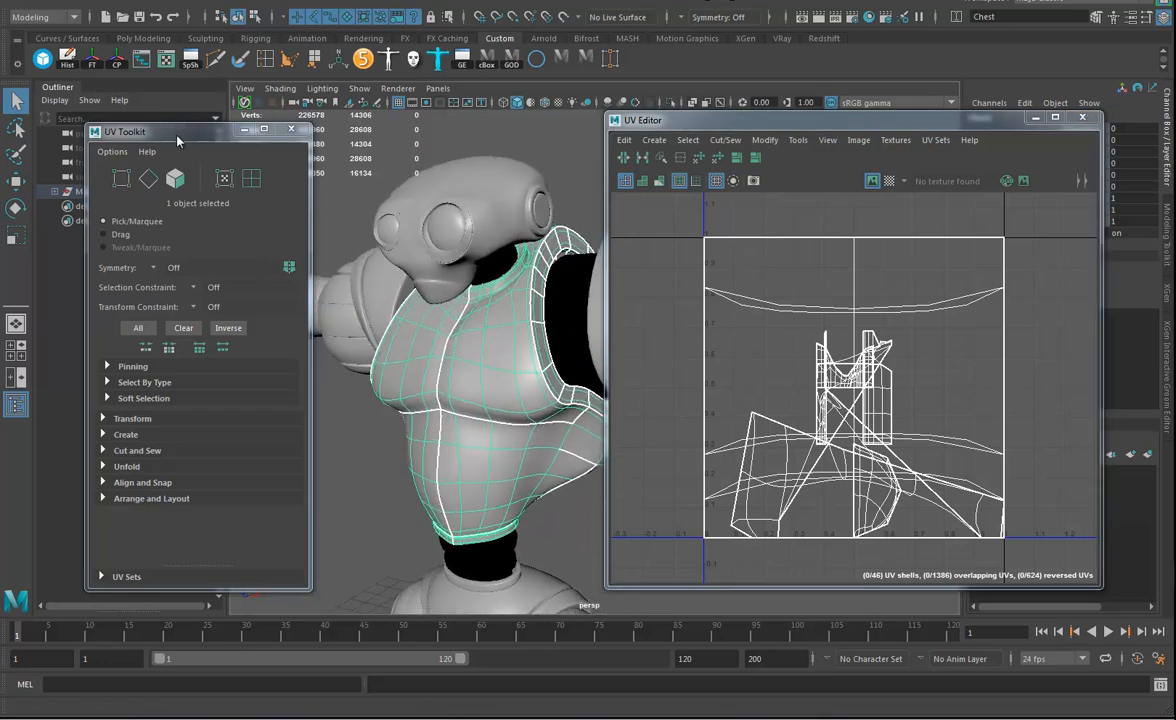
# Close the UV Toolkit and hide the Outliner to enlarge the 3D view.
pyautogui.moveTo(162, 130); pyautogui.dragTo(196, 137)
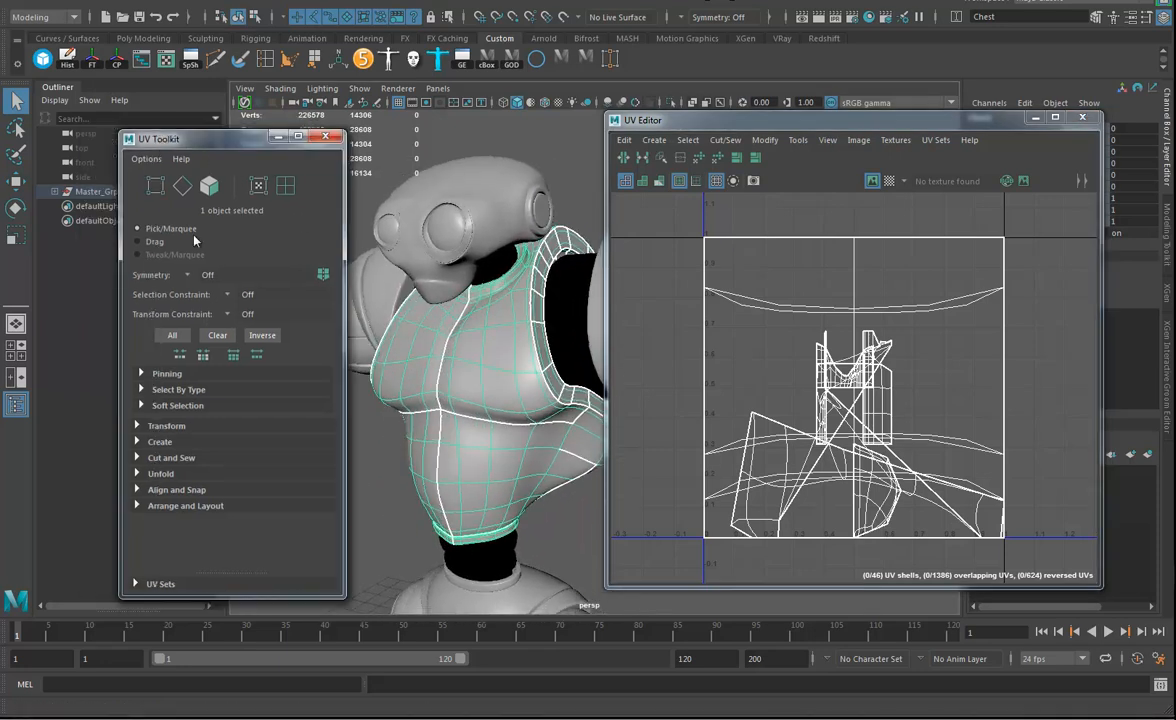
pyautogui.click(153, 426)
pyautogui.scroll(-3, 222, 496)
pyautogui.moveTo(236, 461); pyautogui.dragTo(173, 459)
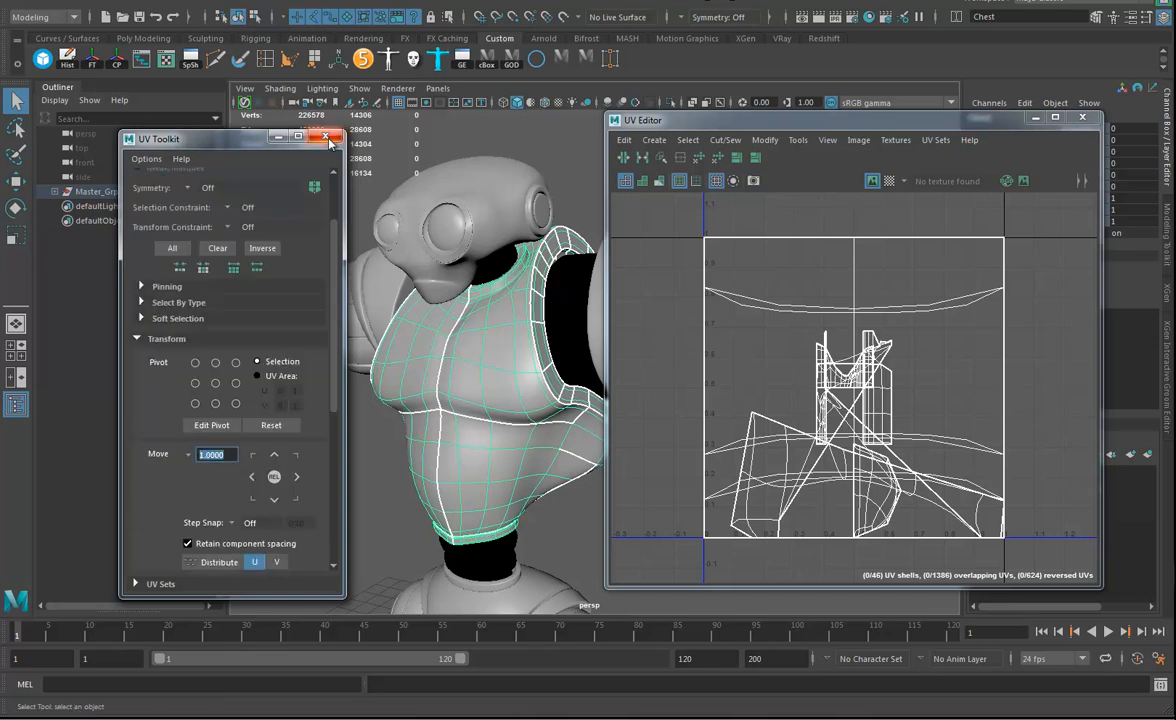
pyautogui.click(326, 137)
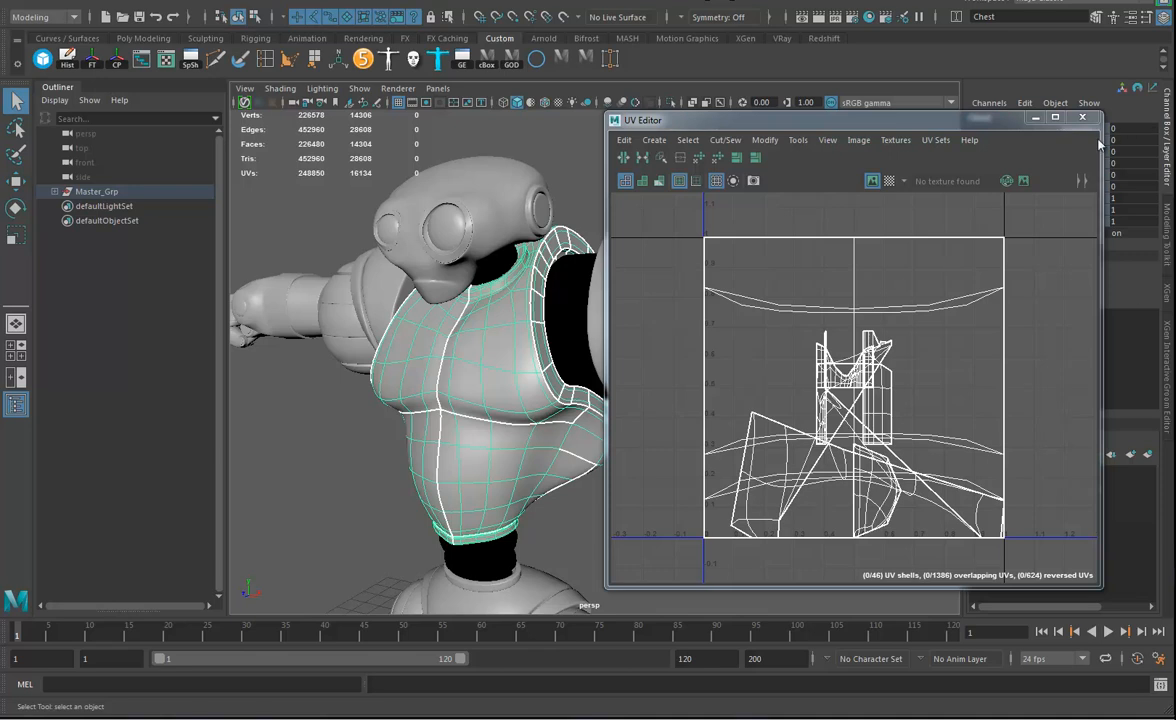
pyautogui.click(22, 377)
# Isolate the chest mesh in the viewport and apply a camera-based UV projection to it.
pyautogui.keyDown('alt'); pyautogui.moveTo(405, 365); pyautogui.dragTo(475, 375, button='middle'); pyautogui.keyUp('alt')
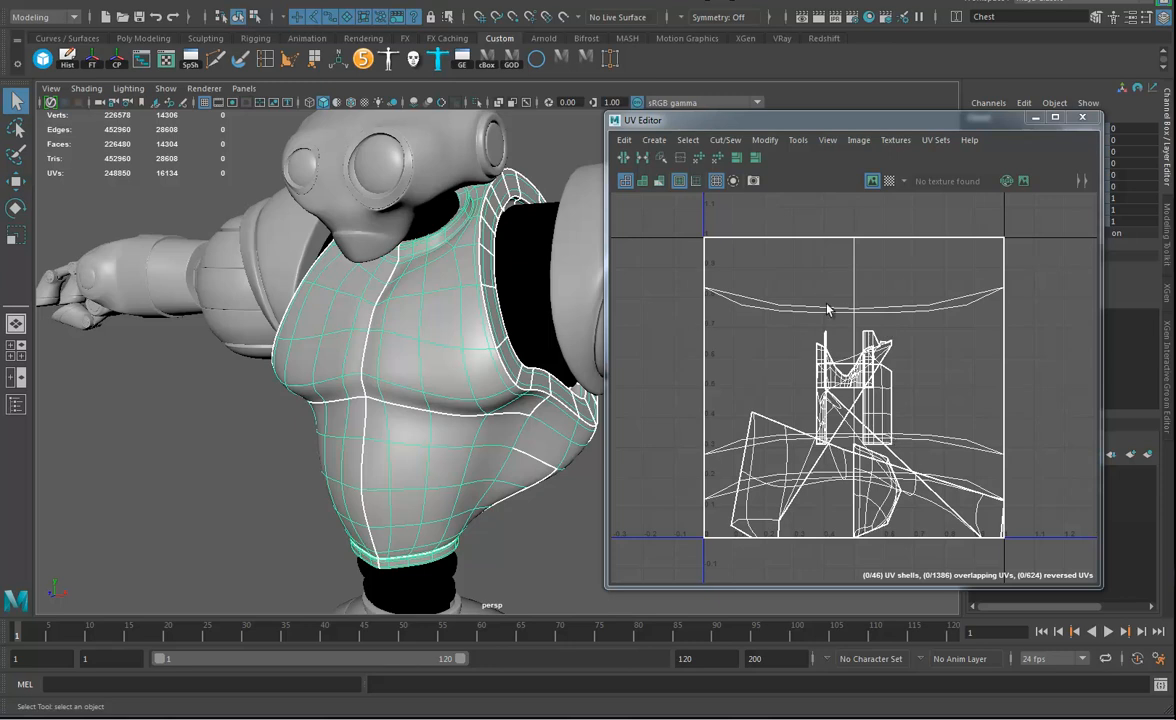
pyautogui.keyDown('alt'); pyautogui.moveTo(465, 351); pyautogui.dragTo(435, 328); pyautogui.keyUp('alt')
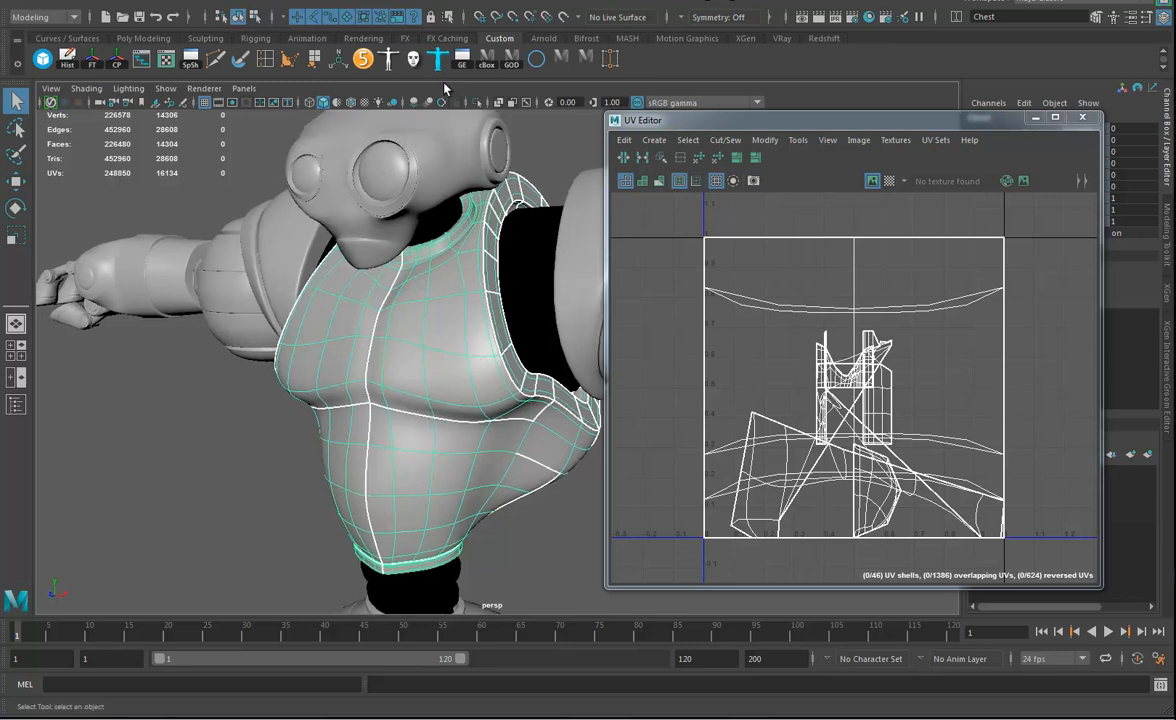
pyautogui.click(479, 102)
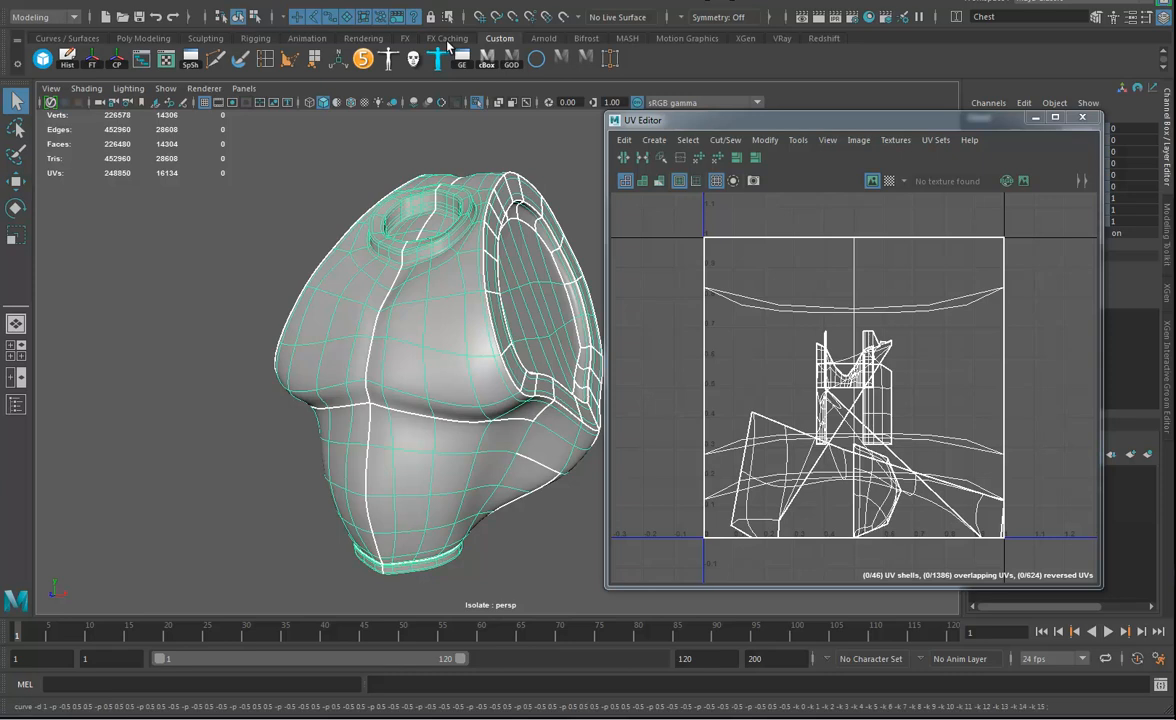
pyautogui.click(565, 4)
pyautogui.click(600, 108)
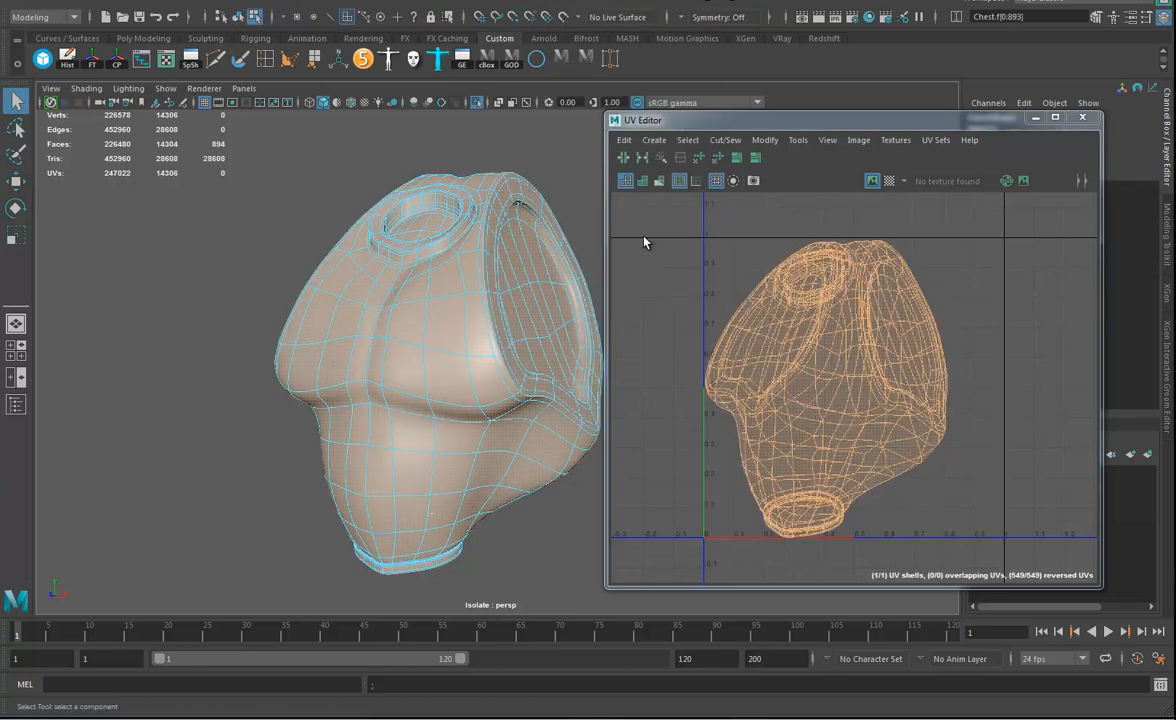
# Cut the chest's UVs along the edge loop at the base of the neck recess's inner wall.
pyautogui.keyDown('alt'); pyautogui.moveTo(476, 338); pyautogui.dragTo(402, 367); pyautogui.keyUp('alt')
pyautogui.keyDown('alt'); pyautogui.moveTo(402, 367); pyautogui.dragTo(471, 388, button='right'); pyautogui.keyUp('alt')
pyautogui.keyDown('alt'); pyautogui.moveTo(357, 341); pyautogui.dragTo(391, 344); pyautogui.keyUp('alt')
pyautogui.keyDown('alt'); pyautogui.moveTo(391, 344); pyautogui.dragTo(448, 352, button='right'); pyautogui.keyUp('alt')
pyautogui.moveTo(436, 342)
pyautogui.keyDown('alt'); pyautogui.mouseDown(button='middle')
pyautogui.moveTo(432, 333)
pyautogui.moveTo(420, 354)
pyautogui.mouseUp(button='middle'); pyautogui.keyUp('alt')
pyautogui.keyDown('alt'); pyautogui.moveTo(413, 350); pyautogui.dragTo(428, 343, button='right'); pyautogui.keyUp('alt')
pyautogui.moveTo(332, 245); pyautogui.dragTo(323, 206, button='right')
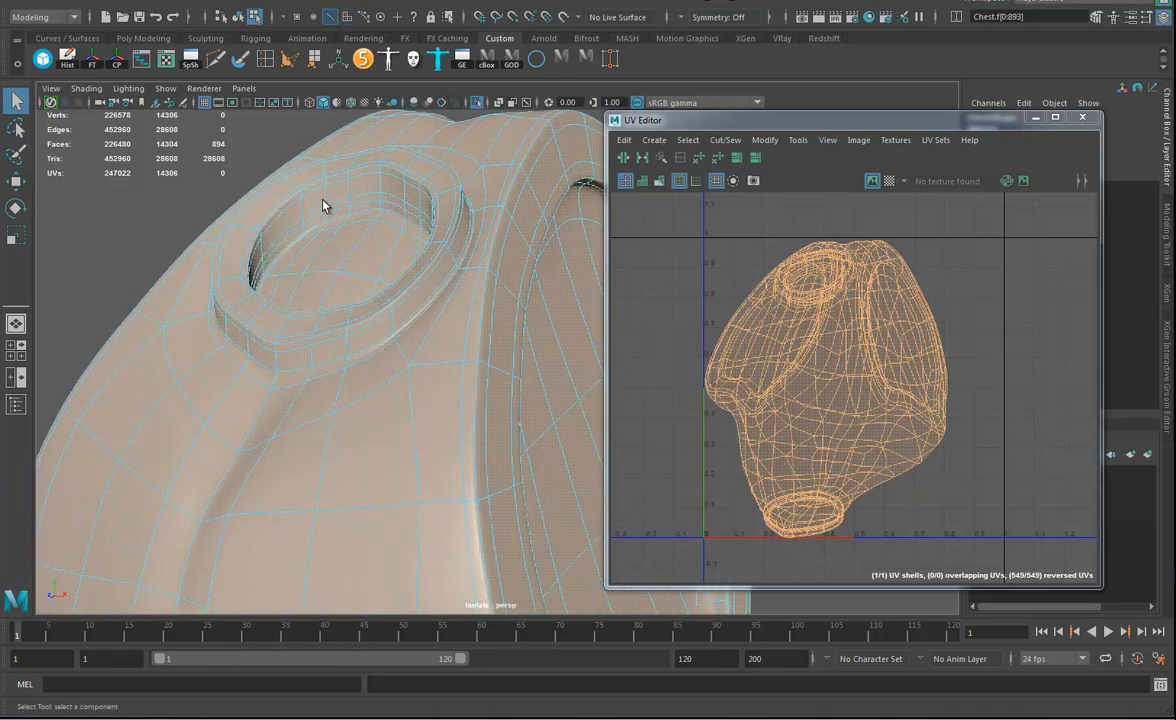
pyautogui.doubleClick(365, 215)
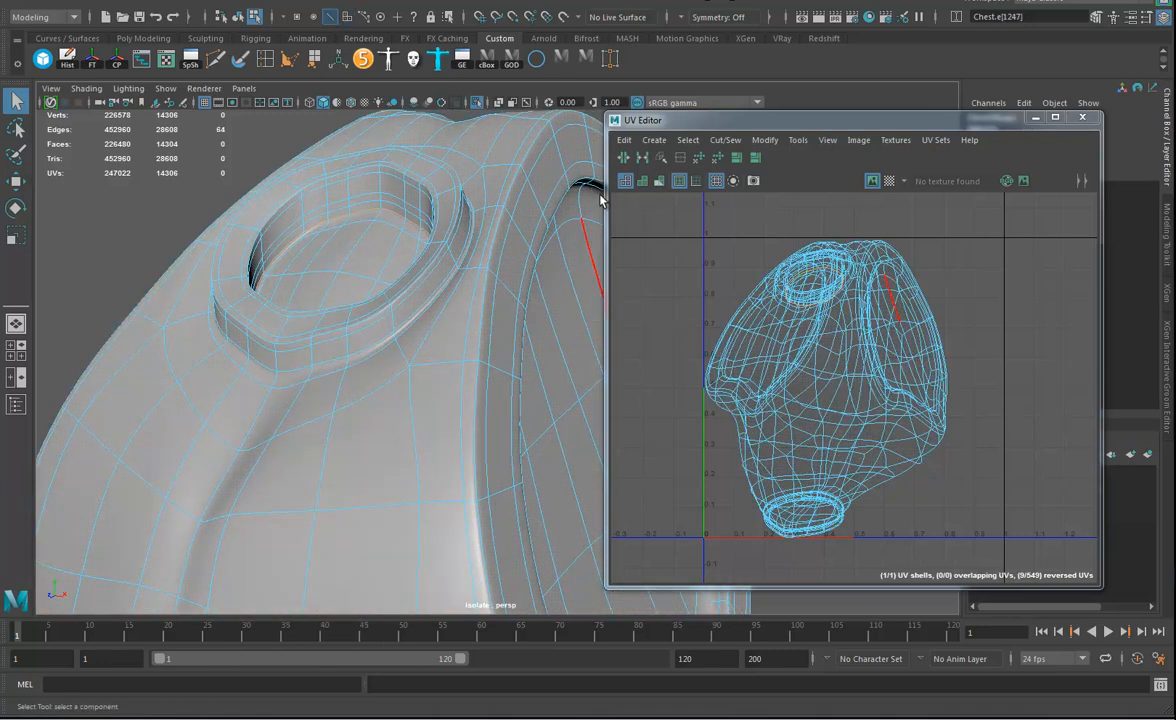
pyautogui.click(623, 160)
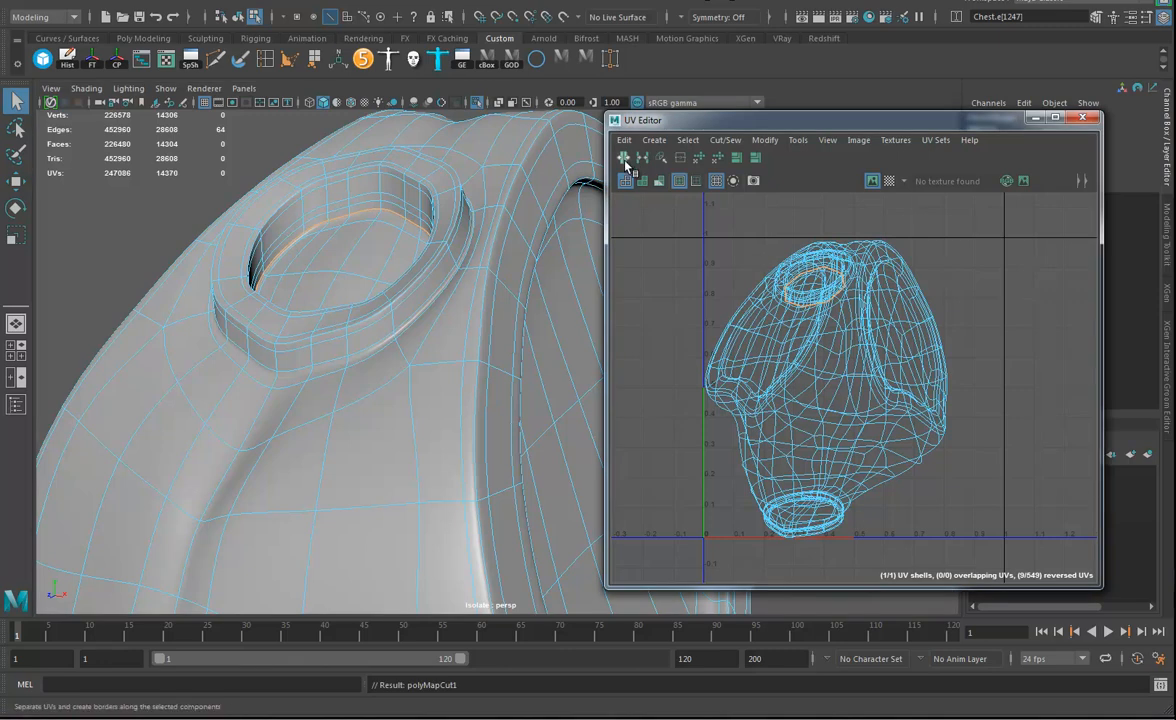
pyautogui.click(826, 141)
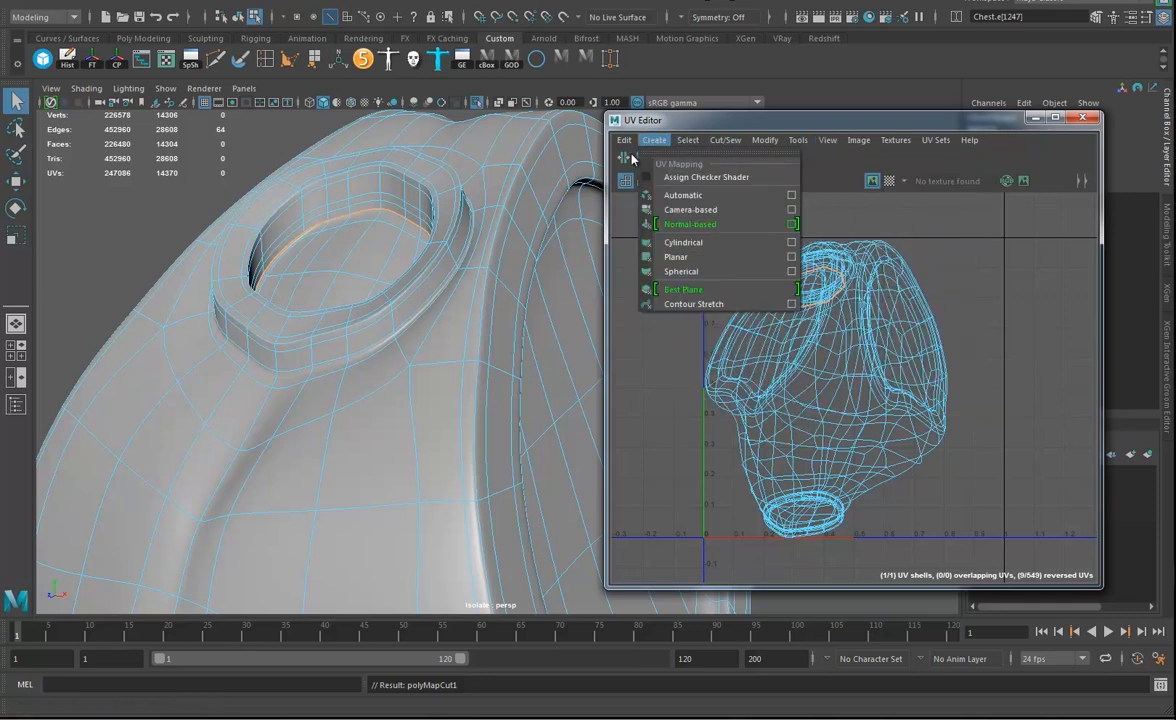
pyautogui.click(834, 122)
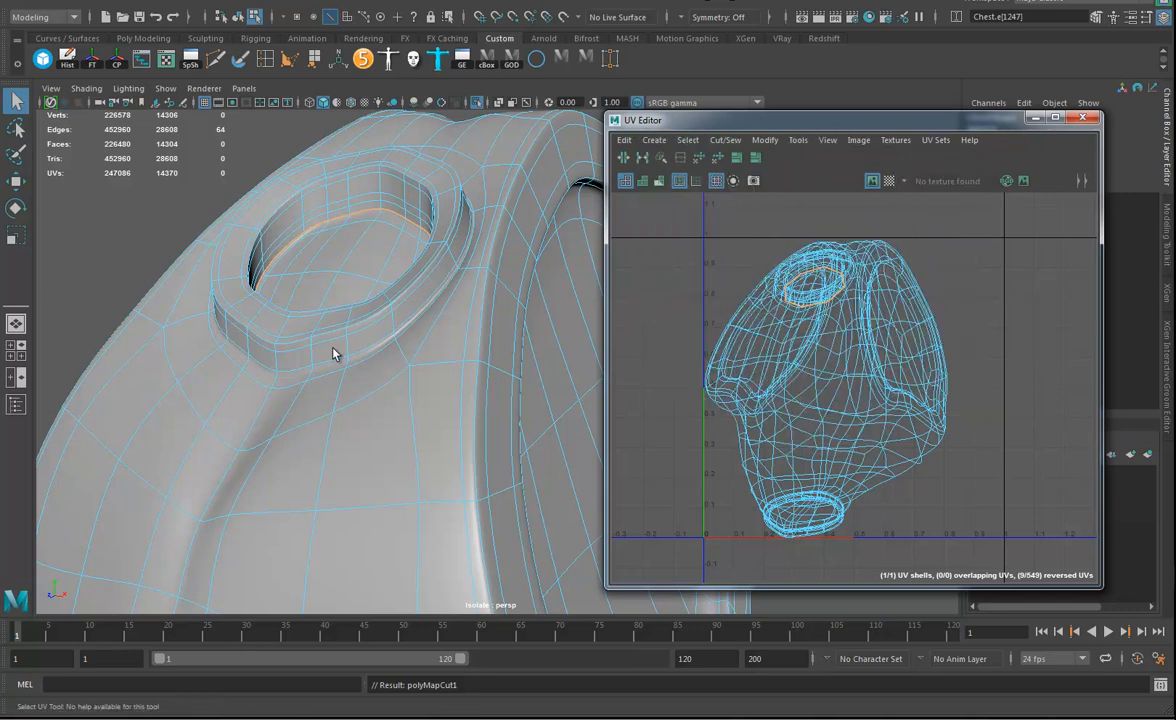
# Cut the UVs along the edge loop on the upper inner rim of the neck opening.
pyautogui.keyDown('alt'); pyautogui.moveTo(335, 353); pyautogui.dragTo(374, 327); pyautogui.keyUp('alt')
pyautogui.click(332, 210)
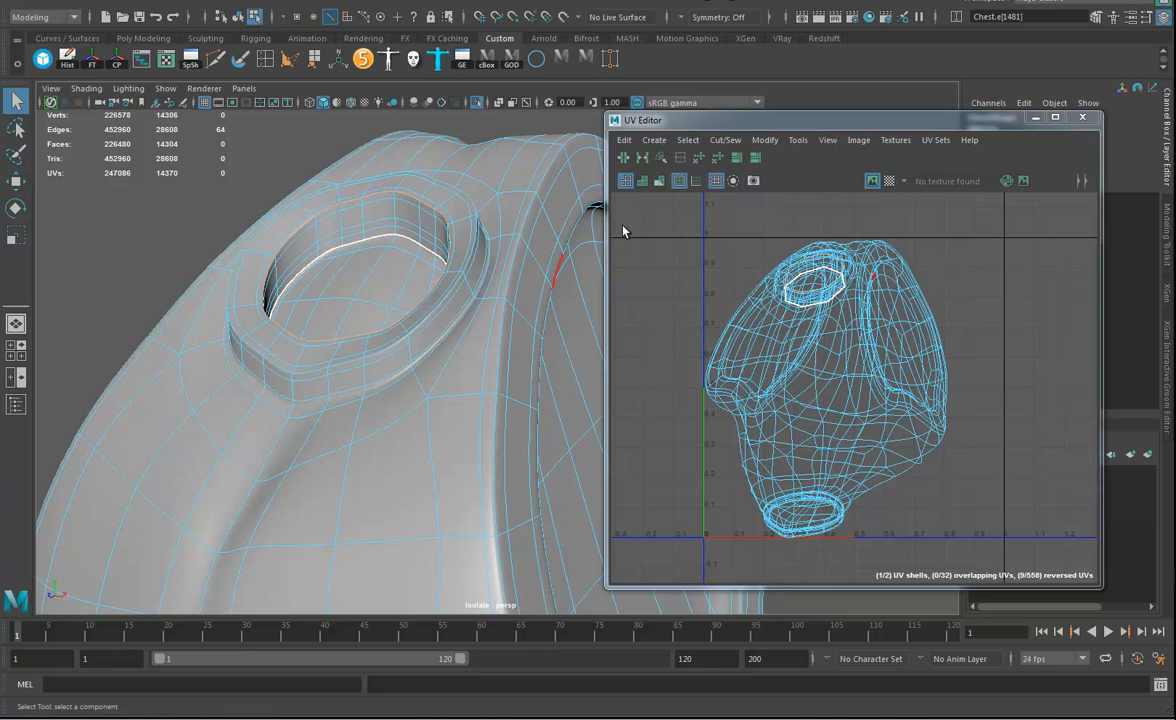
pyautogui.click(622, 158)
# Cut a vertical UV seam down the neck recess's inner wall, joining its upper and lower seams.
pyautogui.keyDown('alt'); pyautogui.moveTo(225, 295); pyautogui.dragTo(310, 334); pyautogui.keyUp('alt')
pyautogui.keyDown('alt'); pyautogui.moveTo(403, 298); pyautogui.dragTo(449, 308, button='right'); pyautogui.keyUp('alt')
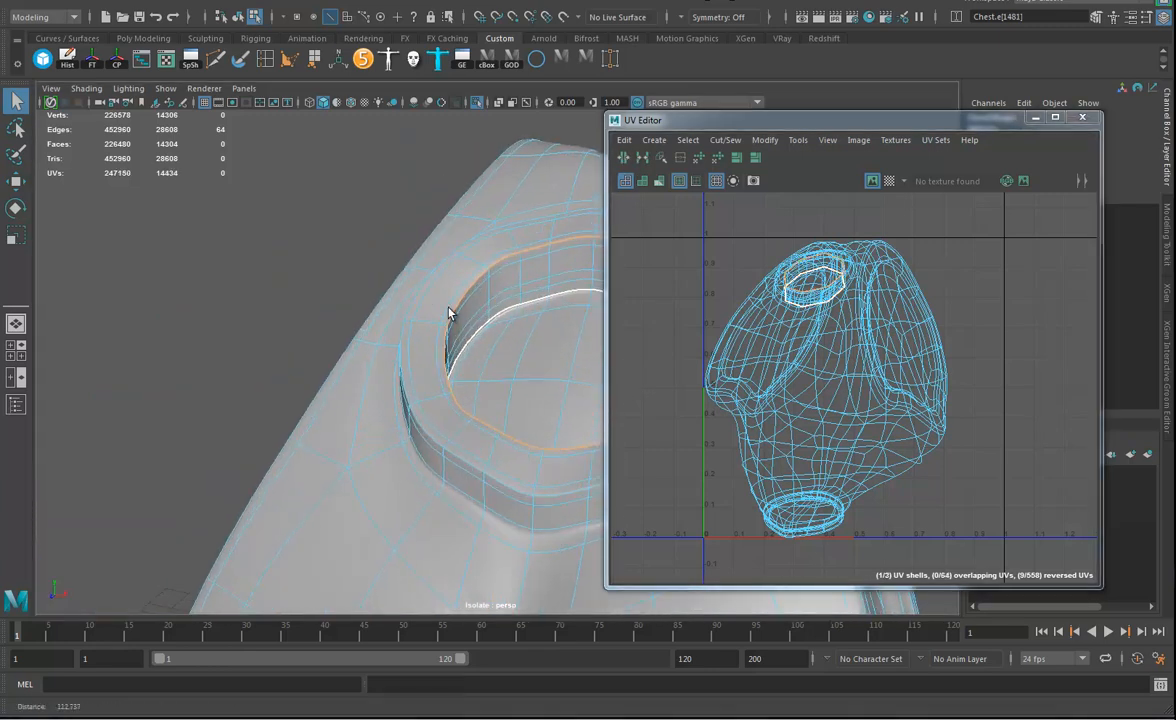
pyautogui.keyDown('alt'); pyautogui.moveTo(482, 310); pyautogui.dragTo(402, 322, button='middle'); pyautogui.keyUp('alt')
pyautogui.click(478, 241)
pyautogui.keyDown('shift'); pyautogui.click(480, 290); pyautogui.keyUp('shift')
pyautogui.click(622, 160)
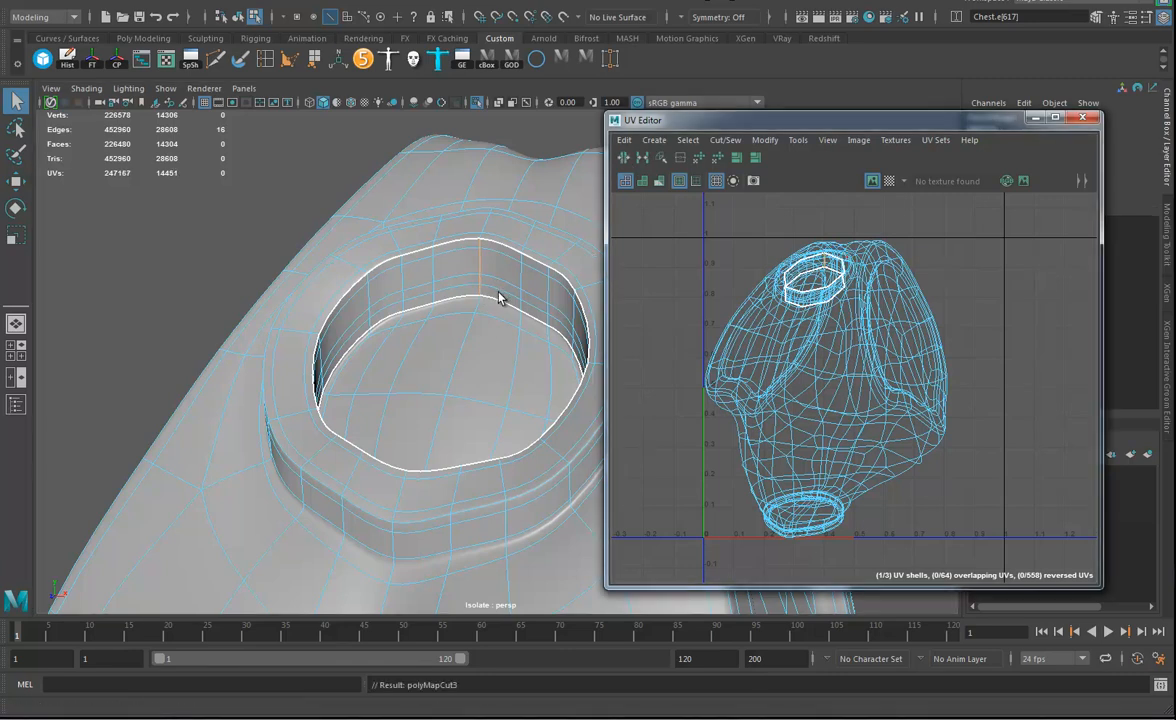
pyautogui.keyDown('alt'); pyautogui.moveTo(499, 297); pyautogui.dragTo(451, 262, button='middle'); pyautogui.keyUp('alt')
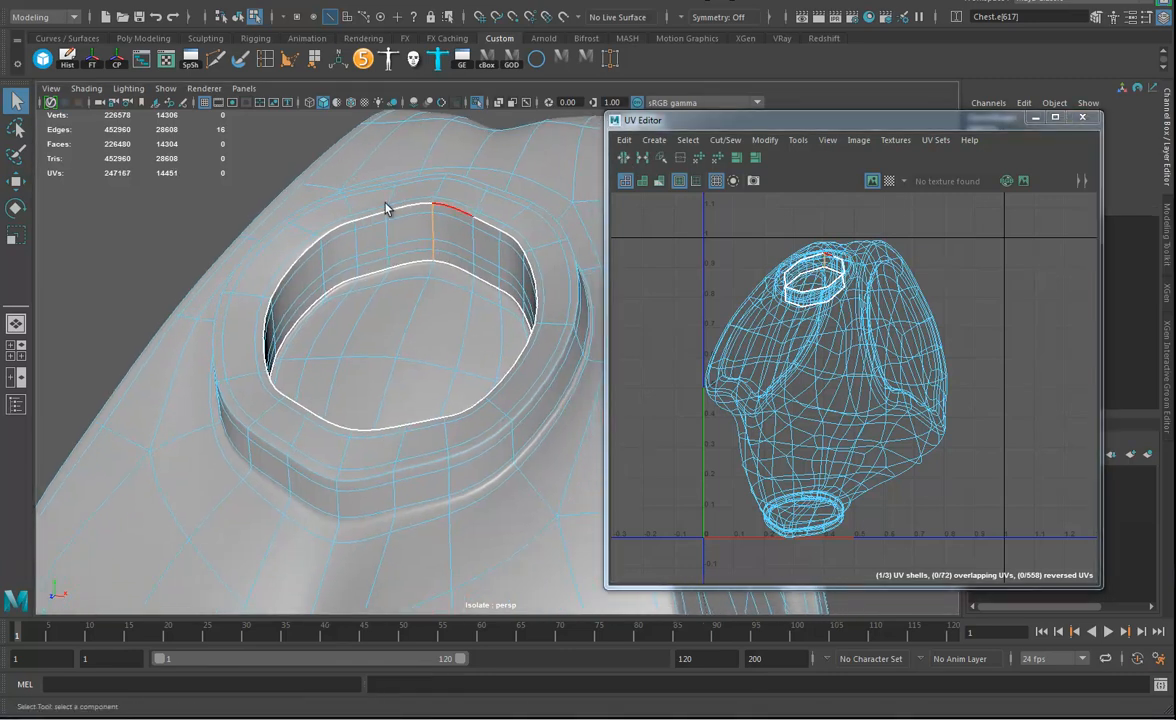
# Close the UV Editor, return the chest to object mode, and reopen the UV Editor without the UV Toolkit.
pyautogui.click(1082, 118)
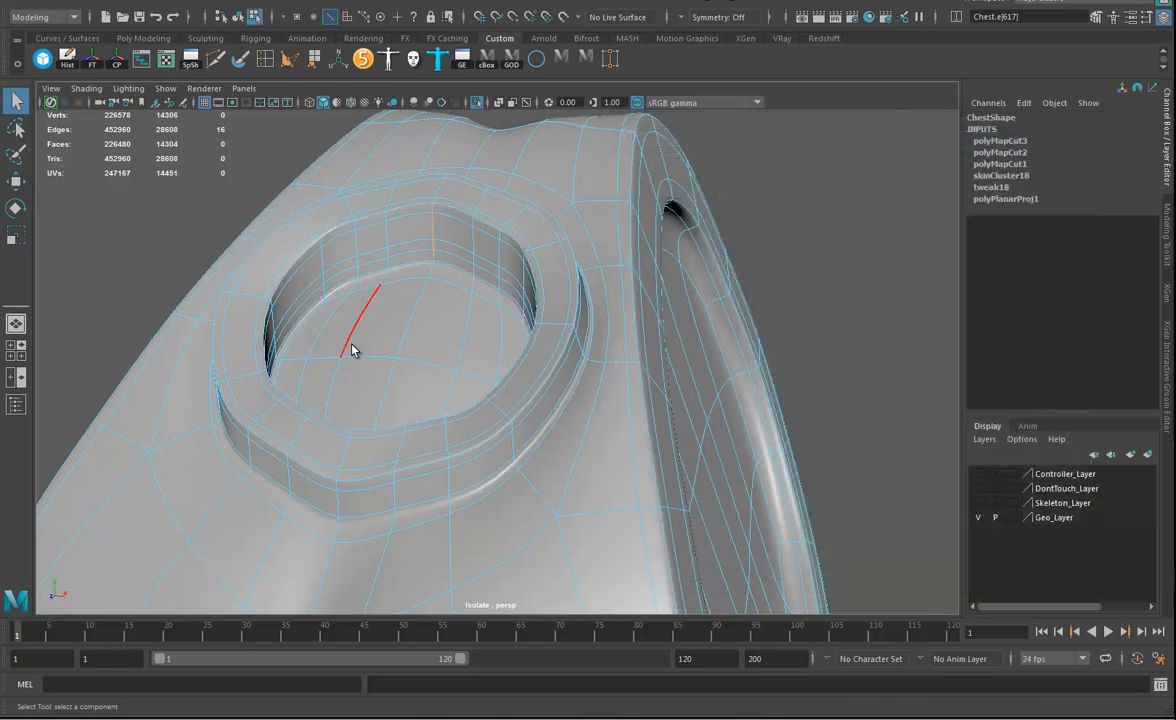
pyautogui.moveTo(310, 255); pyautogui.dragTo(346, 244, button='right')
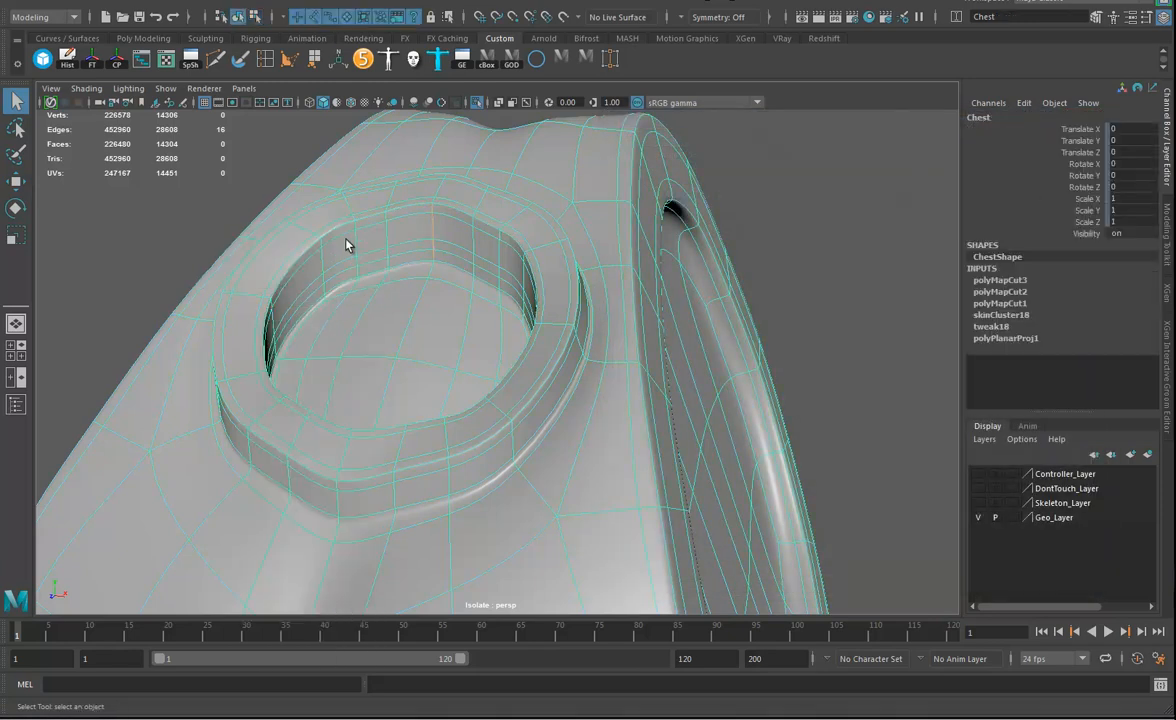
pyautogui.click(166, 62)
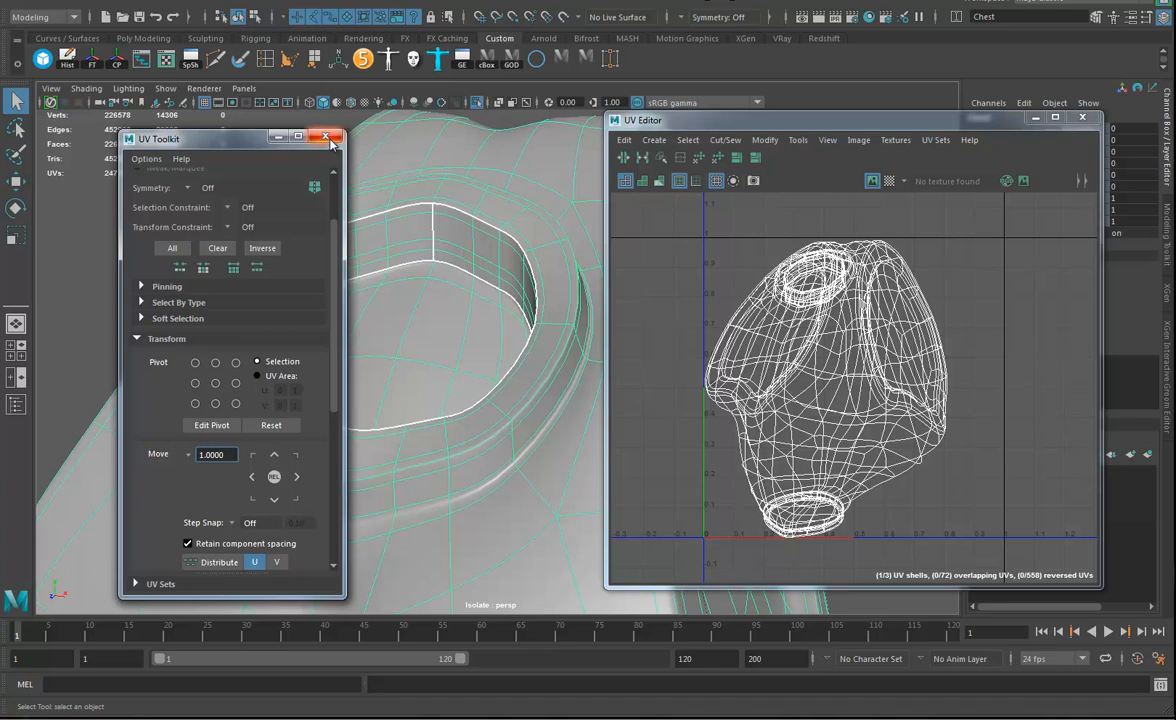
pyautogui.click(148, 341)
pyautogui.click(325, 140)
# Cut the UVs along the edge loop on the outer top rim of the neck collar.
pyautogui.keyDown('alt'); pyautogui.moveTo(433, 442); pyautogui.dragTo(460, 442); pyautogui.keyUp('alt')
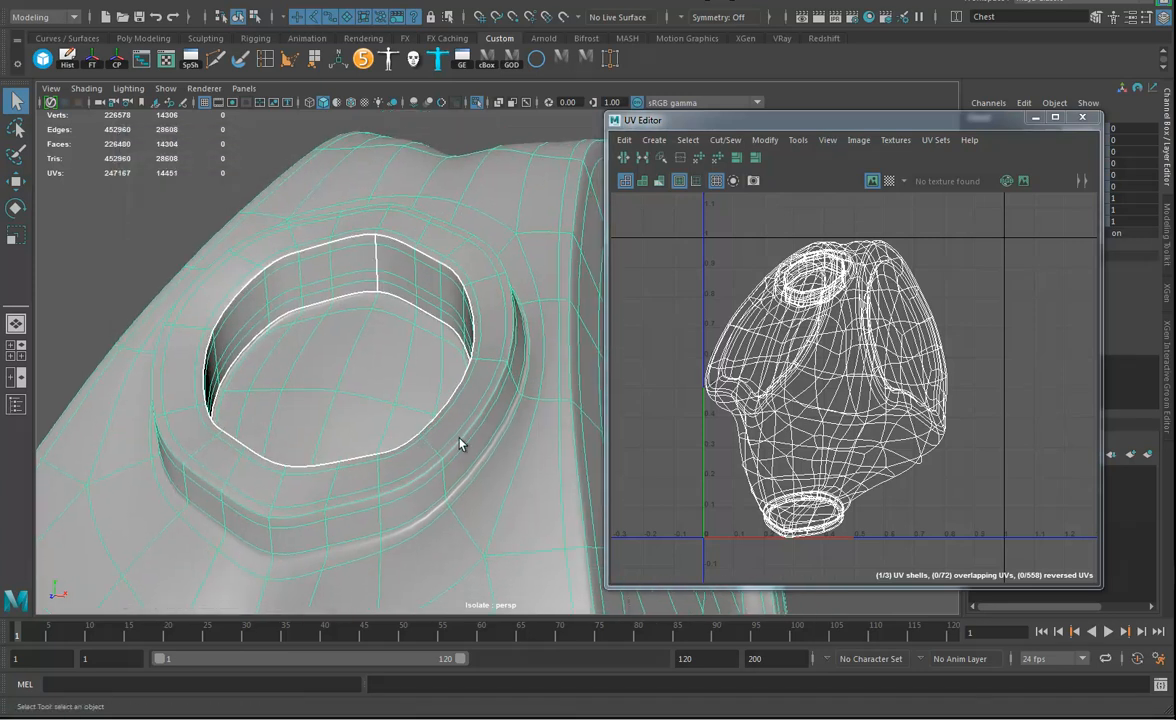
pyautogui.moveTo(466, 360); pyautogui.dragTo(467, 300, button='right')
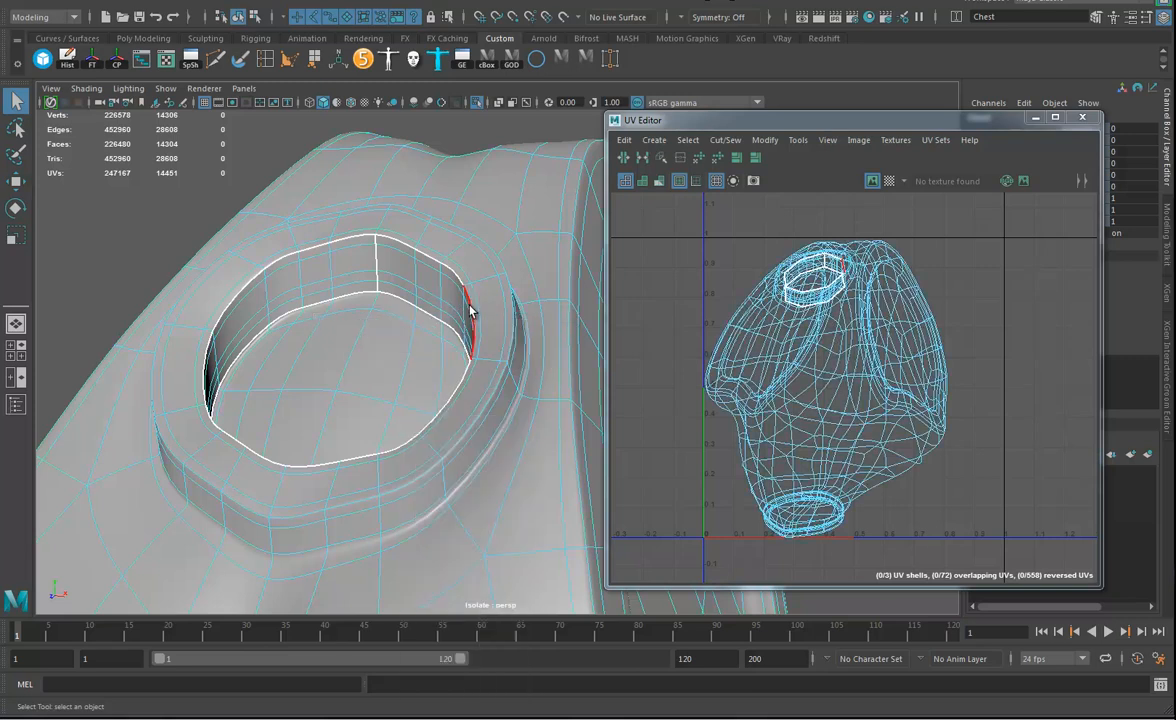
pyautogui.doubleClick(472, 425)
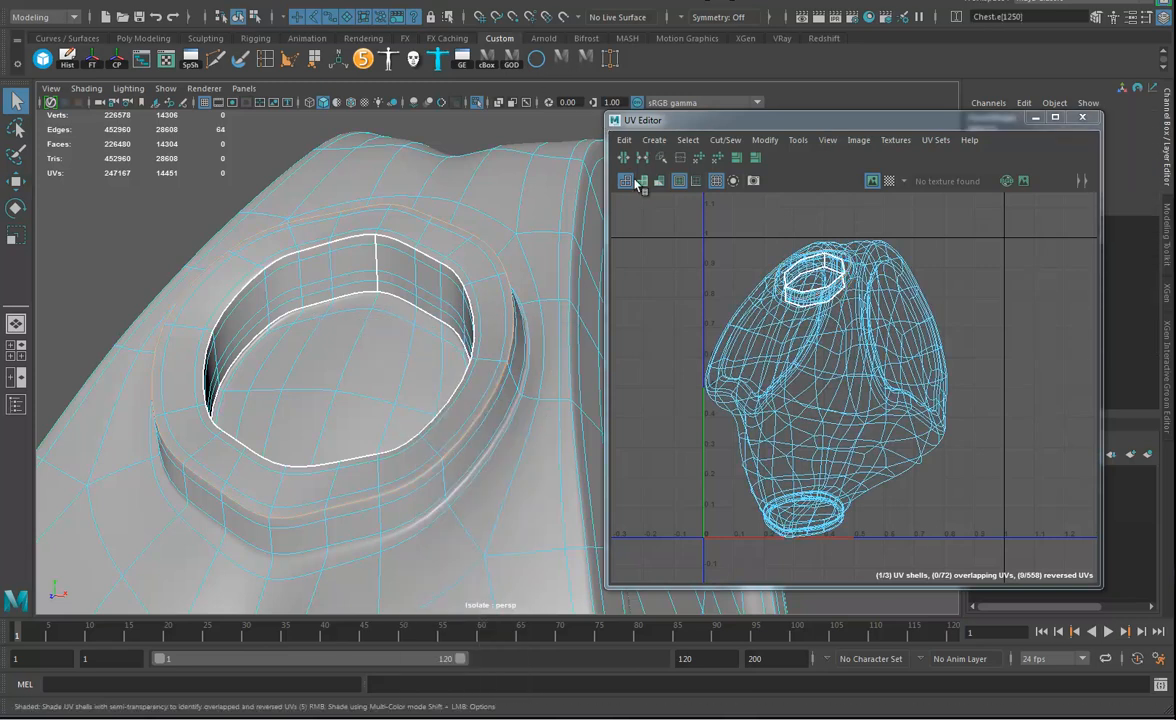
pyautogui.click(725, 140)
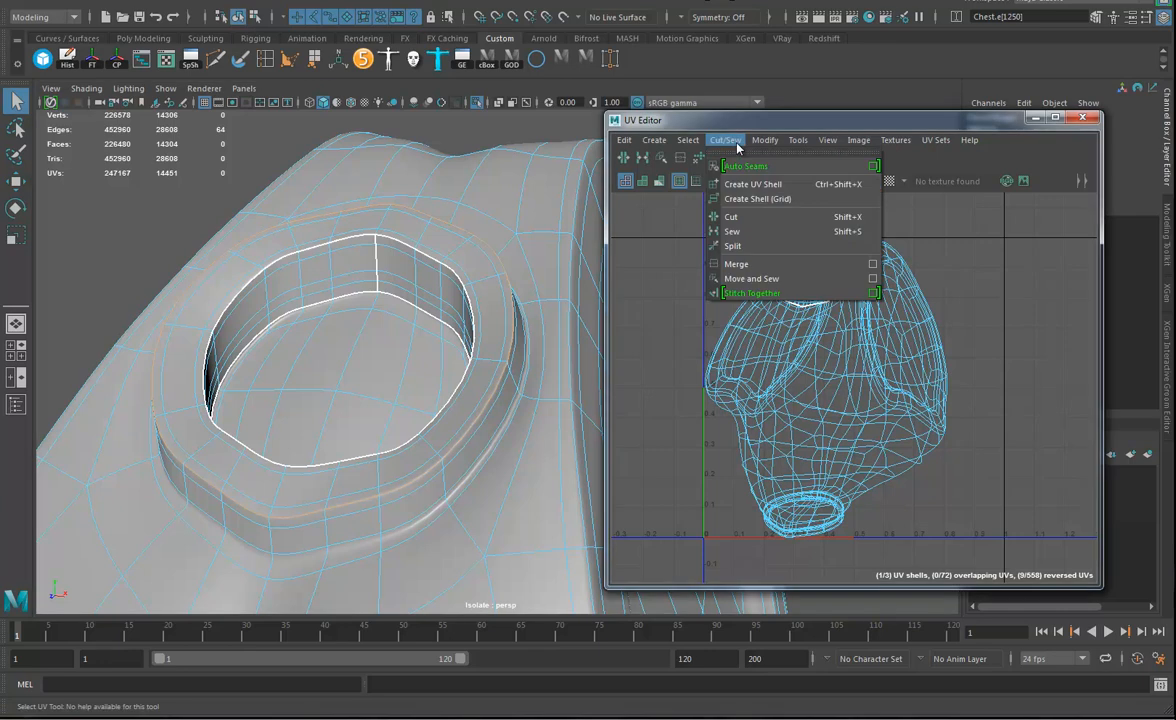
pyautogui.click(756, 227)
# Cut the UVs along the edge loop where the collar's outer wall meets the chest.
pyautogui.keyDown('alt'); pyautogui.moveTo(348, 476); pyautogui.dragTo(388, 432); pyautogui.keyUp('alt')
pyautogui.doubleClick(391, 407)
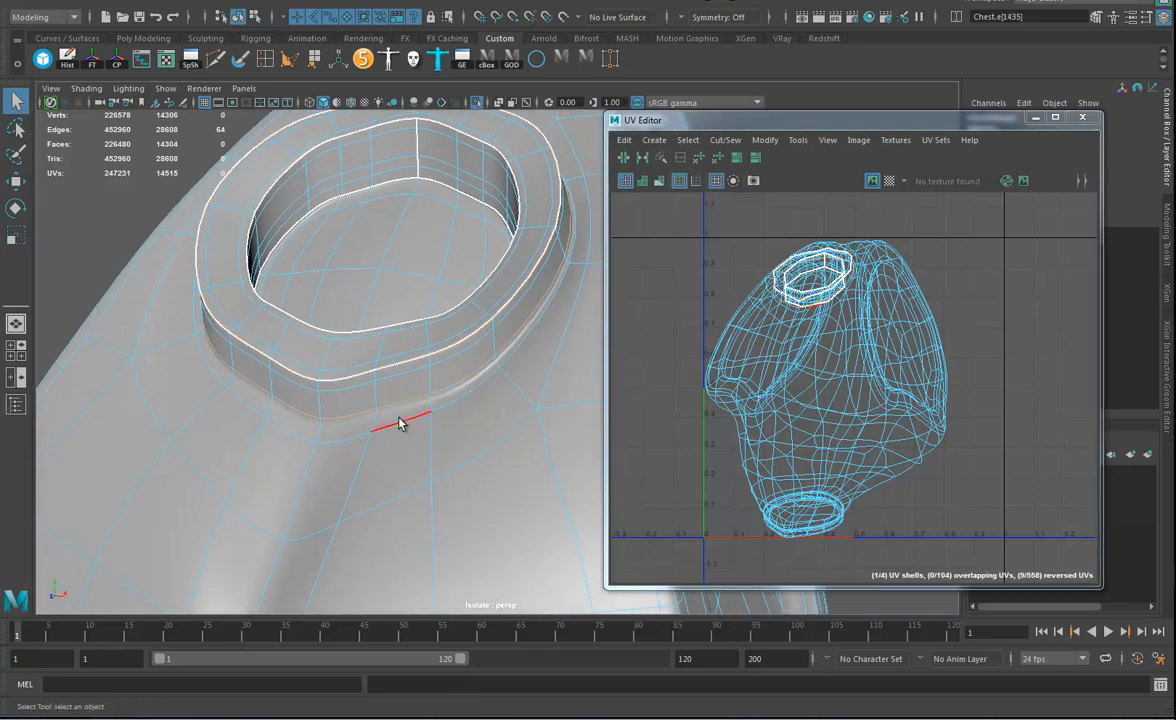
pyautogui.keyDown('shift'); pyautogui.rightClick(712, 321); pyautogui.keyUp('shift')
pyautogui.click(652, 338)
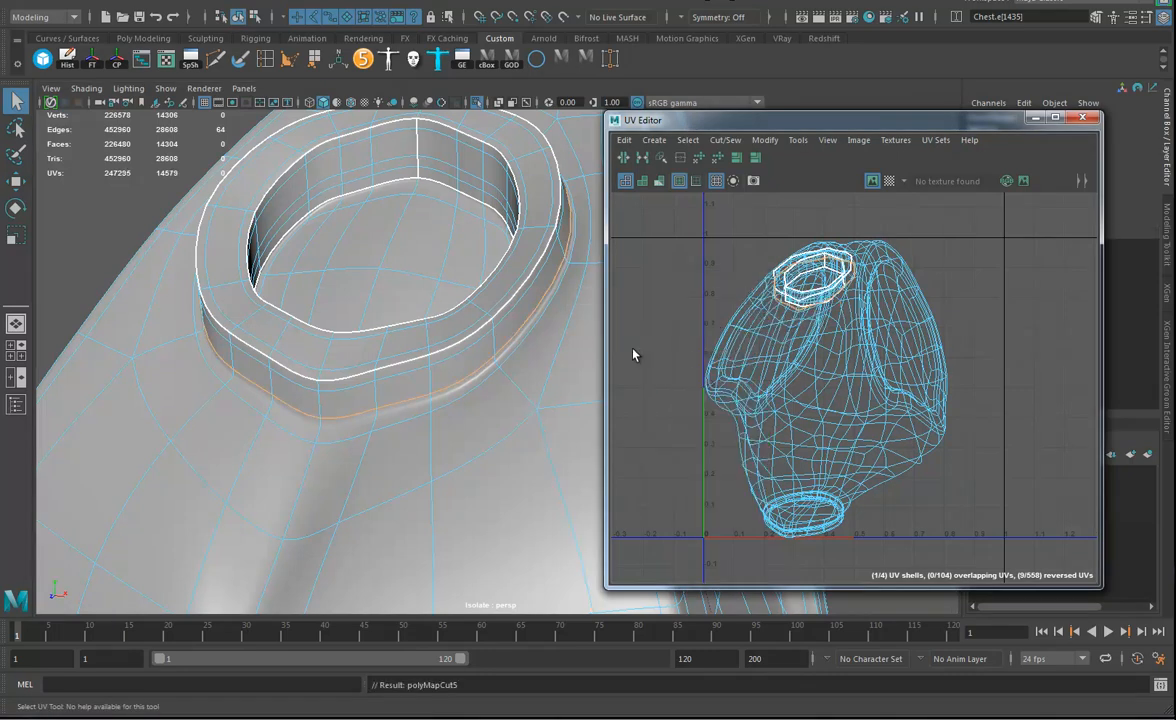
# Cut a vertical UV seam across the back of the collar's outer wall, between its top and base seams.
pyautogui.keyDown('alt'); pyautogui.moveTo(466, 426); pyautogui.dragTo(441, 425, button='middle'); pyautogui.keyUp('alt')
pyautogui.keyDown('alt'); pyautogui.moveTo(431, 353); pyautogui.dragTo(309, 402); pyautogui.keyUp('alt')
pyautogui.keyDown('alt'); pyautogui.moveTo(309, 402); pyautogui.dragTo(362, 370, button='right'); pyautogui.keyUp('alt')
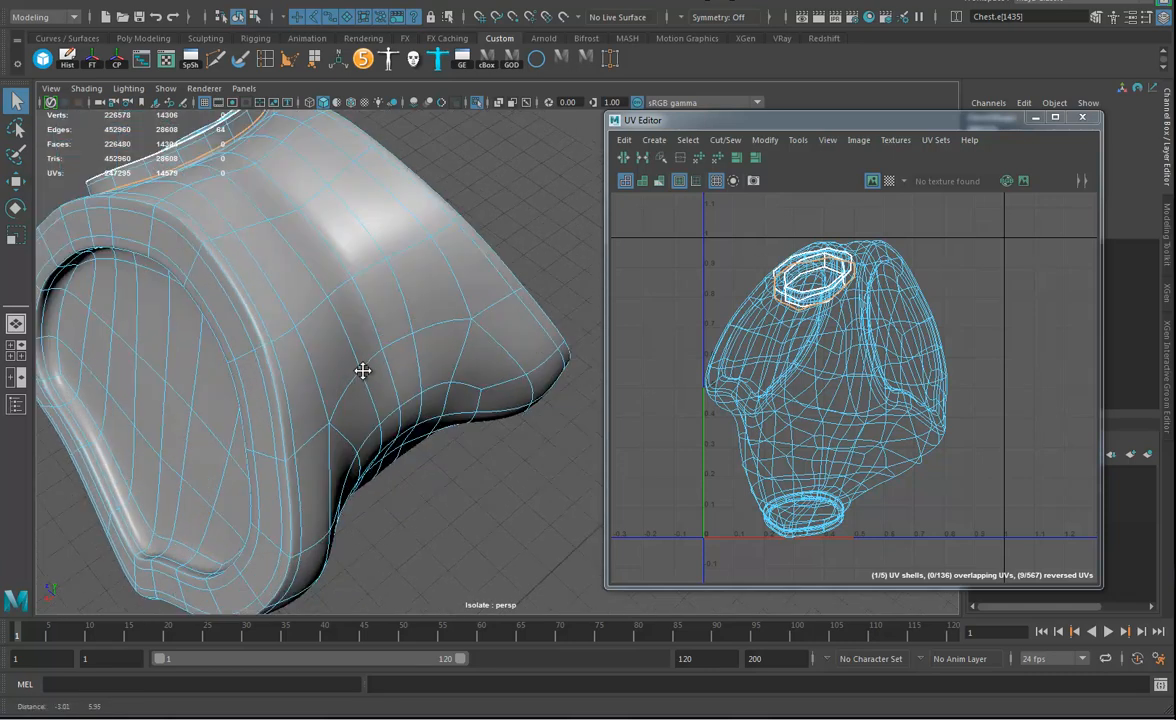
pyautogui.keyDown('alt'); pyautogui.moveTo(362, 370); pyautogui.dragTo(312, 248); pyautogui.keyUp('alt')
pyautogui.keyDown('alt'); pyautogui.moveTo(280, 278); pyautogui.dragTo(383, 307, button='right'); pyautogui.keyUp('alt')
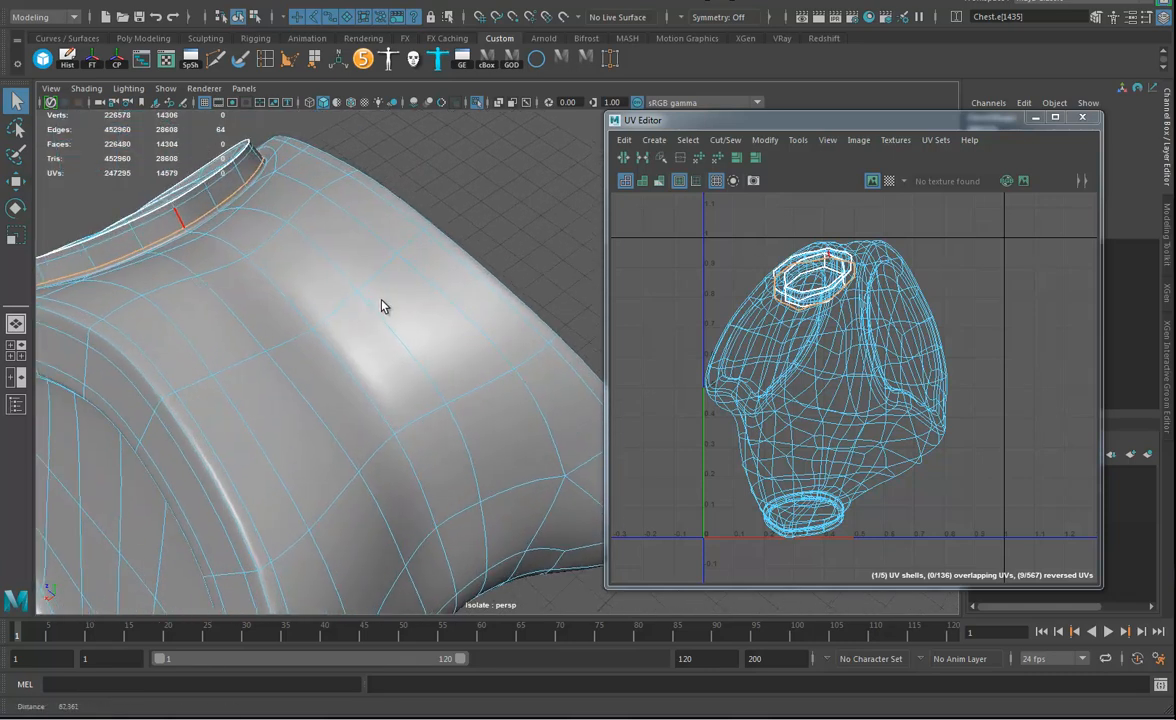
pyautogui.keyDown('alt'); pyautogui.moveTo(383, 307); pyautogui.dragTo(402, 365); pyautogui.keyUp('alt')
pyautogui.keyDown('alt'); pyautogui.moveTo(402, 365); pyautogui.dragTo(500, 366, button='right'); pyautogui.keyUp('alt')
pyautogui.keyDown('alt'); pyautogui.moveTo(238, 302); pyautogui.dragTo(322, 332, button='middle'); pyautogui.keyUp('alt')
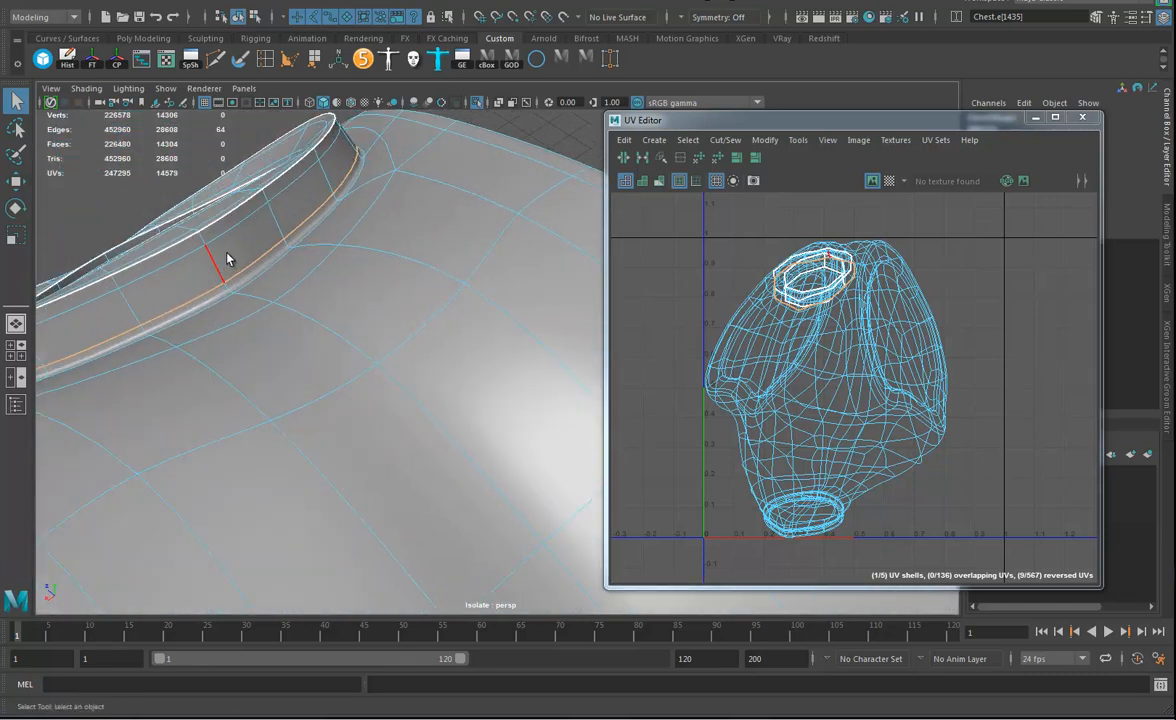
pyautogui.doubleClick(207, 259)
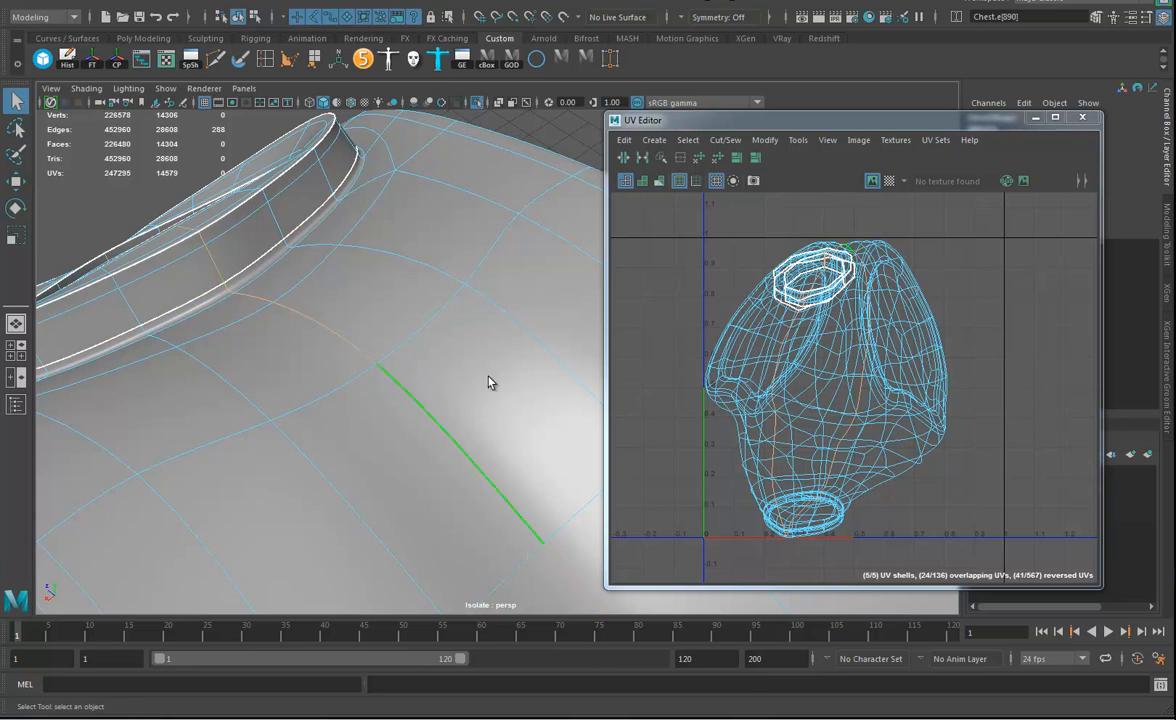
pyautogui.keyDown('alt'); pyautogui.moveTo(728, 290); pyautogui.dragTo(1160, 463, button='right'); pyautogui.keyUp('alt')
pyautogui.keyDown('alt'); pyautogui.moveTo(796, 255); pyautogui.dragTo(780, 403, button='middle'); pyautogui.keyUp('alt')
pyautogui.keyDown('alt'); pyautogui.moveTo(806, 385); pyautogui.dragTo(893, 374, button='right'); pyautogui.keyUp('alt')
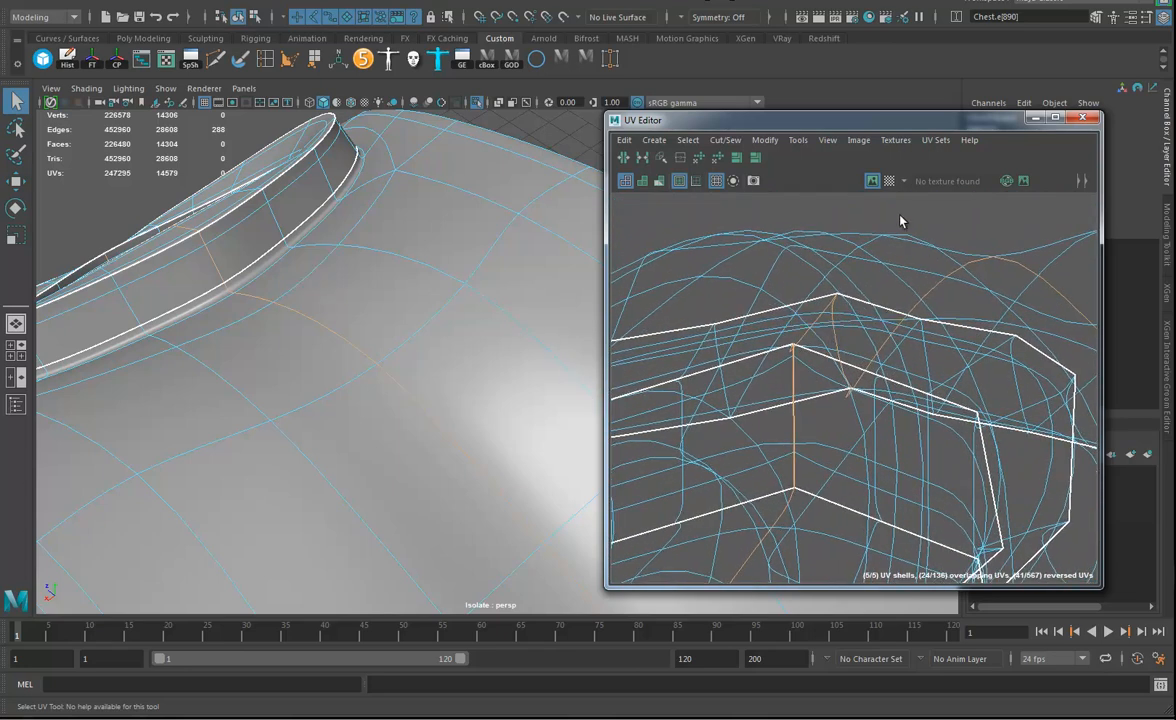
pyautogui.click(838, 342)
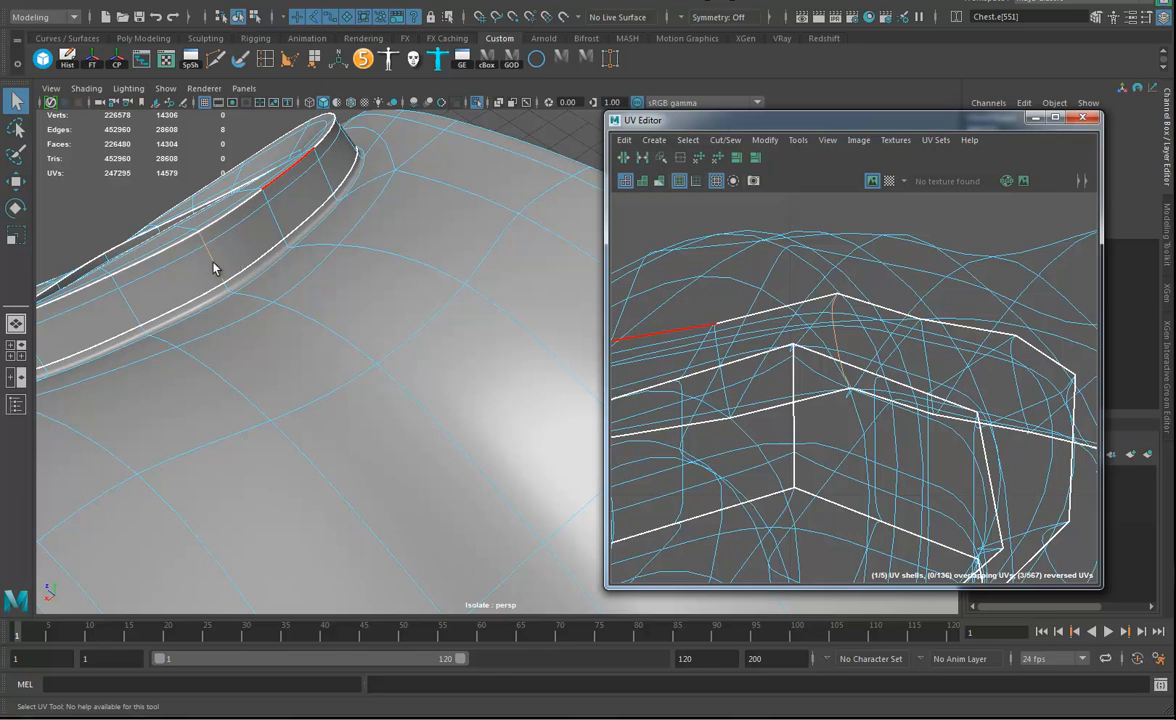
pyautogui.keyDown('alt'); pyautogui.moveTo(164, 324); pyautogui.dragTo(248, 345, button='right'); pyautogui.keyUp('alt')
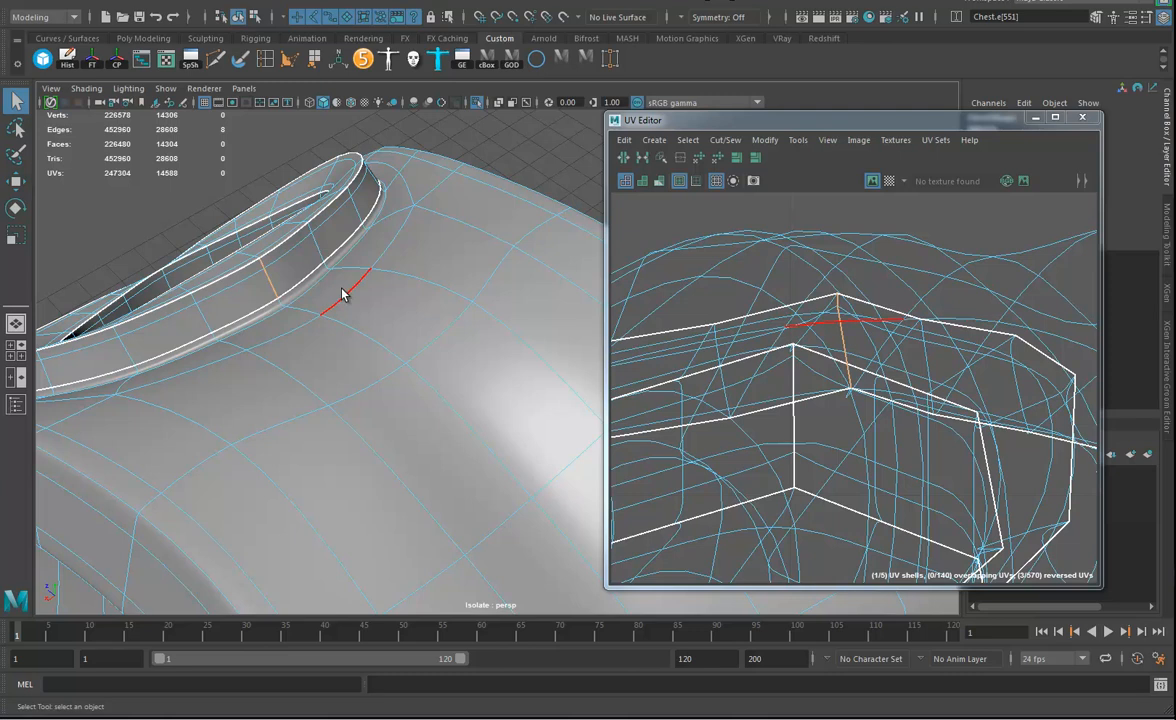
# Turn off the chest's smooth preview so that its base mesh edges show near the neck collar.
pyautogui.keyDown('alt'); pyautogui.moveTo(294, 421); pyautogui.dragTo(211, 429, button='right'); pyautogui.keyUp('alt')
pyautogui.keyDown('alt'); pyautogui.moveTo(211, 429); pyautogui.dragTo(430, 320); pyautogui.keyUp('alt')
pyautogui.click(444, 326)
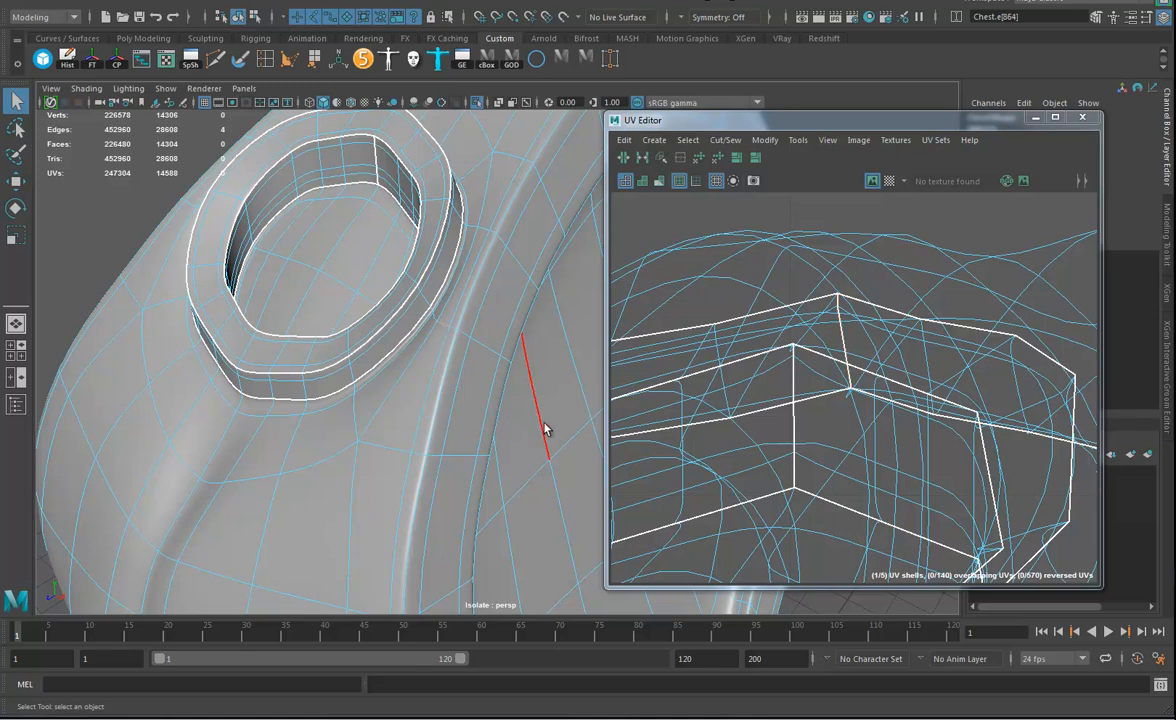
pyautogui.keyDown('alt'); pyautogui.moveTo(958, 434); pyautogui.dragTo(626, 437, button='right'); pyautogui.keyUp('alt')
pyautogui.keyDown('alt'); pyautogui.moveTo(876, 500); pyautogui.dragTo(825, 268, button='middle'); pyautogui.keyUp('alt')
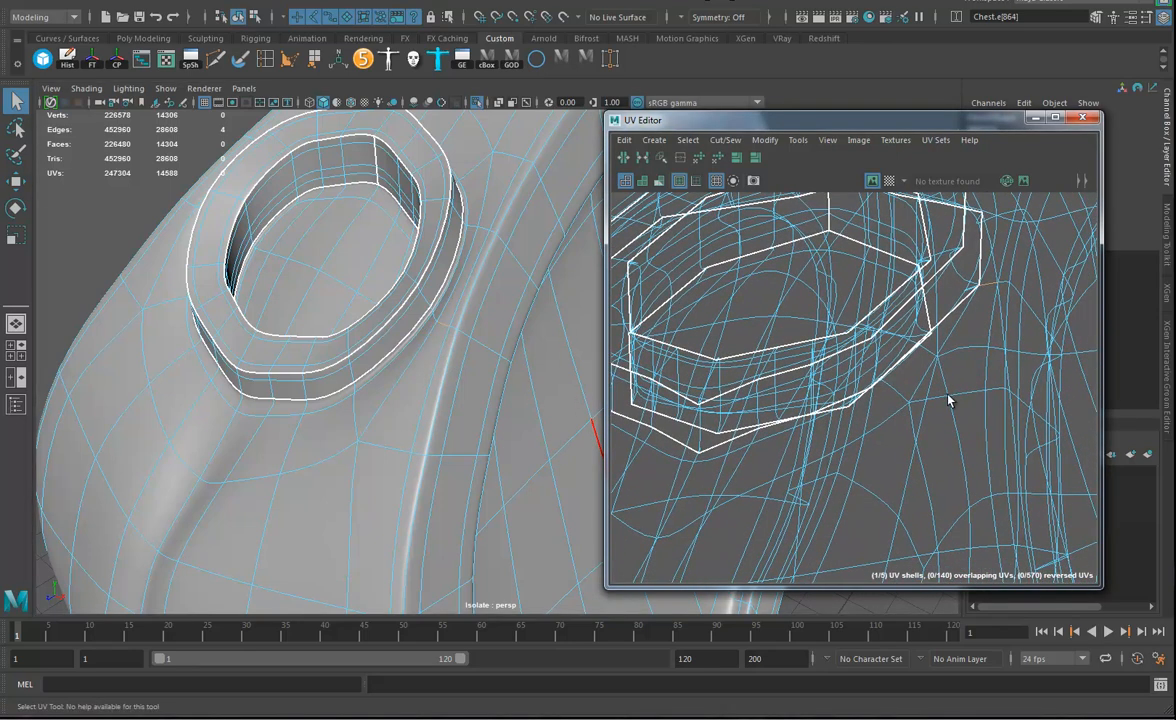
pyautogui.keyDown('alt'); pyautogui.moveTo(958, 346); pyautogui.dragTo(860, 423, button='middle'); pyautogui.keyUp('alt')
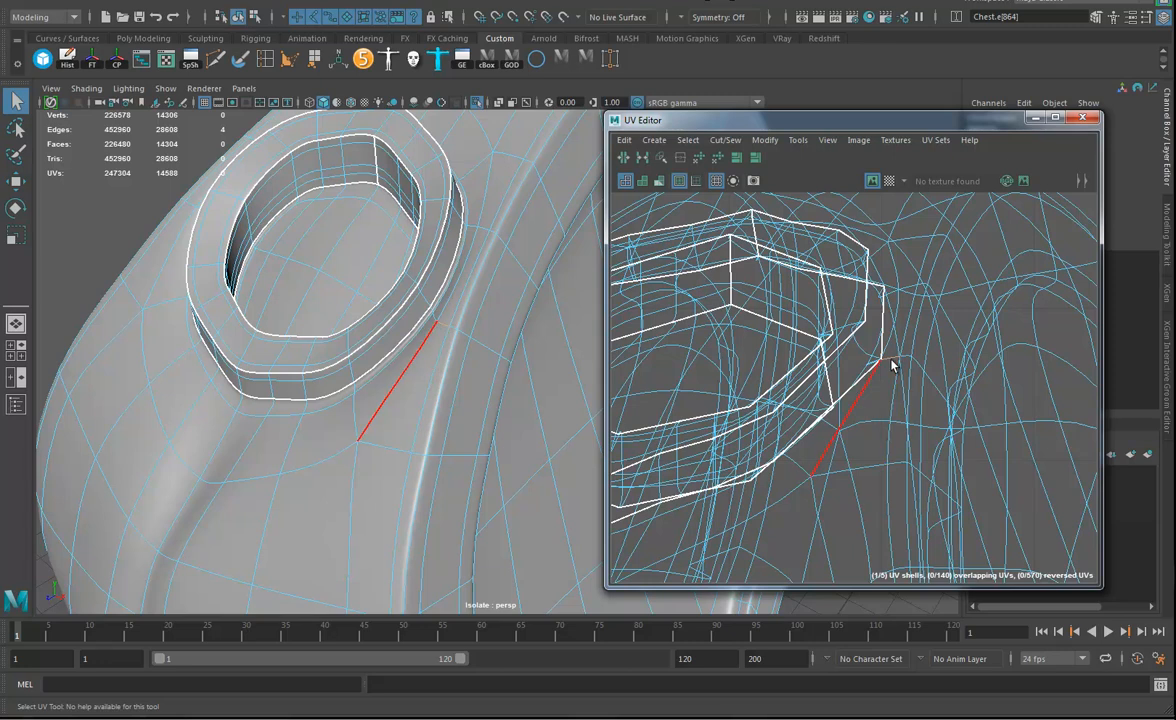
pyautogui.click(891, 364)
pyautogui.doubleClick(893, 365)
pyautogui.keyDown('alt'); pyautogui.moveTo(893, 366); pyautogui.dragTo(1013, 449, button='right'); pyautogui.keyUp('alt')
pyautogui.keyDown('alt'); pyautogui.moveTo(1013, 449); pyautogui.dragTo(969, 482, button='middle'); pyautogui.keyUp('alt')
pyautogui.press('1')
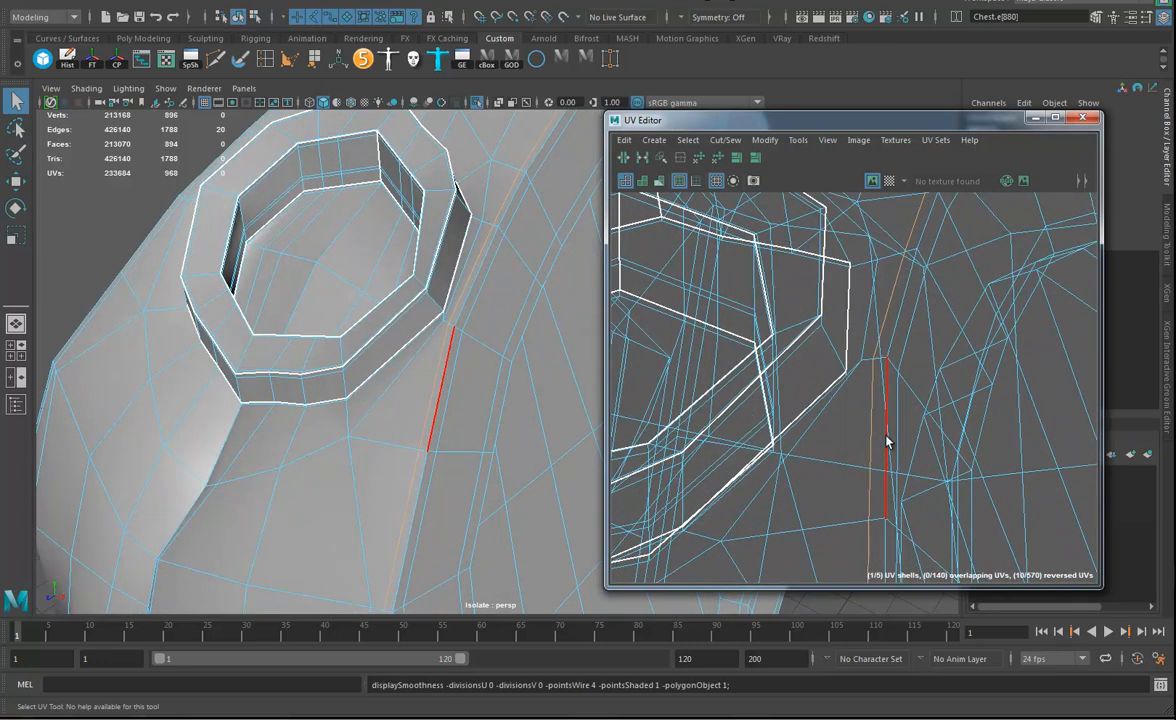
# Set selection symmetry to World X and cut the UVs along the edges running from the collar's base into both arm openings.
pyautogui.doubleClick(867, 360)
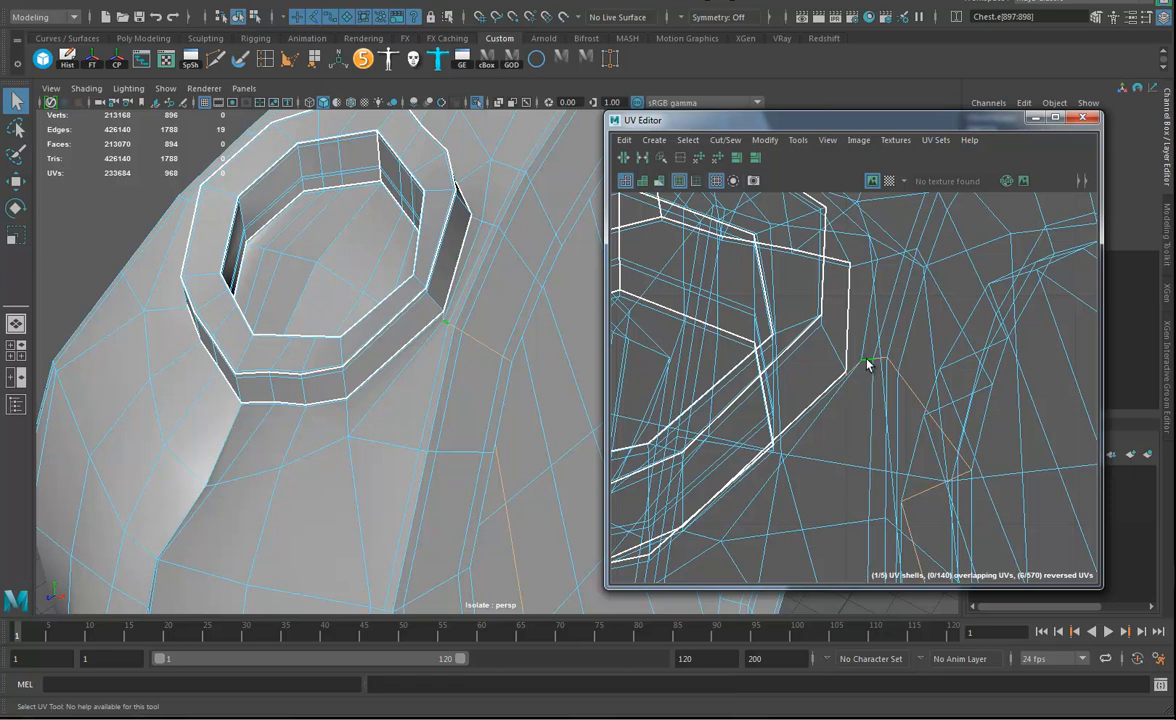
pyautogui.keyDown('alt'); pyautogui.moveTo(508, 393); pyautogui.dragTo(297, 394, button='right'); pyautogui.keyUp('alt')
pyautogui.keyDown('alt'); pyautogui.moveTo(297, 394); pyautogui.dragTo(368, 471); pyautogui.keyUp('alt')
pyautogui.keyDown('alt'); pyautogui.moveTo(368, 471); pyautogui.dragTo(493, 469, button='right'); pyautogui.keyUp('alt')
pyautogui.keyDown('alt'); pyautogui.moveTo(493, 469); pyautogui.dragTo(364, 430); pyautogui.keyUp('alt')
pyautogui.keyDown('alt'); pyautogui.moveTo(364, 430); pyautogui.dragTo(402, 452, button='middle'); pyautogui.keyUp('alt')
pyautogui.moveTo(368, 298); pyautogui.dragTo(441, 408)
pyautogui.keyDown('alt'); pyautogui.moveTo(440, 325); pyautogui.dragTo(420, 178); pyautogui.keyUp('alt')
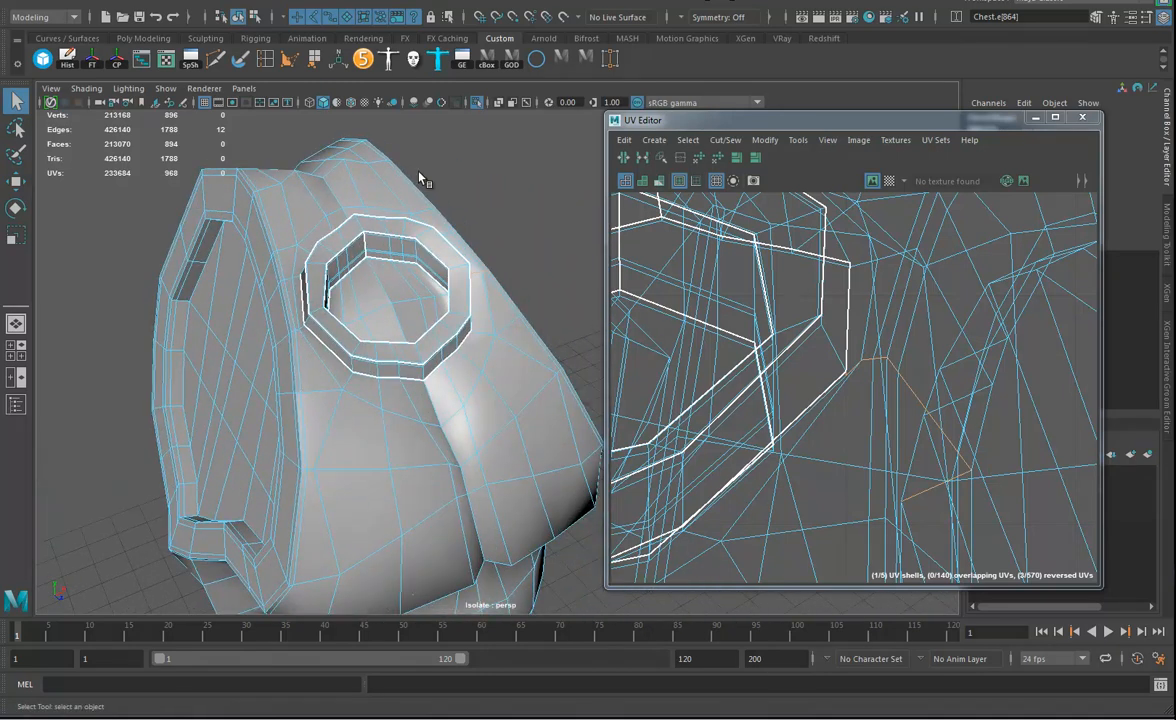
pyautogui.click(683, 18)
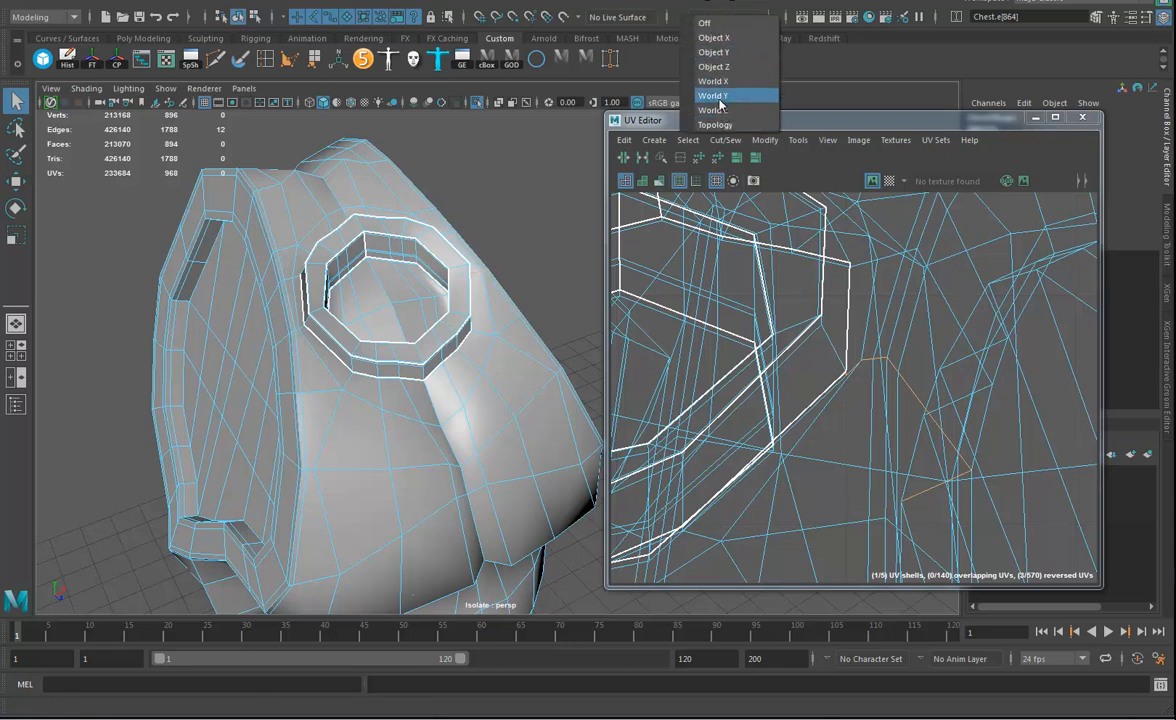
pyautogui.click(713, 81)
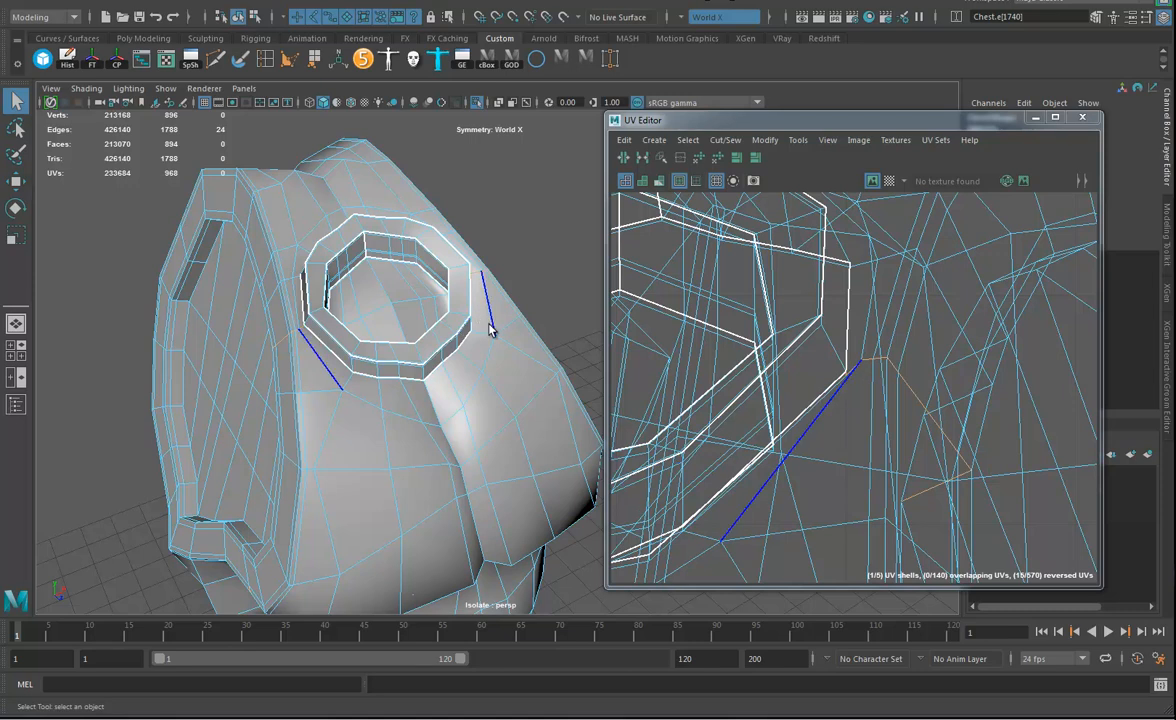
pyautogui.keyDown('alt'); pyautogui.moveTo(490, 330); pyautogui.dragTo(457, 240); pyautogui.keyUp('alt')
pyautogui.click(624, 156)
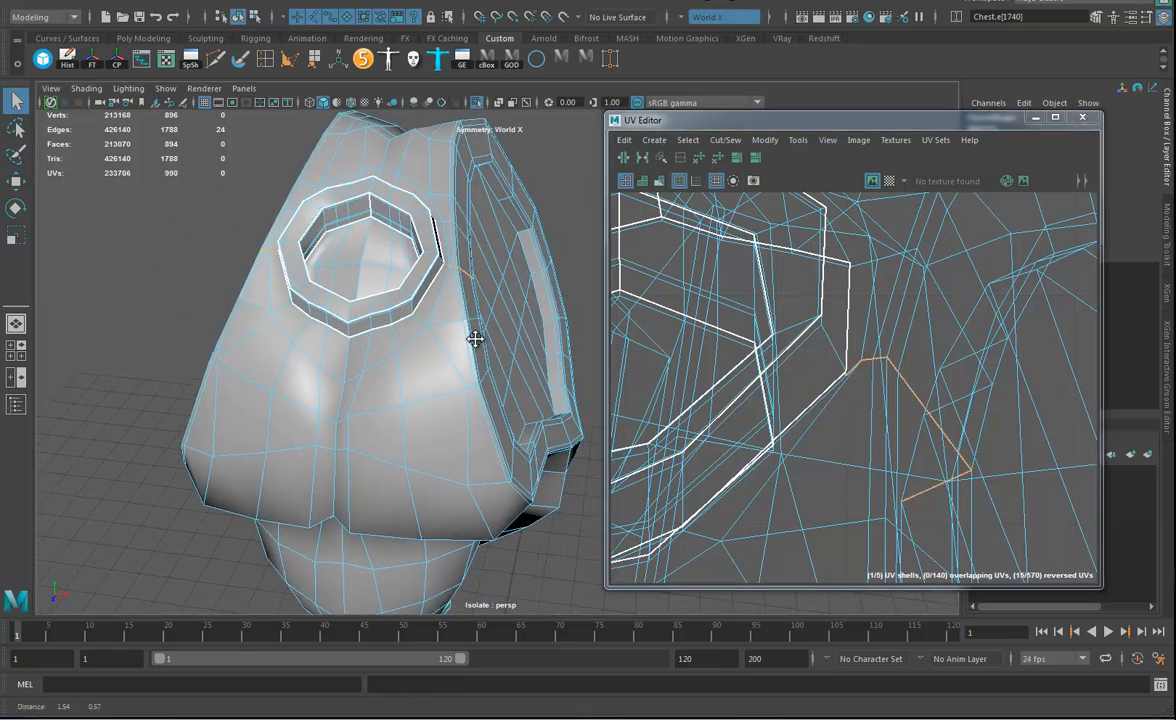
# Cut the UVs along the inner edge loop around the recessed panels of both arm openings.
pyautogui.keyDown('alt'); pyautogui.moveTo(476, 334); pyautogui.dragTo(323, 354); pyautogui.keyUp('alt')
pyautogui.keyDown('alt'); pyautogui.moveTo(323, 354); pyautogui.dragTo(540, 400, button='right'); pyautogui.keyUp('alt')
pyautogui.keyDown('alt'); pyautogui.moveTo(532, 379); pyautogui.dragTo(441, 366, button='middle'); pyautogui.keyUp('alt')
pyautogui.keyDown('alt'); pyautogui.moveTo(928, 355); pyautogui.dragTo(668, 372, button='right'); pyautogui.keyUp('alt')
pyautogui.keyDown('alt'); pyautogui.moveTo(668, 372); pyautogui.dragTo(626, 309, button='middle'); pyautogui.keyUp('alt')
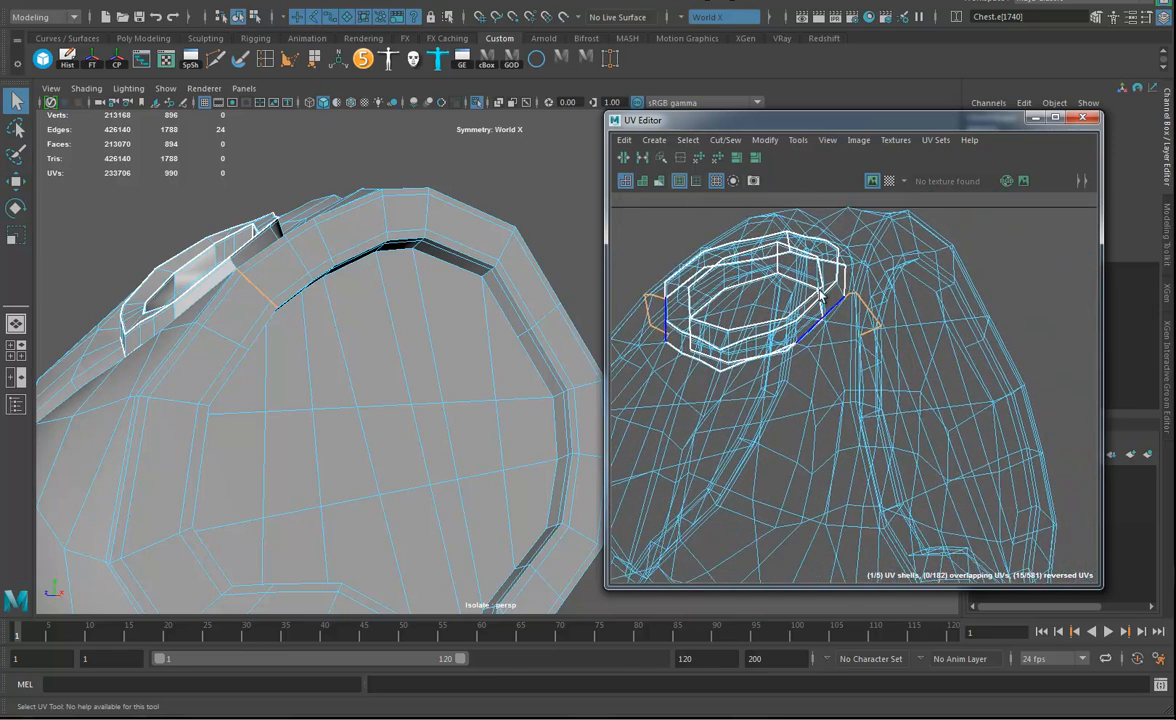
pyautogui.keyDown('alt'); pyautogui.moveTo(450, 420); pyautogui.dragTo(425, 407); pyautogui.keyUp('alt')
pyautogui.doubleClick(446, 359)
pyautogui.keyDown('alt'); pyautogui.moveTo(448, 361); pyautogui.dragTo(494, 478); pyautogui.keyUp('alt')
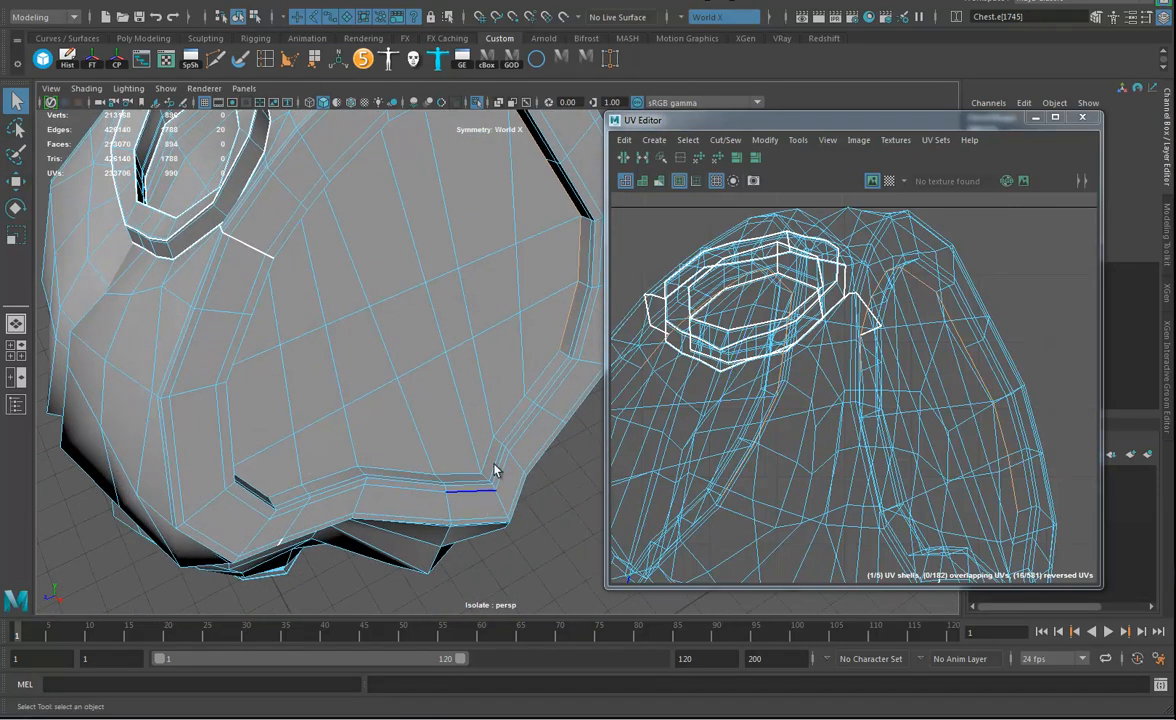
pyautogui.keyDown('alt'); pyautogui.moveTo(507, 427); pyautogui.dragTo(452, 346); pyautogui.keyUp('alt')
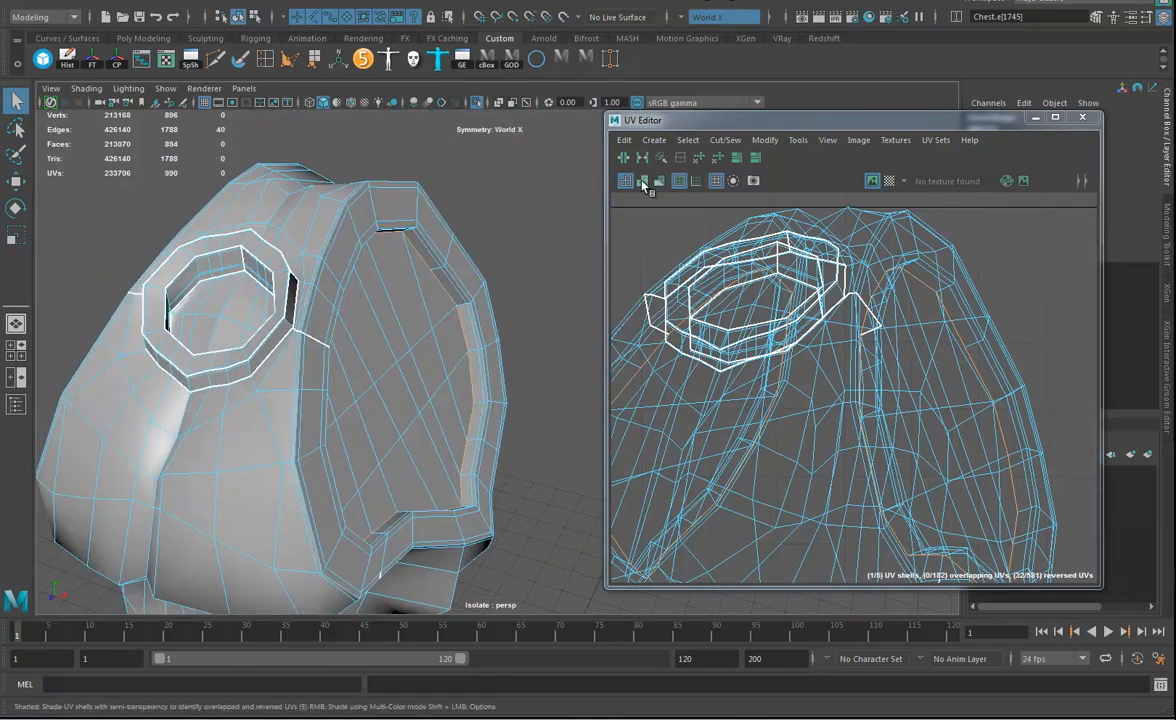
pyautogui.click(625, 160)
# Cut a UV seam down both sides of the torso, from the arm openings to the waist's bottom rim.
pyautogui.keyDown('alt'); pyautogui.moveTo(485, 345); pyautogui.dragTo(485, 349, button='middle'); pyautogui.keyUp('alt')
pyautogui.keyDown('alt'); pyautogui.moveTo(485, 349); pyautogui.dragTo(428, 402); pyautogui.keyUp('alt')
pyautogui.keyDown('alt'); pyautogui.moveTo(428, 402); pyautogui.dragTo(399, 410, button='middle'); pyautogui.keyUp('alt')
pyautogui.keyDown('alt'); pyautogui.moveTo(400, 410); pyautogui.dragTo(426, 430); pyautogui.keyUp('alt')
pyautogui.keyDown('alt'); pyautogui.moveTo(426, 430); pyautogui.dragTo(420, 381, button='middle'); pyautogui.keyUp('alt')
pyautogui.moveTo(420, 381)
pyautogui.keyDown('alt'); pyautogui.mouseDown()
pyautogui.moveTo(417, 328)
pyautogui.moveTo(439, 385)
pyautogui.mouseUp(); pyautogui.keyUp('alt')
pyautogui.keyDown('alt'); pyautogui.moveTo(439, 385); pyautogui.dragTo(434, 327, button='middle'); pyautogui.keyUp('alt')
pyautogui.keyDown('alt'); pyautogui.moveTo(433, 326); pyautogui.dragTo(397, 328); pyautogui.keyUp('alt')
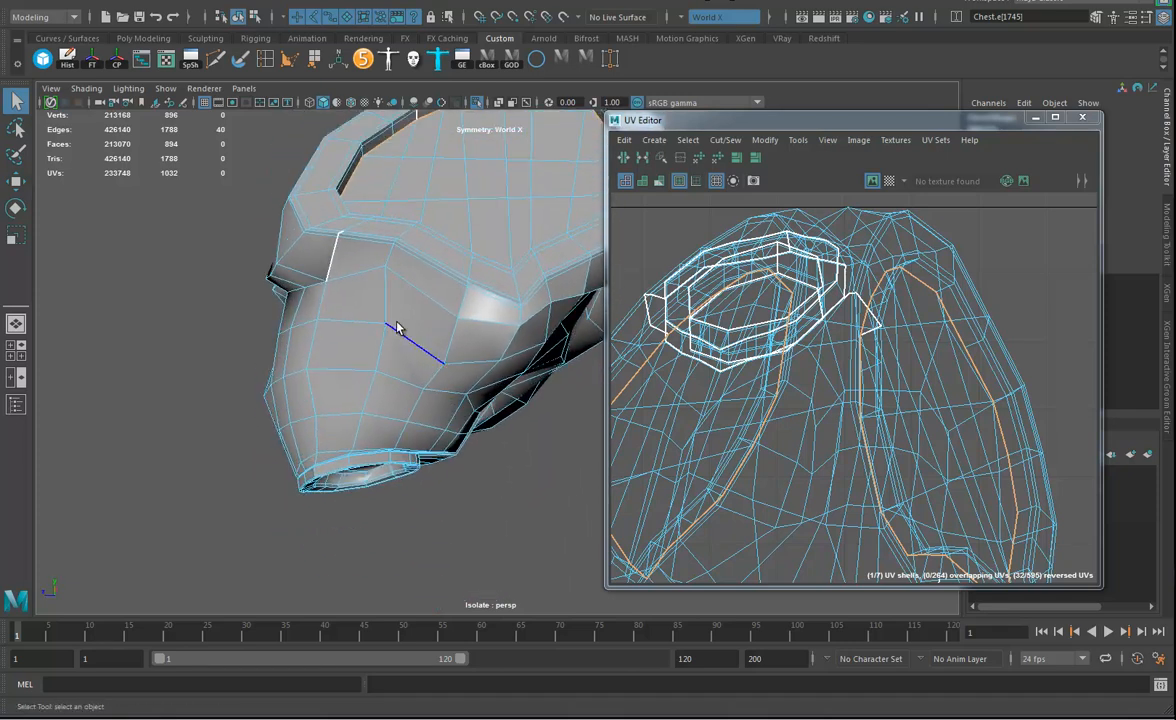
pyautogui.keyDown('shift'); pyautogui.doubleClick(386, 313); pyautogui.keyUp('shift')
pyautogui.moveTo(450, 365)
pyautogui.keyDown('alt'); pyautogui.mouseDown()
pyautogui.moveTo(447, 396)
pyautogui.moveTo(468, 360)
pyautogui.mouseUp(); pyautogui.keyUp('alt')
pyautogui.keyDown('alt'); pyautogui.moveTo(945, 482); pyautogui.dragTo(919, 480, button='middle'); pyautogui.keyUp('alt')
pyautogui.click(804, 356)
pyautogui.doubleClick(804, 361)
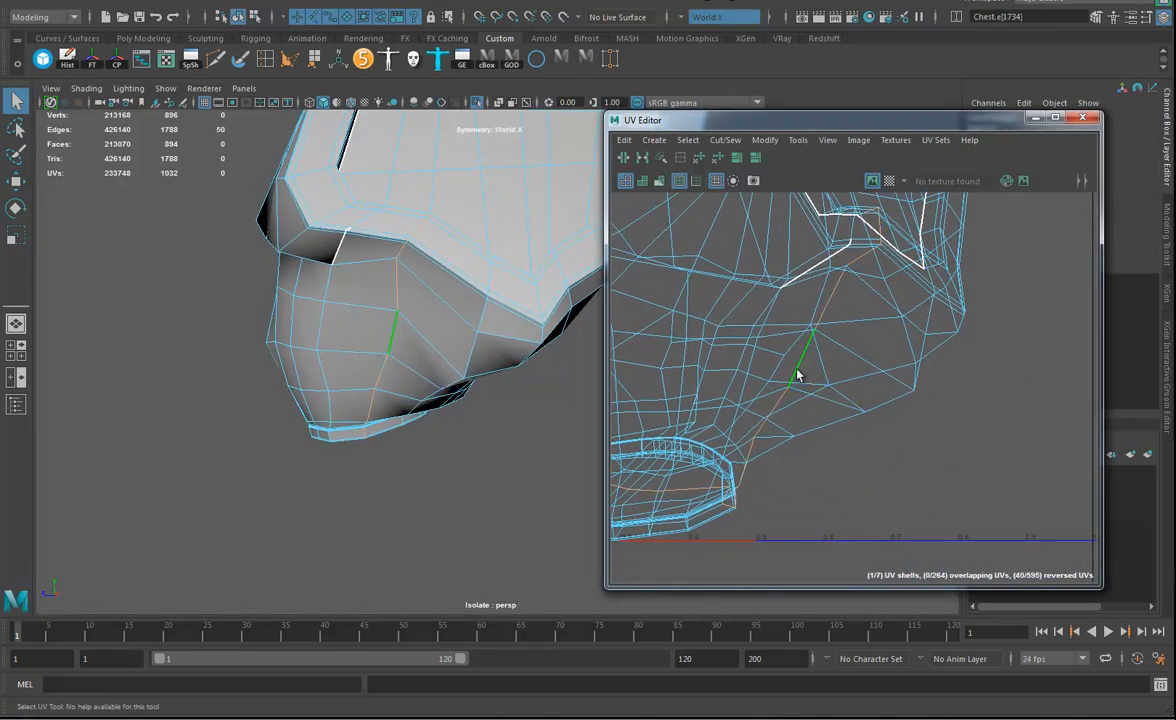
pyautogui.keyDown('alt'); pyautogui.moveTo(487, 292); pyautogui.dragTo(491, 339); pyautogui.keyUp('alt')
pyautogui.keyDown('alt'); pyautogui.moveTo(399, 328); pyautogui.dragTo(517, 313); pyautogui.keyUp('alt')
pyautogui.keyDown('alt'); pyautogui.moveTo(426, 257); pyautogui.dragTo(456, 370); pyautogui.keyUp('alt')
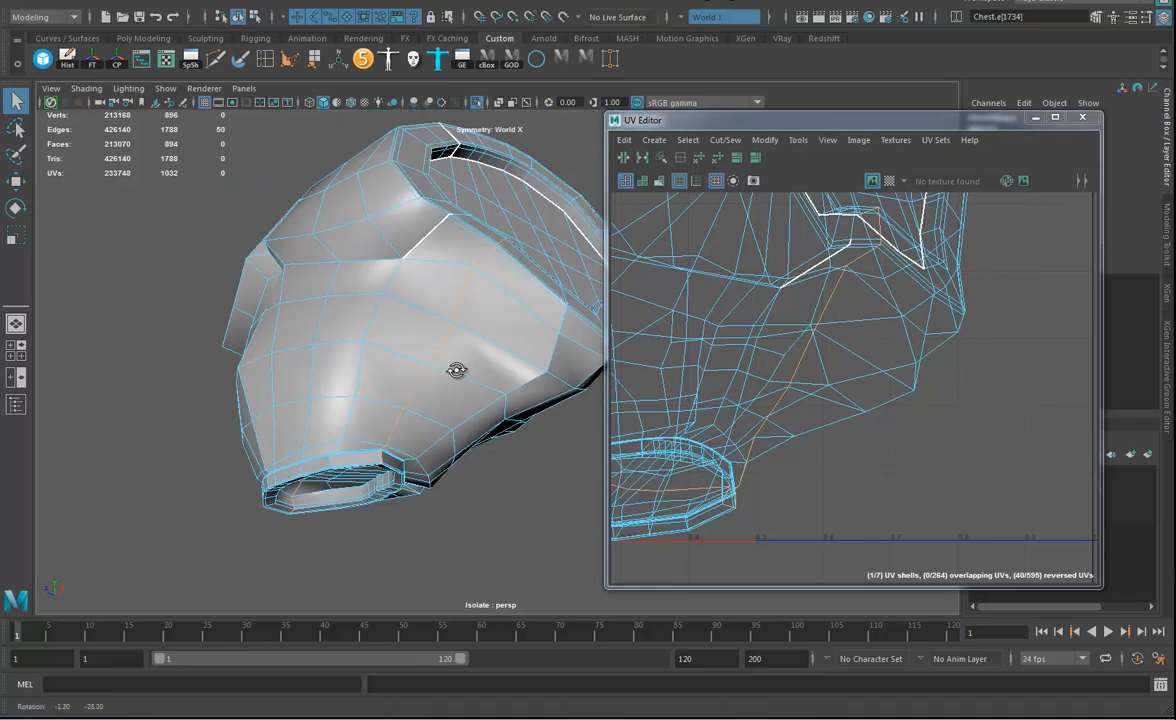
pyautogui.moveTo(456, 400)
pyautogui.keyDown('alt'); pyautogui.mouseDown(button='middle')
pyautogui.moveTo(494, 286)
pyautogui.moveTo(431, 361)
pyautogui.mouseUp(button='middle'); pyautogui.keyUp('alt')
pyautogui.click(623, 158)
# Sew the stray cut edges beside the side seam, just below the arm opening.
pyautogui.keyDown('alt'); pyautogui.moveTo(431, 361); pyautogui.dragTo(427, 384); pyautogui.keyUp('alt')
pyautogui.click(447, 281)
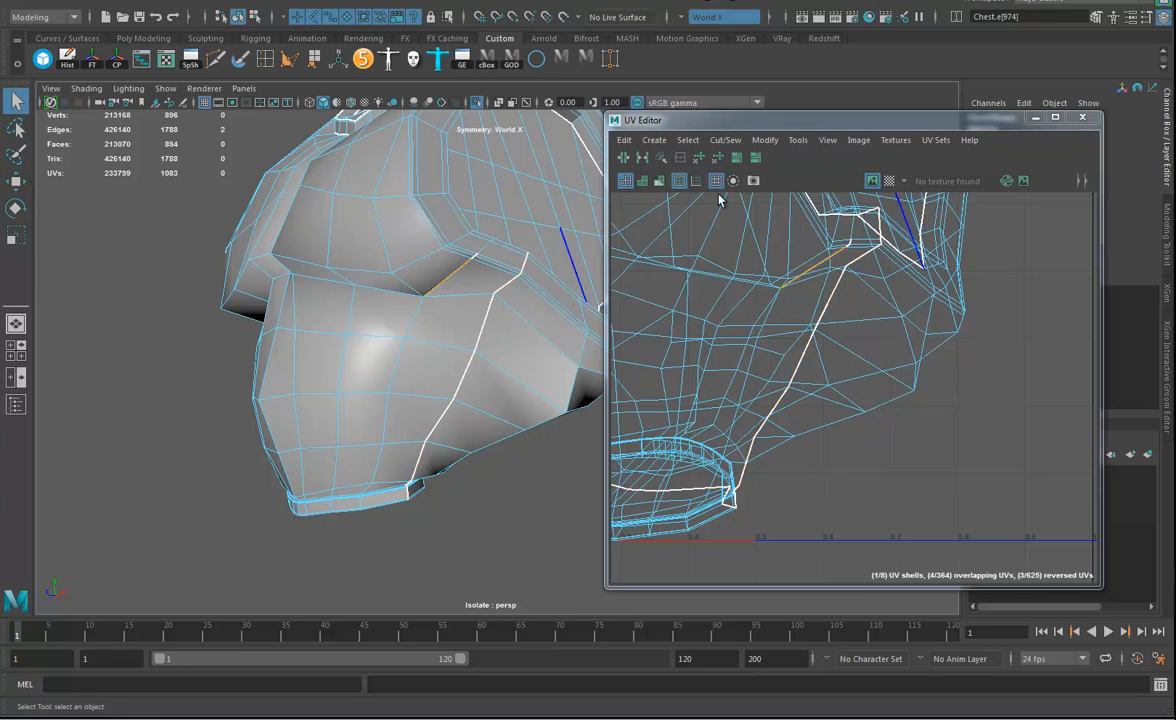
pyautogui.click(646, 157)
pyautogui.keyDown('alt'); pyautogui.moveTo(486, 325); pyautogui.dragTo(665, 398, button='right'); pyautogui.keyUp('alt')
pyautogui.keyDown('alt'); pyautogui.moveTo(436, 300); pyautogui.dragTo(434, 412, button='middle'); pyautogui.keyUp('alt')
pyautogui.keyDown('alt'); pyautogui.moveTo(480, 385); pyautogui.dragTo(690, 384, button='right'); pyautogui.keyUp('alt')
pyautogui.click(481, 246)
pyautogui.click(427, 248)
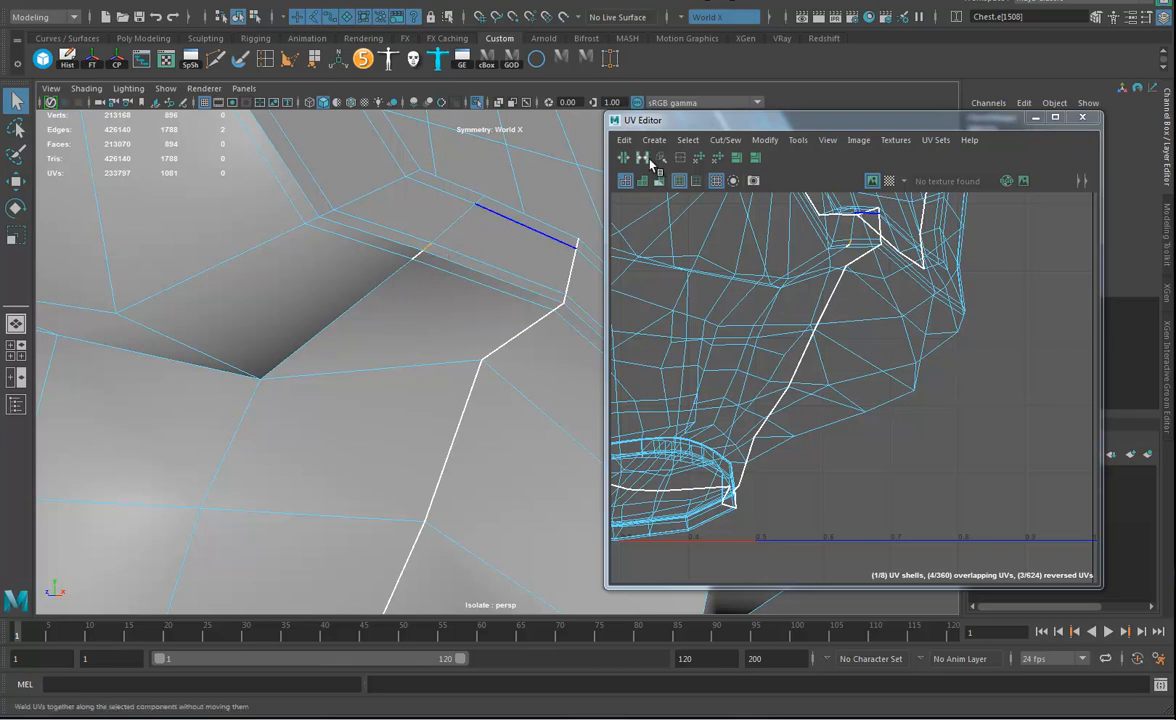
pyautogui.click(643, 157)
# Locate the Sew command among the cut and sew operations and examine the side seam where it meets the waist's bottom rim.
pyautogui.keyDown('alt'); pyautogui.moveTo(431, 415); pyautogui.dragTo(278, 383, button='right'); pyautogui.keyUp('alt')
pyautogui.keyDown('alt'); pyautogui.moveTo(300, 405); pyautogui.dragTo(273, 175, button='middle'); pyautogui.keyUp('alt')
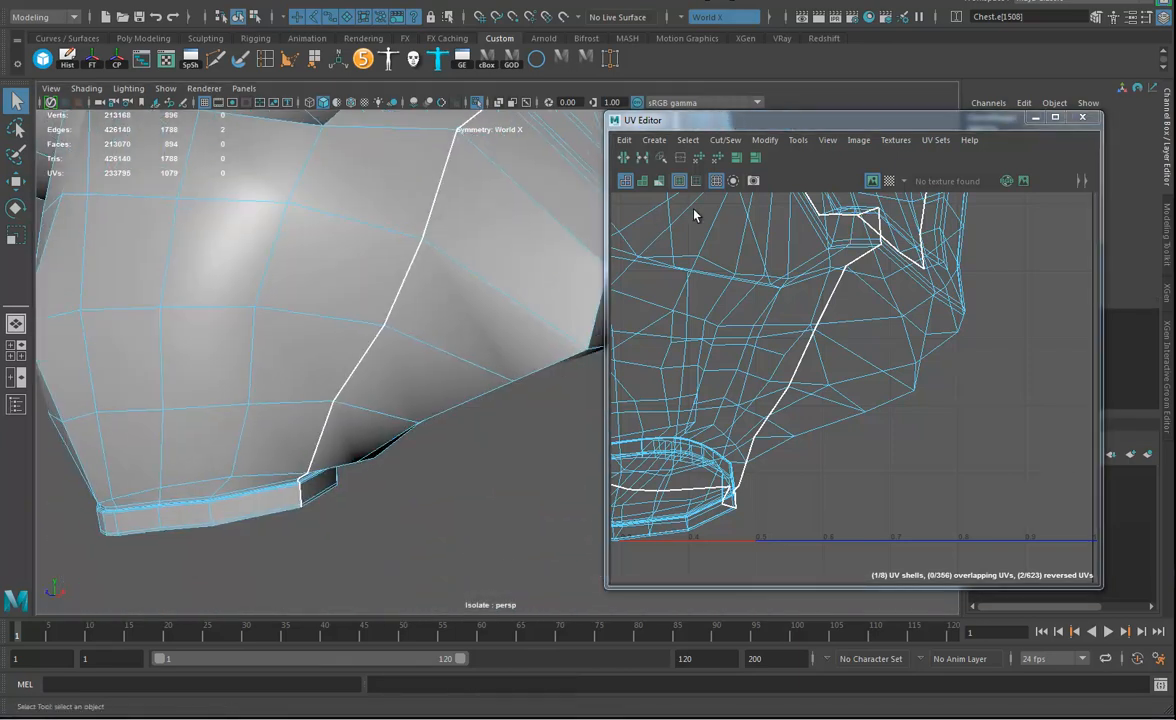
pyautogui.click(724, 142)
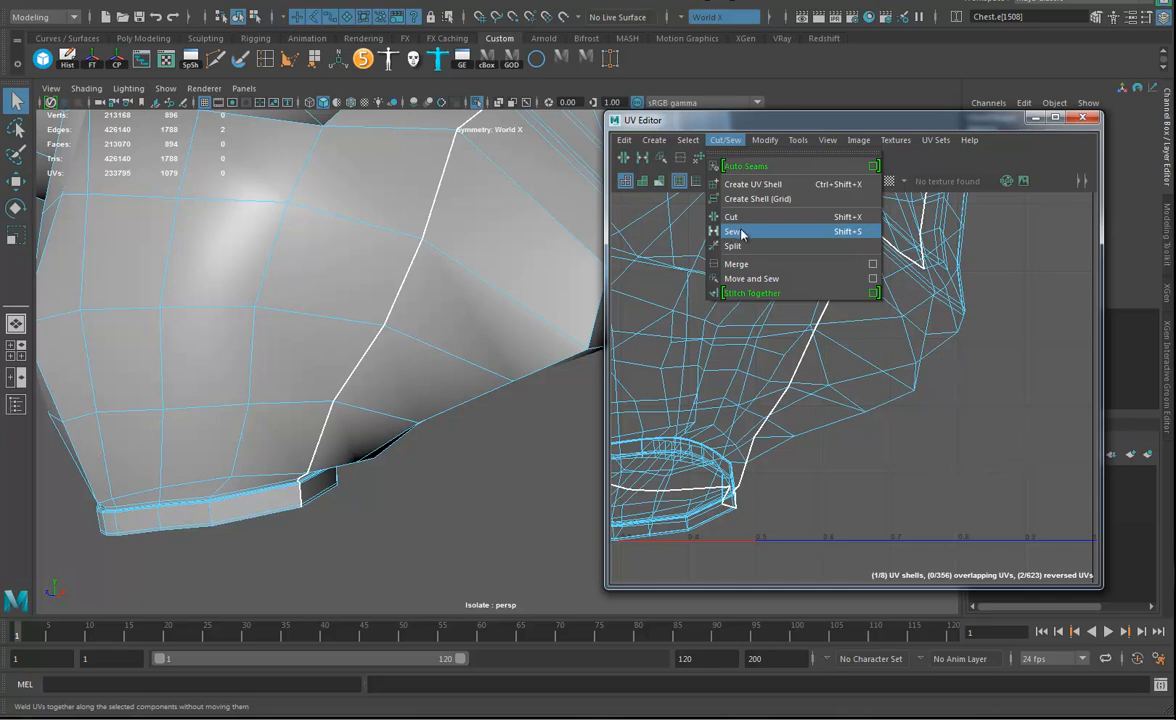
pyautogui.keyDown('alt'); pyautogui.moveTo(386, 515); pyautogui.dragTo(437, 460); pyautogui.keyUp('alt')
pyautogui.keyDown('alt'); pyautogui.moveTo(402, 416); pyautogui.dragTo(467, 476); pyautogui.keyUp('alt')
pyautogui.keyDown('alt'); pyautogui.moveTo(349, 449); pyautogui.dragTo(354, 491, button='right'); pyautogui.keyUp('alt')
pyautogui.keyDown('alt'); pyautogui.moveTo(354, 493); pyautogui.dragTo(441, 480, button='middle'); pyautogui.keyUp('alt')
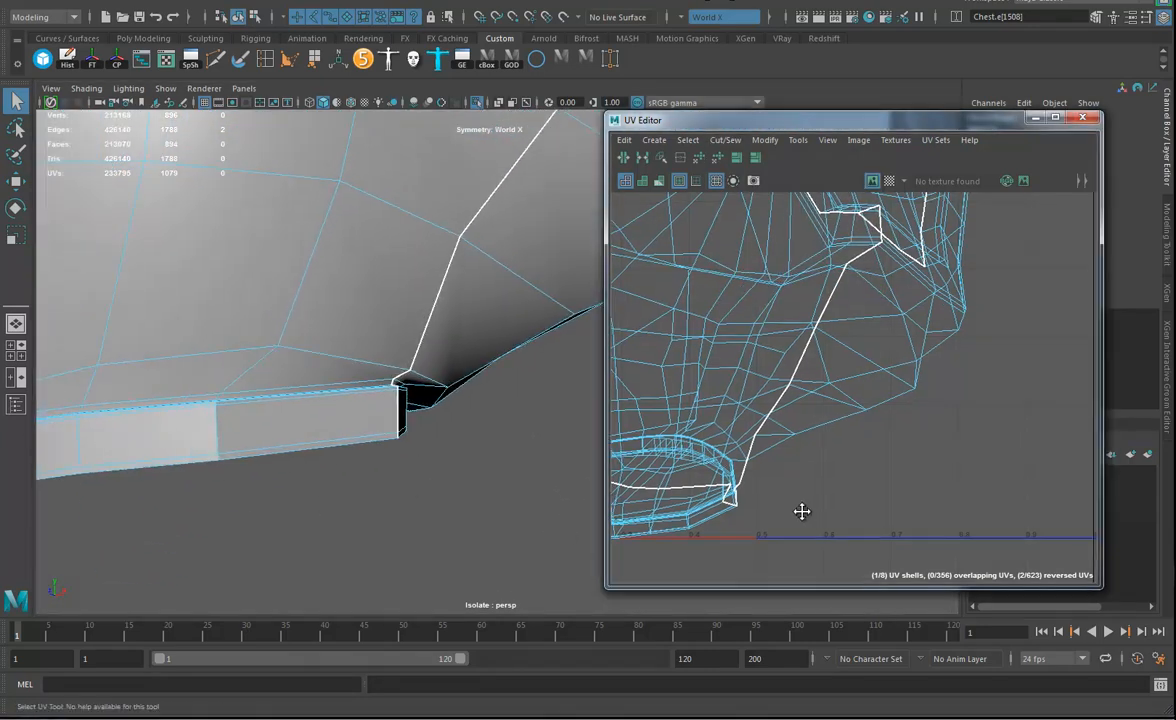
pyautogui.keyDown('alt'); pyautogui.moveTo(801, 512); pyautogui.dragTo(999, 435, button='middle'); pyautogui.keyUp('alt')
# Try to select the edge loop around the cap inside the waist's bottom opening.
pyautogui.keyDown('alt'); pyautogui.moveTo(121, 452); pyautogui.dragTo(197, 388); pyautogui.keyUp('alt')
pyautogui.keyDown('alt'); pyautogui.moveTo(197, 388); pyautogui.dragTo(281, 494, button='middle'); pyautogui.keyUp('alt')
pyautogui.keyDown('alt'); pyautogui.moveTo(281, 494); pyautogui.dragTo(263, 460); pyautogui.keyUp('alt')
pyautogui.keyDown('alt'); pyautogui.moveTo(263, 460); pyautogui.dragTo(304, 484, button='middle'); pyautogui.keyUp('alt')
pyautogui.keyDown('alt'); pyautogui.moveTo(304, 484); pyautogui.dragTo(268, 464, button='right'); pyautogui.keyUp('alt')
pyautogui.keyDown('shift'); pyautogui.doubleClick(243, 441); pyautogui.keyUp('shift')
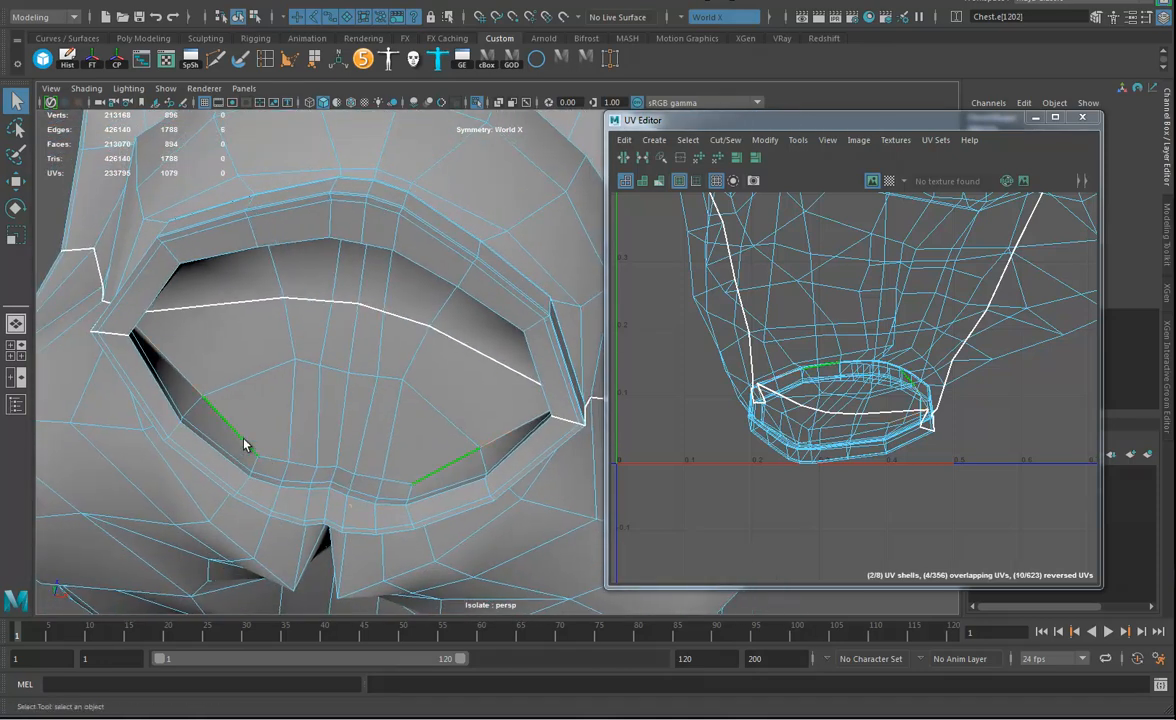
pyautogui.keyDown('alt'); pyautogui.moveTo(390, 449); pyautogui.dragTo(315, 323); pyautogui.keyUp('alt')
pyautogui.keyDown('shift'); pyautogui.doubleClick(226, 268); pyautogui.keyUp('shift')
pyautogui.keyDown('alt'); pyautogui.moveTo(226, 268); pyautogui.dragTo(522, 349); pyautogui.keyUp('alt')
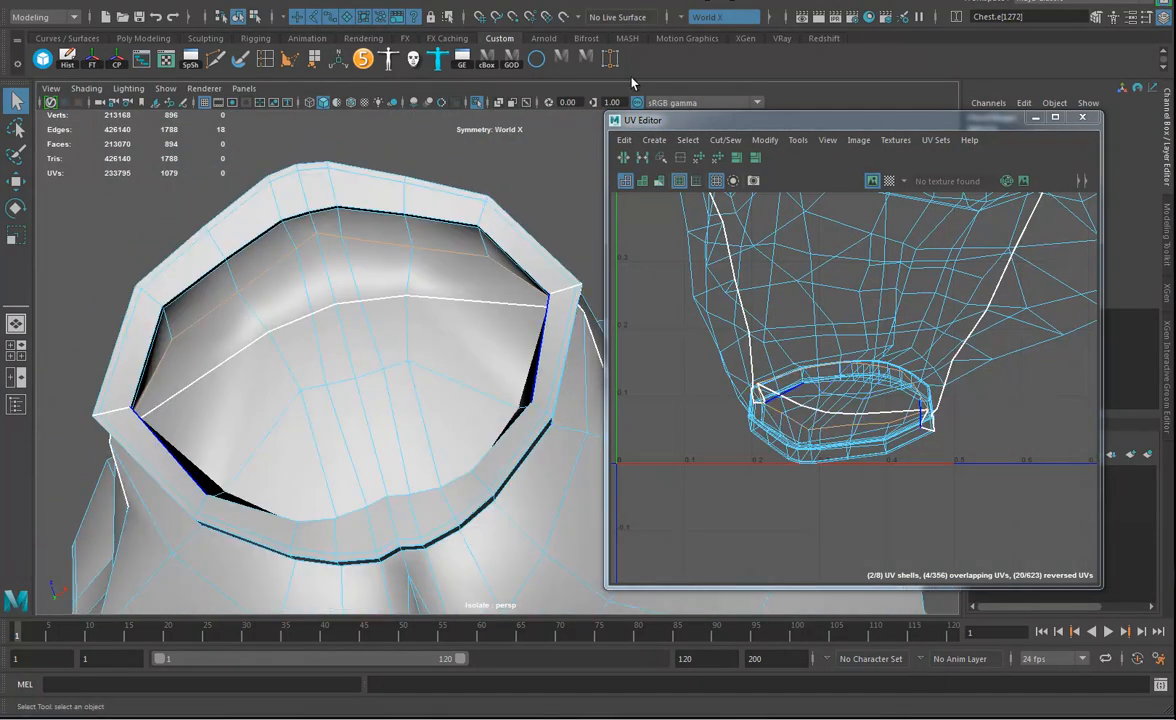
# Switch to face selection and select the faces capping the inside of the waist's bottom opening.
pyautogui.keyDown('alt'); pyautogui.moveTo(420, 345); pyautogui.dragTo(290, 350); pyautogui.keyUp('alt')
pyautogui.rightClick(271, 342)
pyautogui.moveTo(271, 355); pyautogui.dragTo(270, 381, button='right')
pyautogui.keyDown('shift'); pyautogui.click(267, 433); pyautogui.keyUp('shift')
pyautogui.keyDown('shift'); pyautogui.click(309, 444); pyautogui.keyUp('shift')
pyautogui.keyDown('shift'); pyautogui.click(348, 433); pyautogui.keyUp('shift')
pyautogui.keyDown('shift'); pyautogui.click(342, 346); pyautogui.keyUp('shift')
pyautogui.keyDown('shift'); pyautogui.click(342, 350); pyautogui.keyUp('shift')
pyautogui.keyDown('shift'); pyautogui.click(331, 260); pyautogui.keyUp('shift')
pyautogui.keyDown('alt'); pyautogui.moveTo(418, 330); pyautogui.dragTo(402, 325); pyautogui.keyUp('alt')
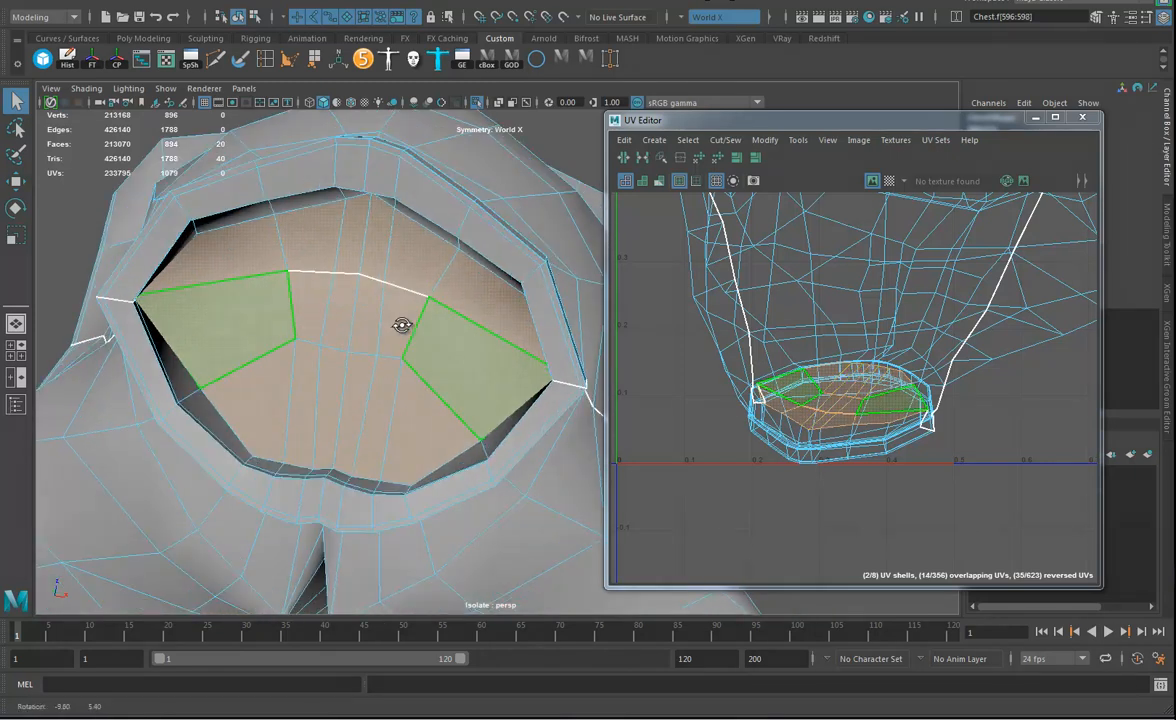
# Try a camera-based UV projection on the selected faces and undo it.
pyautogui.click(558, 4)
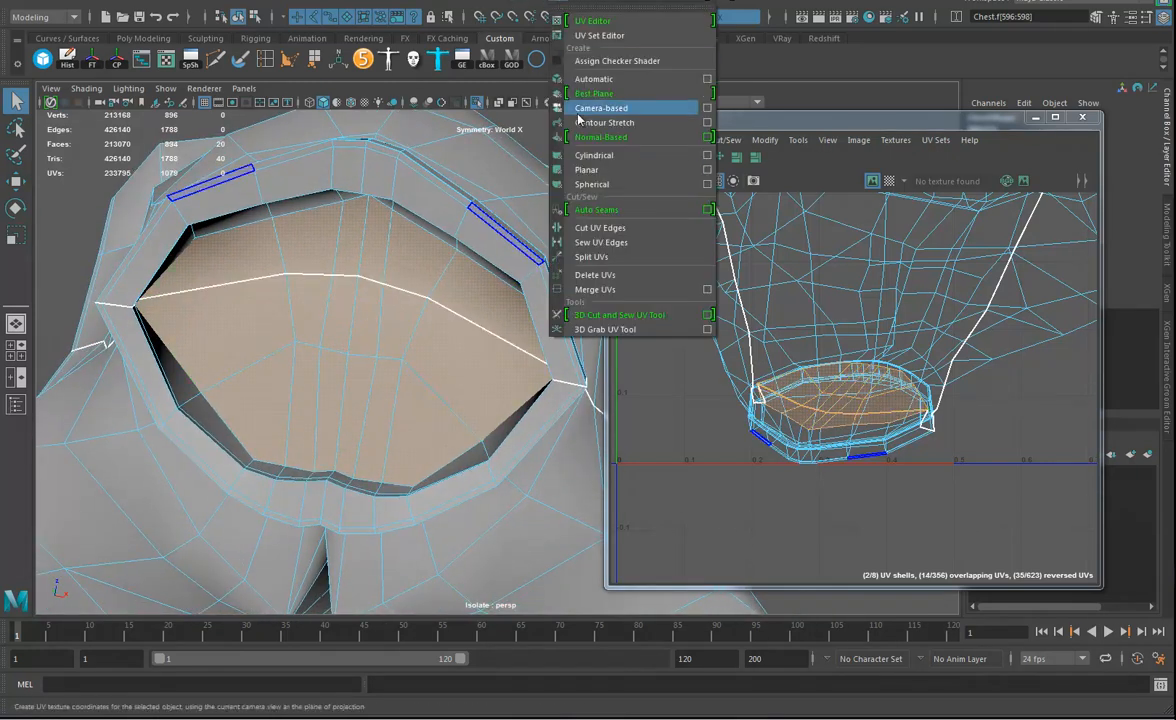
pyautogui.click(615, 105)
pyautogui.keyDown('alt'); pyautogui.moveTo(830, 395); pyautogui.dragTo(651, 428, button='middle'); pyautogui.keyUp('alt')
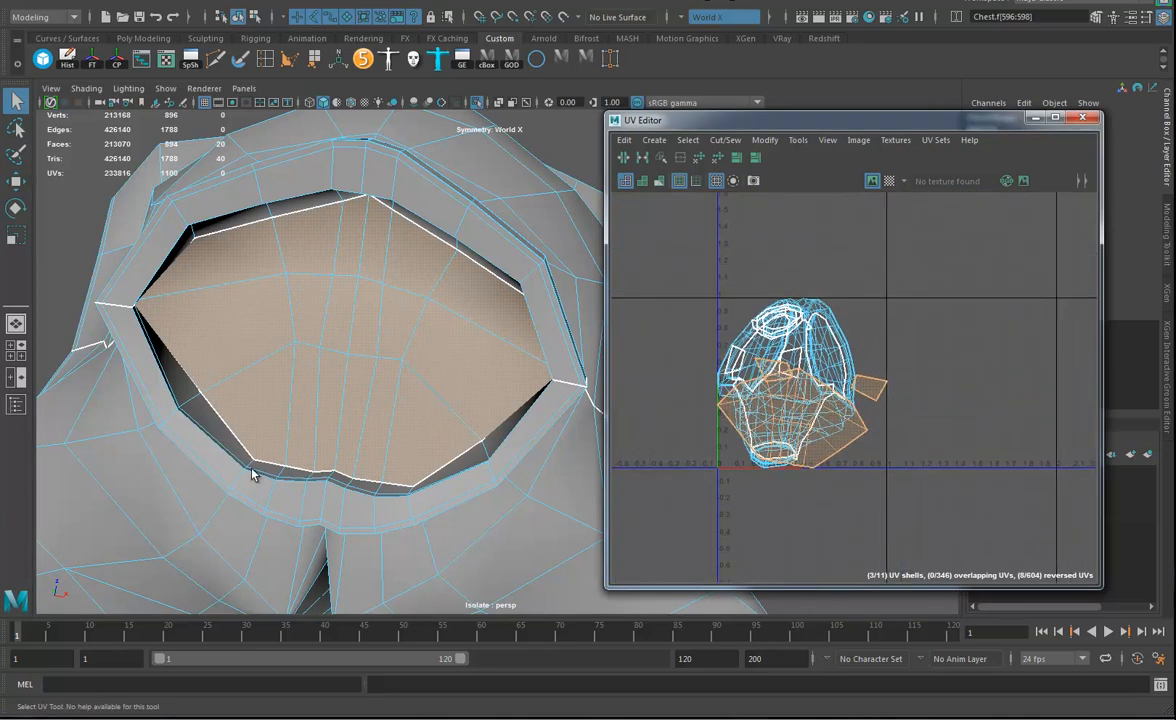
pyautogui.hotkey('ctrl', 'z')
# Project only the waist opening's cap faces with camera-based UVs and move their shell clear of the chest's other UVs.
pyautogui.moveTo(696, 303); pyautogui.dragTo(907, 390)
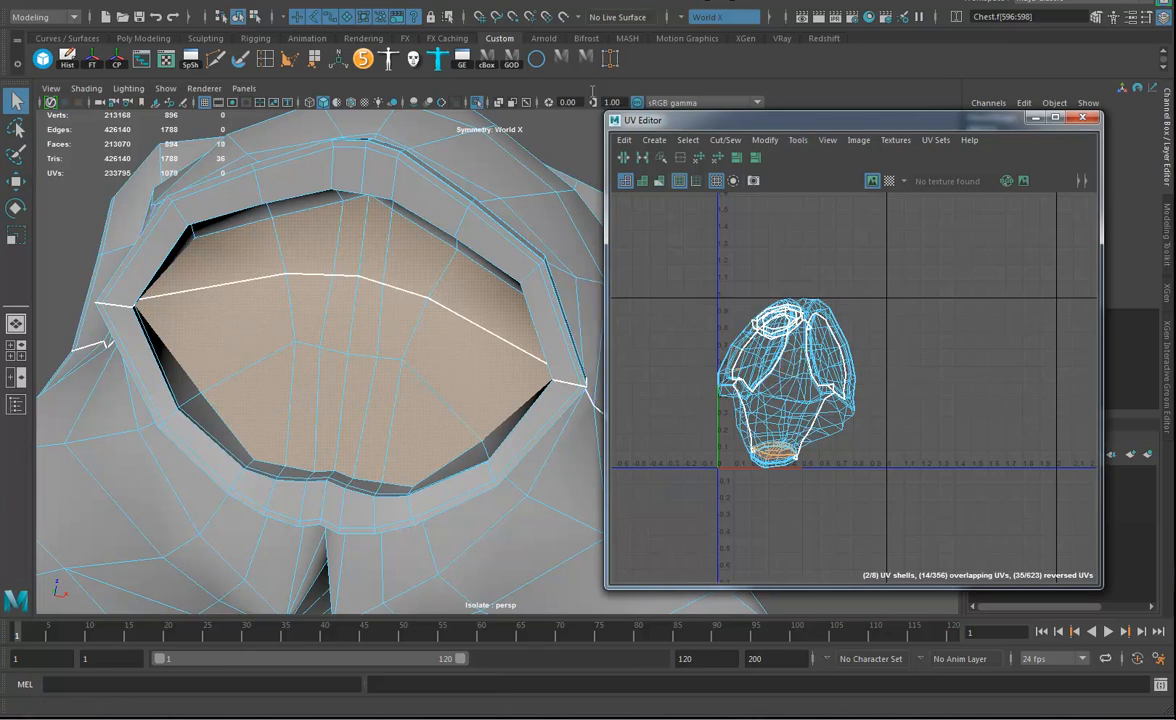
pyautogui.click(562, 2)
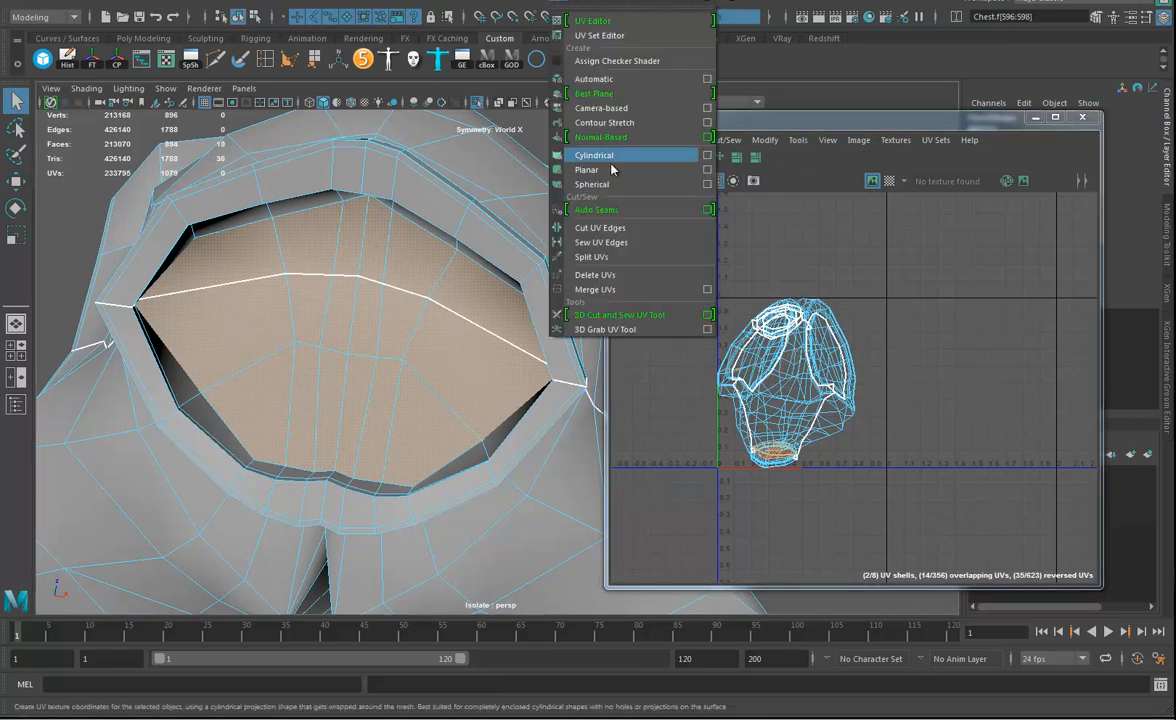
pyautogui.click(600, 110)
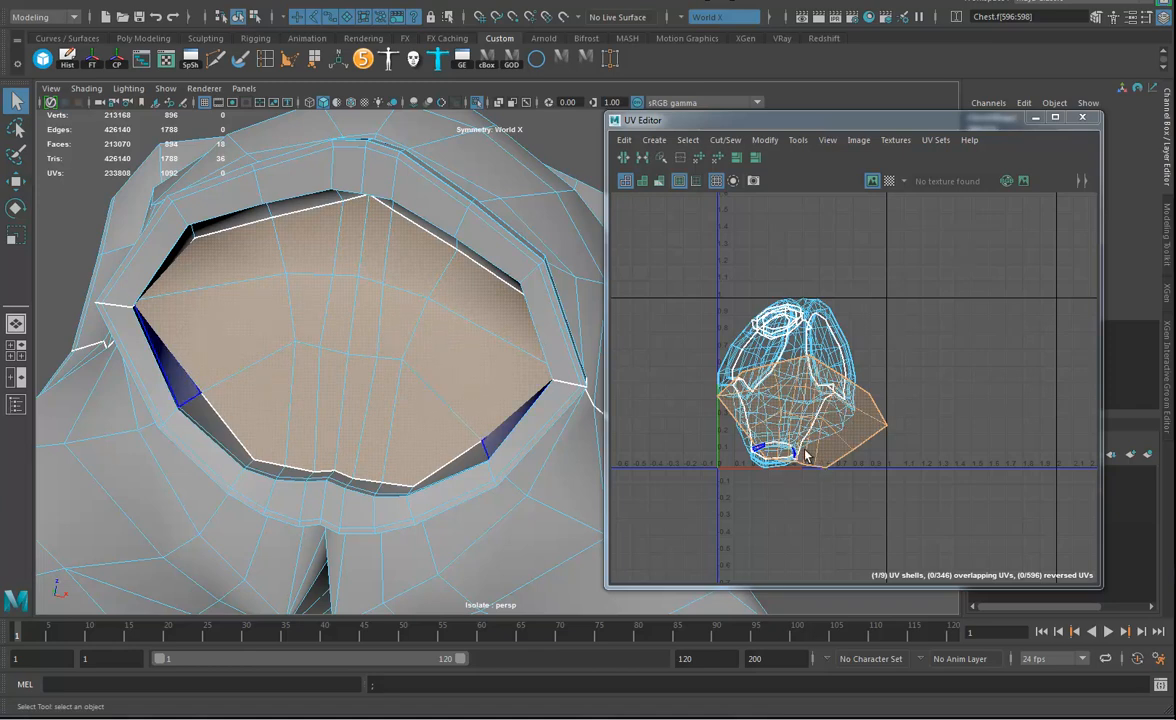
pyautogui.press('w')
pyautogui.moveTo(809, 409); pyautogui.dragTo(937, 262)
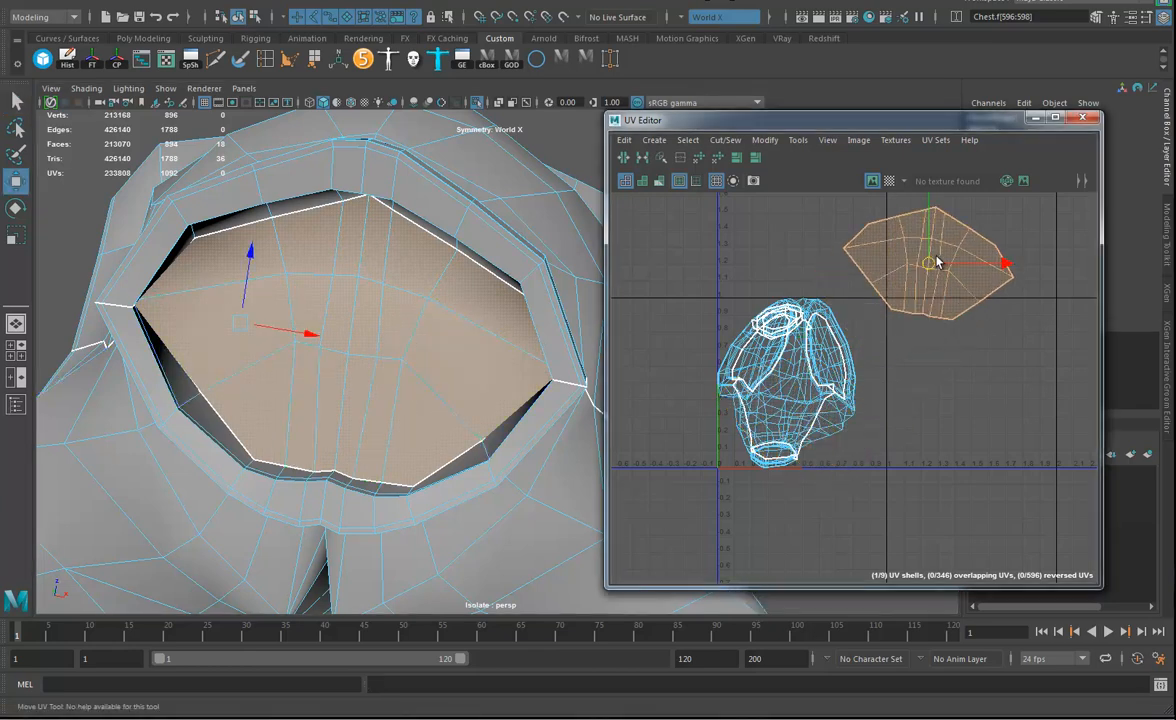
# Cut the UVs along the edge loop where the waist's bottom band meets the torso.
pyautogui.keyDown('alt'); pyautogui.moveTo(510, 427); pyautogui.dragTo(368, 478); pyautogui.keyUp('alt')
pyautogui.keyDown('alt'); pyautogui.moveTo(492, 426); pyautogui.dragTo(370, 473, button='middle'); pyautogui.keyUp('alt')
pyautogui.keyDown('alt'); pyautogui.moveTo(370, 473); pyautogui.dragTo(400, 470); pyautogui.keyUp('alt')
pyautogui.keyDown('alt'); pyautogui.moveTo(400, 470); pyautogui.dragTo(459, 345, button='middle'); pyautogui.keyUp('alt')
pyautogui.keyDown('alt'); pyautogui.moveTo(459, 345); pyautogui.dragTo(852, 470, button='right'); pyautogui.keyUp('alt')
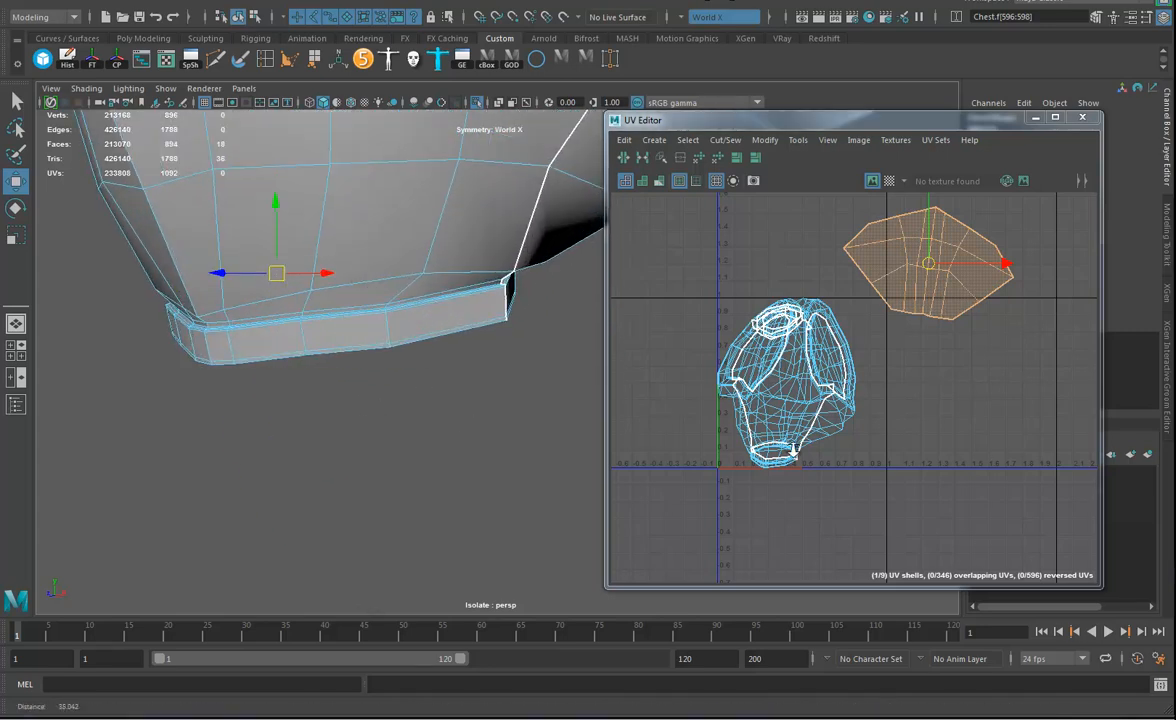
pyautogui.keyDown('alt'); pyautogui.moveTo(189, 305); pyautogui.dragTo(290, 355, button='right'); pyautogui.keyUp('alt')
pyautogui.keyDown('alt'); pyautogui.moveTo(260, 366); pyautogui.dragTo(427, 445, button='middle'); pyautogui.keyUp('alt')
pyautogui.moveTo(160, 341); pyautogui.dragTo(160, 304, button='right')
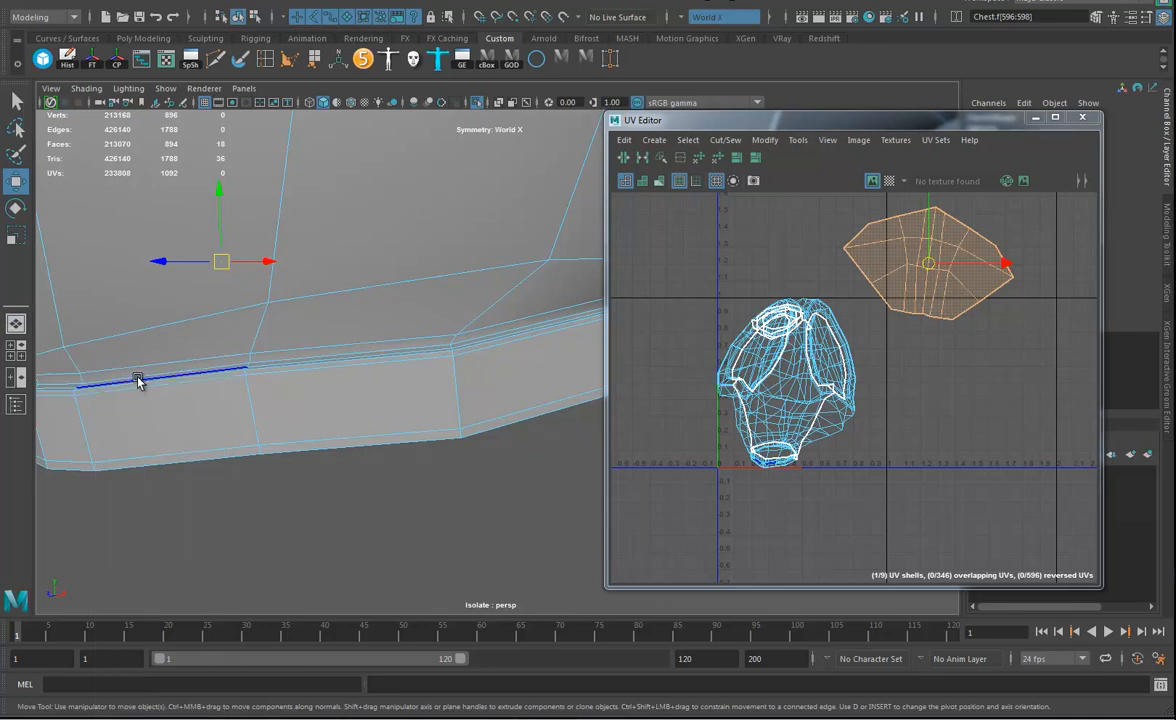
pyautogui.click(138, 380)
pyautogui.keyDown('alt'); pyautogui.moveTo(446, 376); pyautogui.dragTo(263, 377); pyautogui.keyUp('alt')
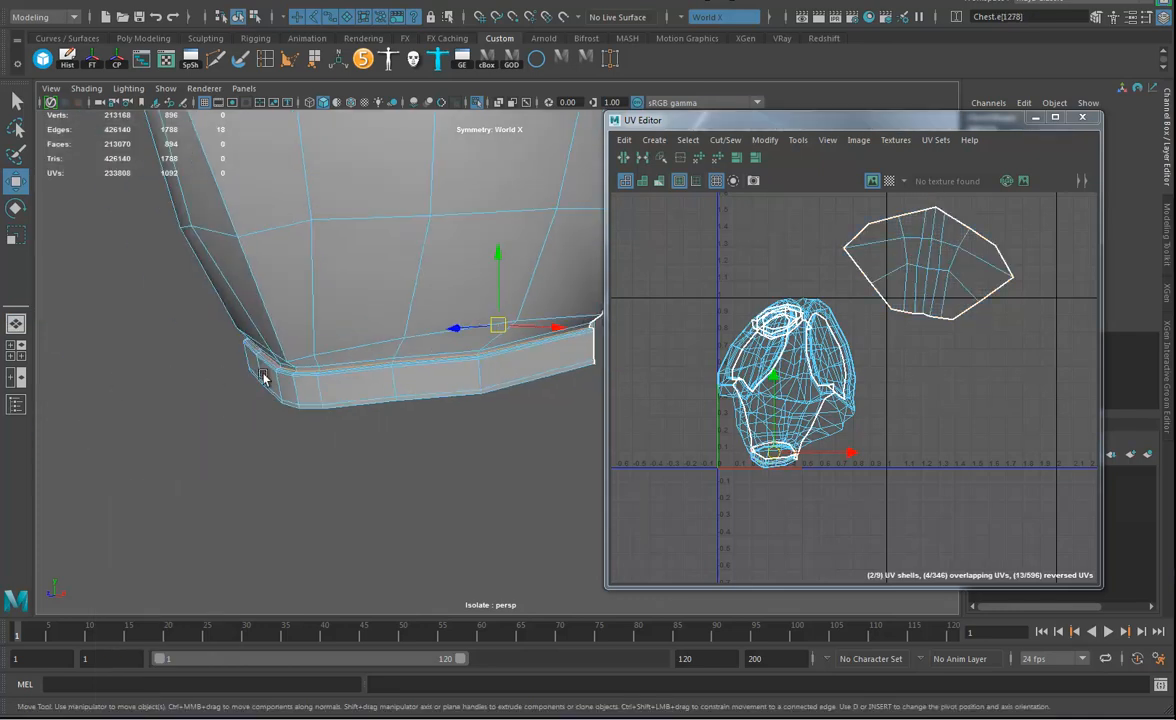
pyautogui.click(624, 158)
# Cut the UVs along the lower outer edge loop of the waist's bottom band.
pyautogui.keyDown('alt'); pyautogui.moveTo(483, 402); pyautogui.dragTo(425, 401, button='right'); pyautogui.keyUp('alt')
pyautogui.moveTo(425, 401)
pyautogui.keyDown('alt'); pyautogui.mouseDown()
pyautogui.moveTo(415, 364)
pyautogui.moveTo(421, 389)
pyautogui.mouseUp(); pyautogui.keyUp('alt')
pyautogui.keyDown('alt'); pyautogui.moveTo(421, 389); pyautogui.dragTo(766, 423, button='right'); pyautogui.keyUp('alt')
pyautogui.keyDown('alt'); pyautogui.moveTo(330, 418); pyautogui.dragTo(417, 370, button='middle'); pyautogui.keyUp('alt')
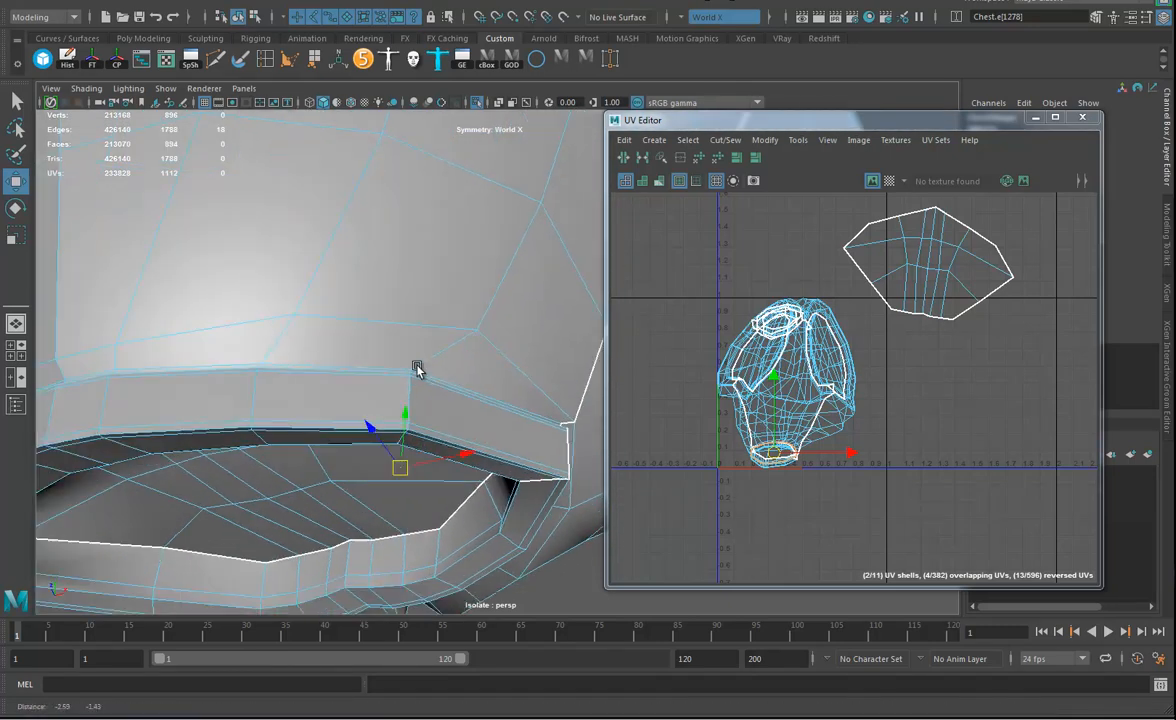
pyautogui.keyDown('alt'); pyautogui.moveTo(417, 370); pyautogui.dragTo(357, 331); pyautogui.keyUp('alt')
pyautogui.click(367, 343)
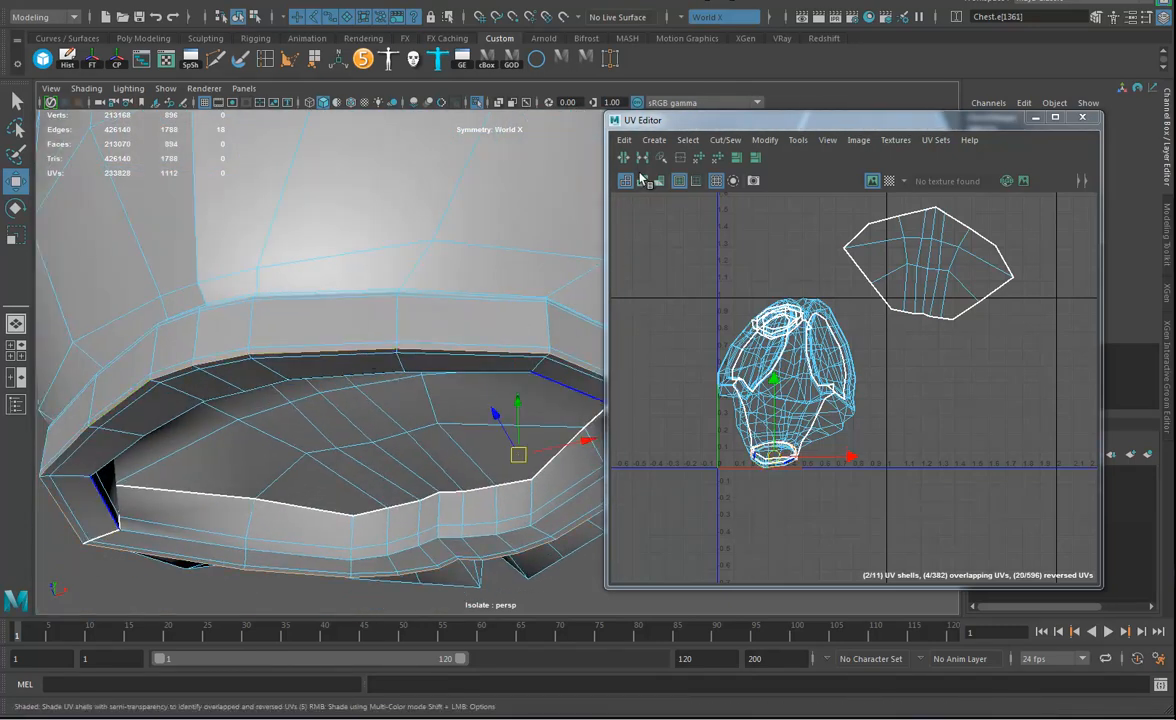
pyautogui.click(624, 159)
# Select all the chest's UVs and unfold them with the default Unfold settings.
pyautogui.keyDown('alt'); pyautogui.moveTo(457, 397); pyautogui.dragTo(517, 413); pyautogui.keyUp('alt')
pyautogui.keyDown('alt'); pyautogui.moveTo(517, 413); pyautogui.dragTo(343, 414, button='right'); pyautogui.keyUp('alt')
pyautogui.keyDown('alt'); pyautogui.moveTo(343, 414); pyautogui.dragTo(463, 365); pyautogui.keyUp('alt')
pyautogui.keyDown('alt'); pyautogui.moveTo(430, 325); pyautogui.dragTo(281, 318, button='right'); pyautogui.keyUp('alt')
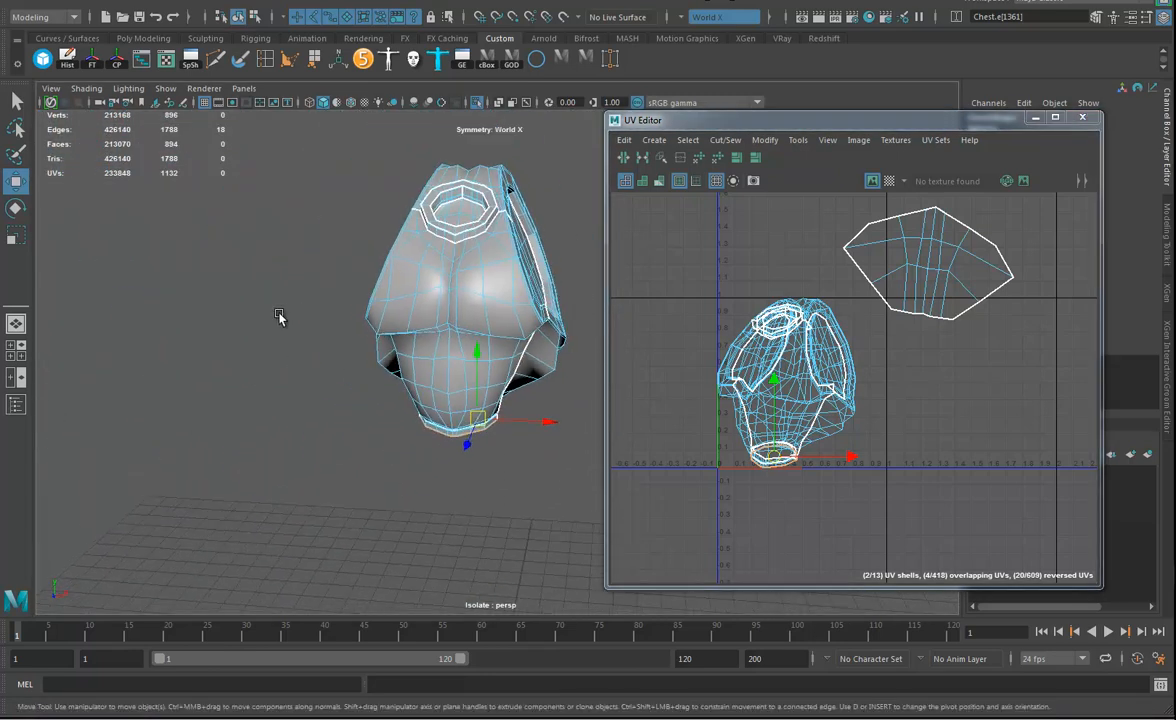
pyautogui.keyDown('alt'); pyautogui.moveTo(404, 316); pyautogui.dragTo(334, 333); pyautogui.keyUp('alt')
pyautogui.keyDown('alt'); pyautogui.moveTo(334, 333); pyautogui.dragTo(284, 369, button='middle'); pyautogui.keyUp('alt')
pyautogui.moveTo(813, 347); pyautogui.dragTo(886, 348, button='right')
pyautogui.moveTo(1043, 212); pyautogui.dragTo(612, 532)
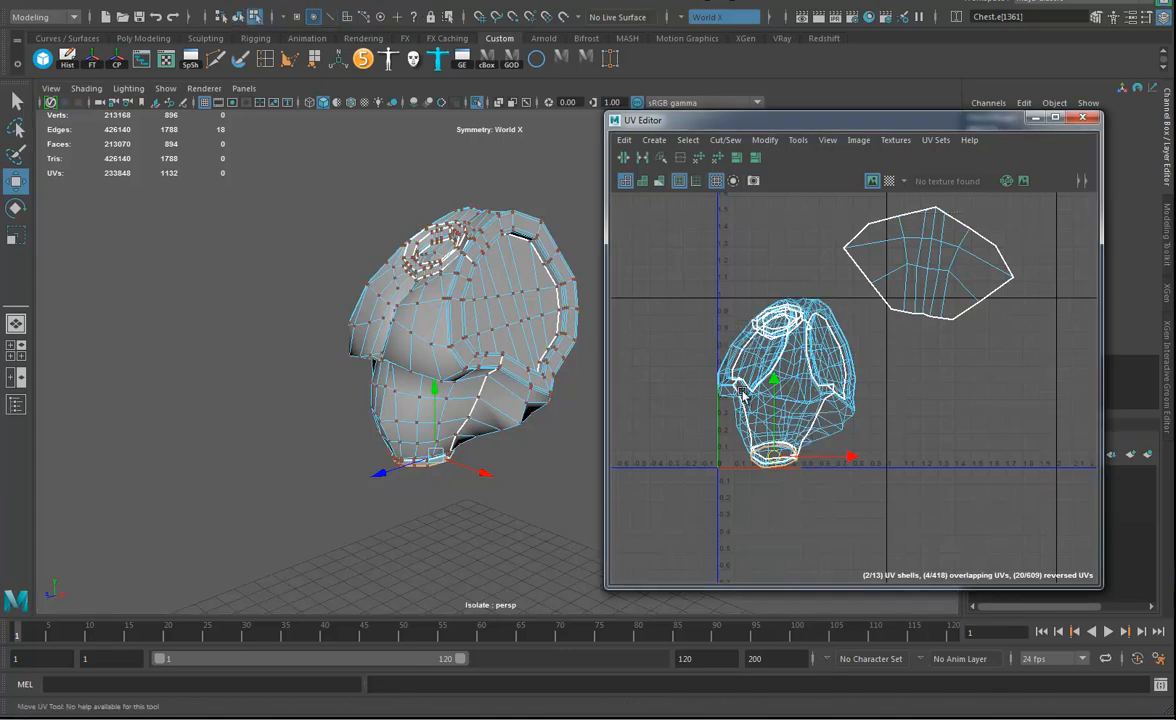
pyautogui.scroll(-3, 799, 393)
pyautogui.moveTo(696, 209); pyautogui.dragTo(990, 532)
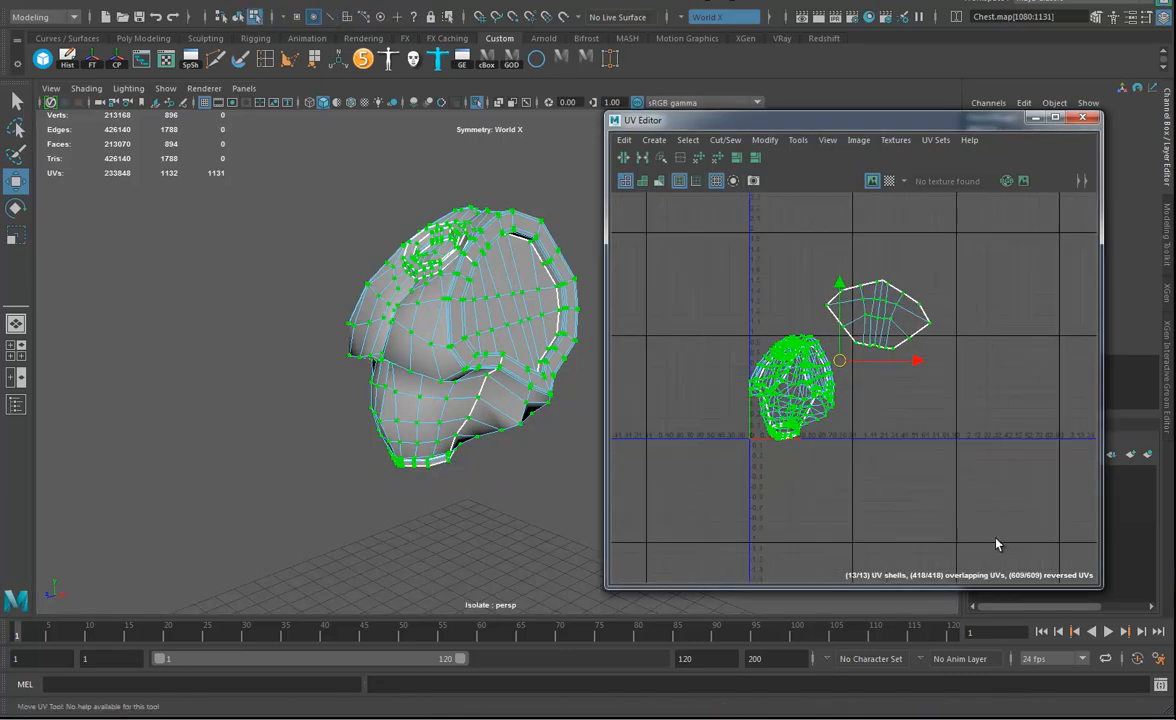
pyautogui.click(765, 139)
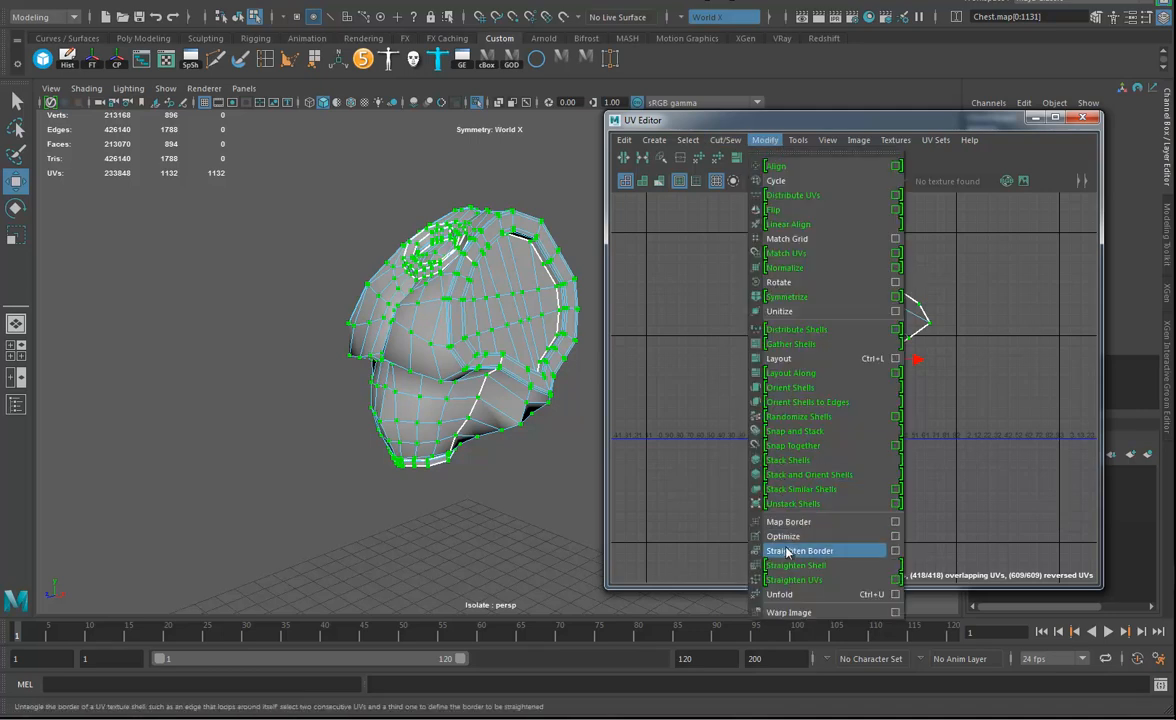
pyautogui.click(781, 594)
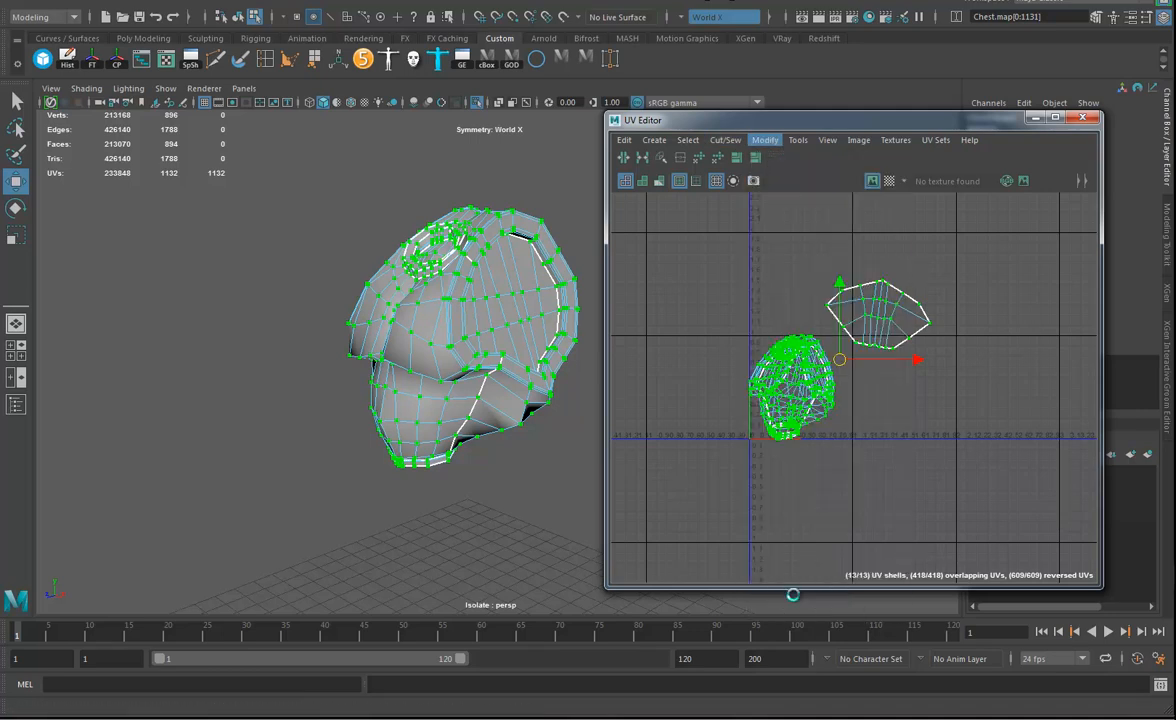
# Lay out all the unfolded UV shells in the tile with shell rotation set to Free.
pyautogui.press('f')
pyautogui.keyDown('alt'); pyautogui.moveTo(979, 433); pyautogui.dragTo(974, 350, button='right'); pyautogui.keyUp('alt')
pyautogui.keyDown('alt'); pyautogui.moveTo(974, 350); pyautogui.dragTo(893, 360, button='middle'); pyautogui.keyUp('alt')
pyautogui.click(765, 140)
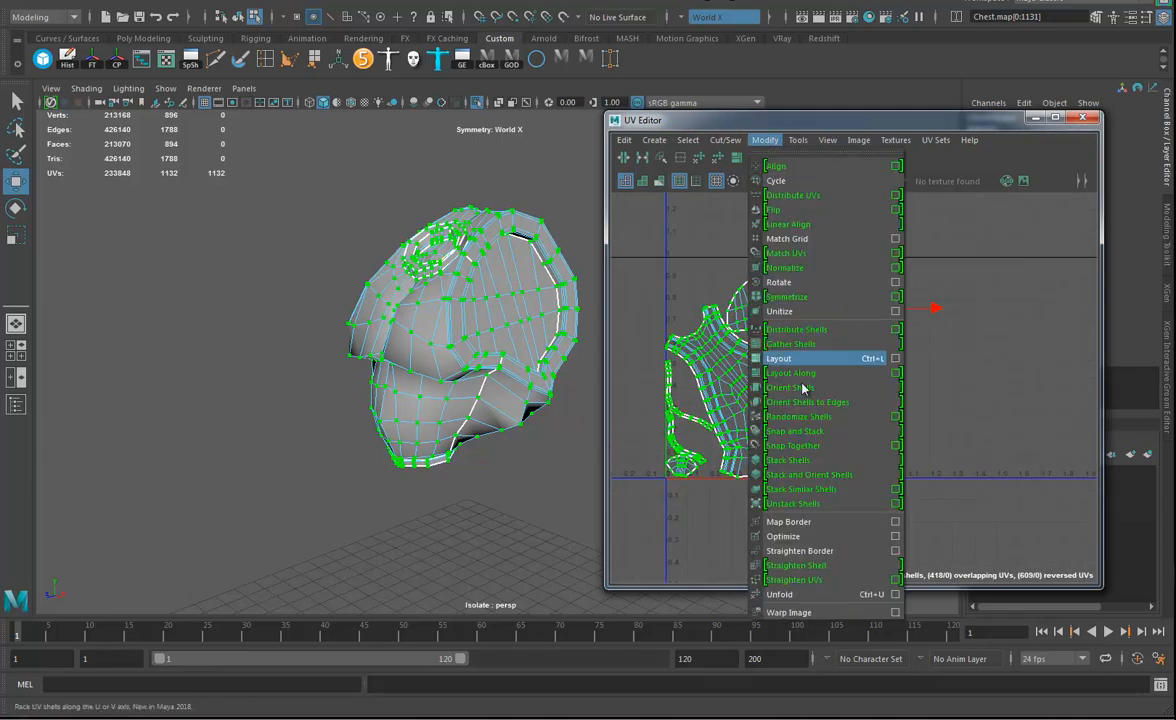
pyautogui.click(899, 359)
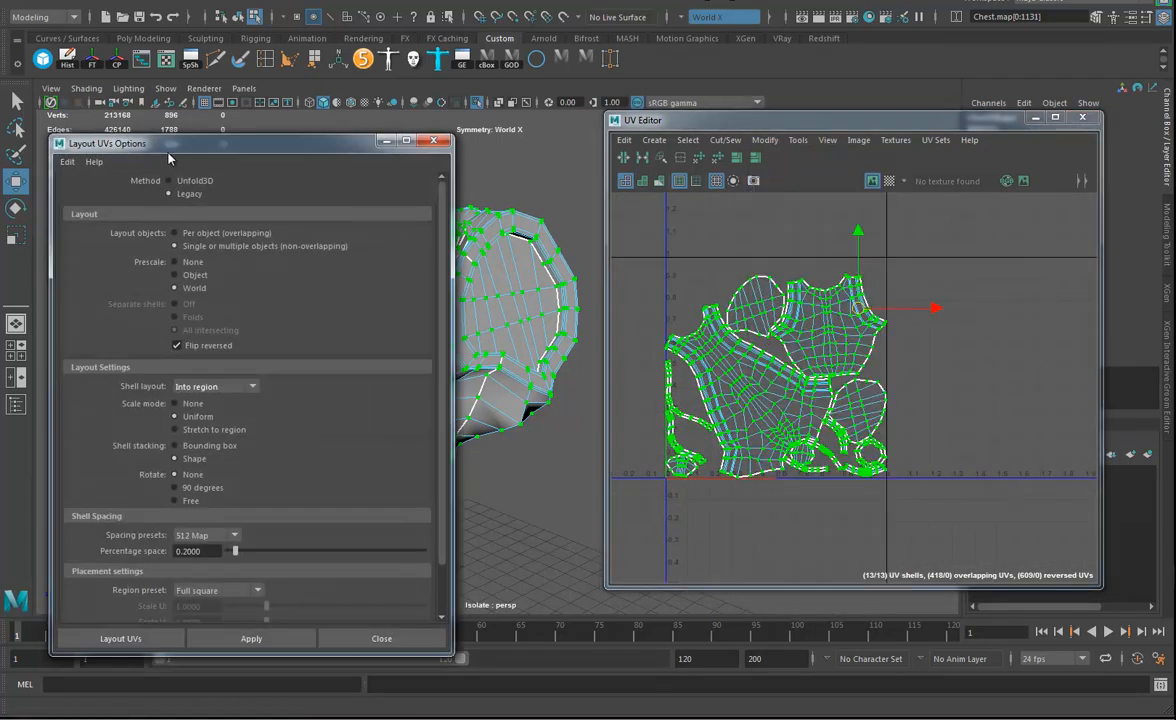
pyautogui.moveTo(163, 124); pyautogui.dragTo(228, 124)
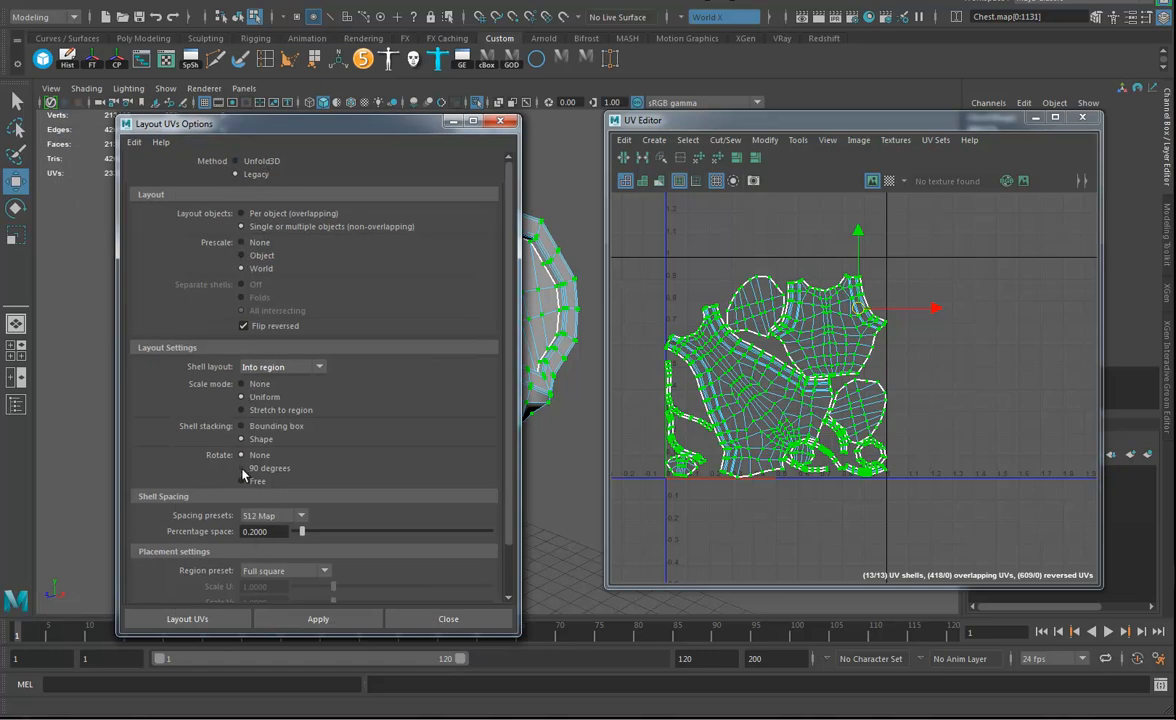
pyautogui.click(318, 618)
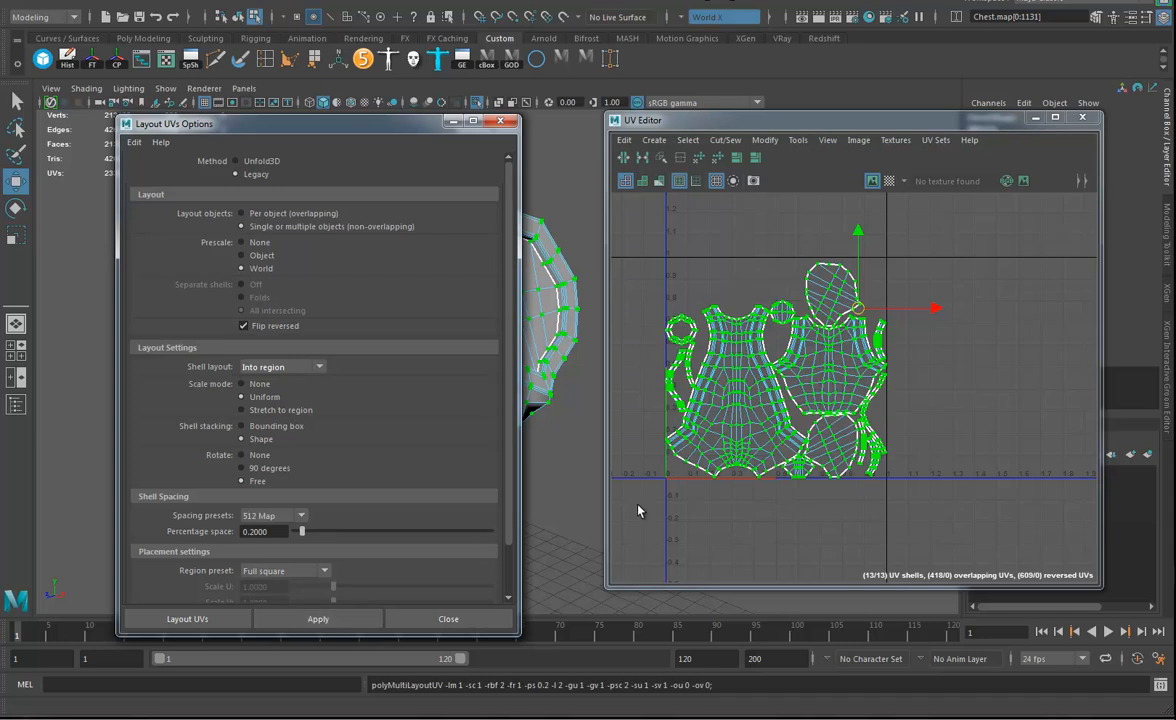
# Select the two oval cap shells of the arm openings and turn symmetry off.
pyautogui.scroll(2, 909, 443)
pyautogui.keyDown('alt'); pyautogui.moveTo(910, 443); pyautogui.dragTo(934, 453, button='middle'); pyautogui.keyUp('alt')
pyautogui.keyDown('alt'); pyautogui.moveTo(859, 370); pyautogui.dragTo(900, 402, button='right'); pyautogui.keyUp('alt')
pyautogui.keyDown('alt'); pyautogui.moveTo(900, 402); pyautogui.dragTo(909, 399, button='middle'); pyautogui.keyUp('alt')
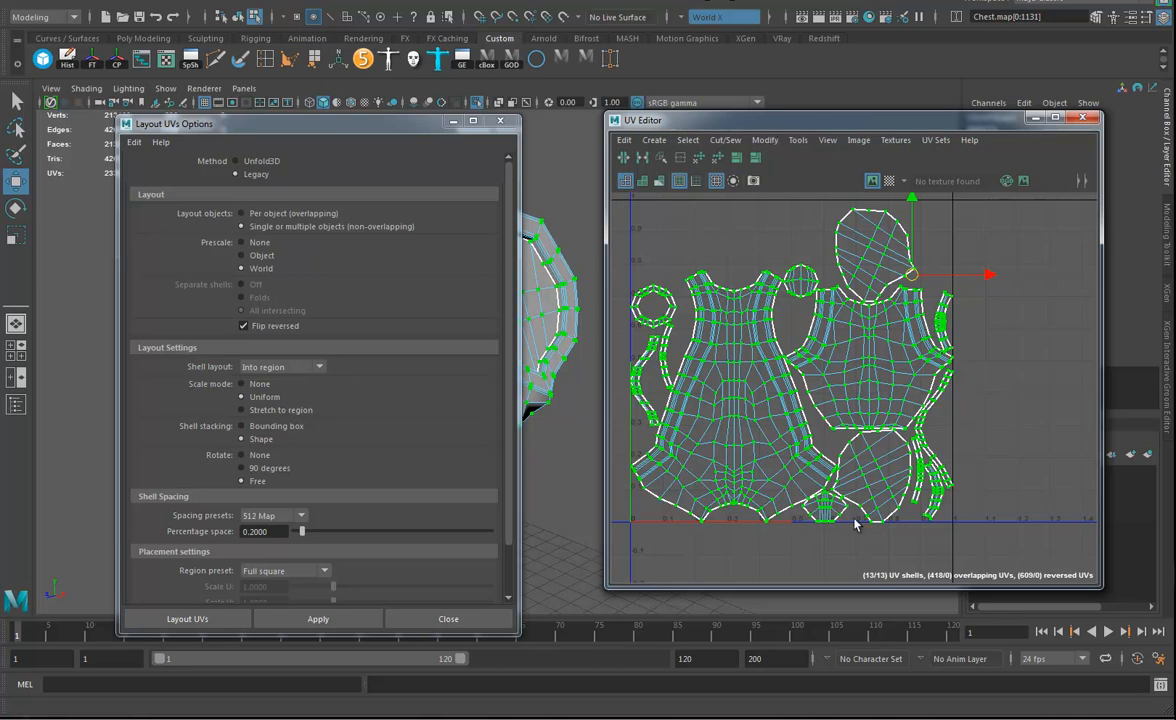
pyautogui.keyDown('alt'); pyautogui.moveTo(961, 470); pyautogui.dragTo(1005, 511, button='middle'); pyautogui.keyUp('alt')
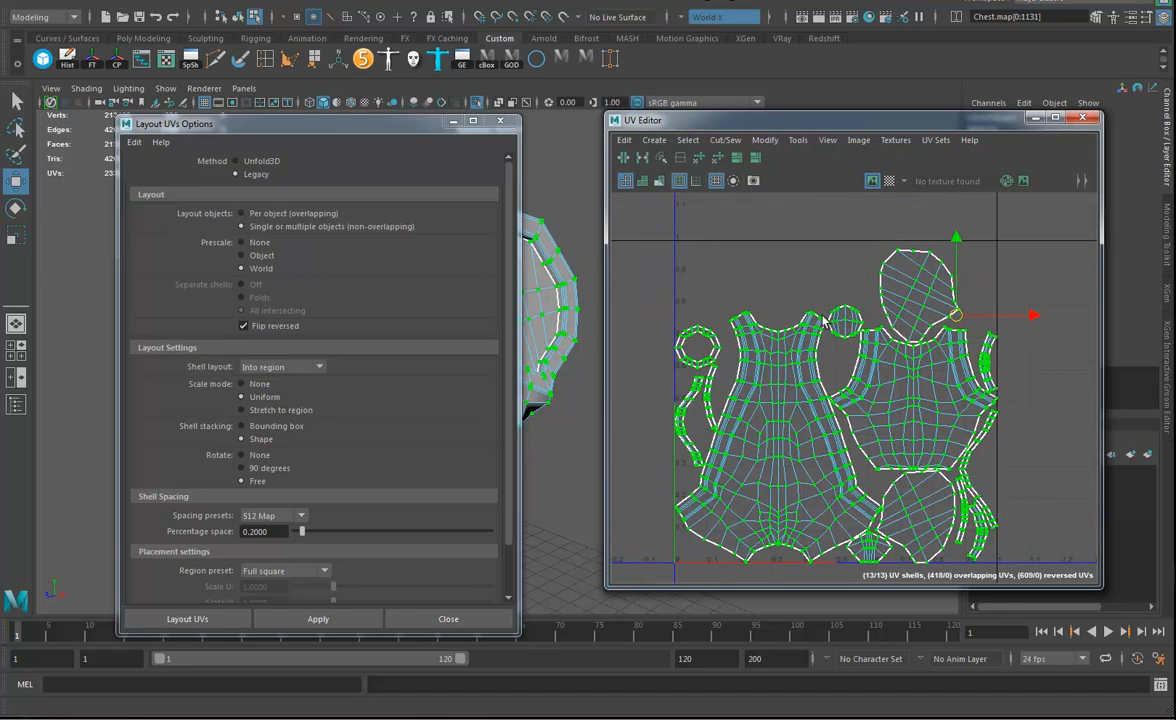
pyautogui.click(909, 298)
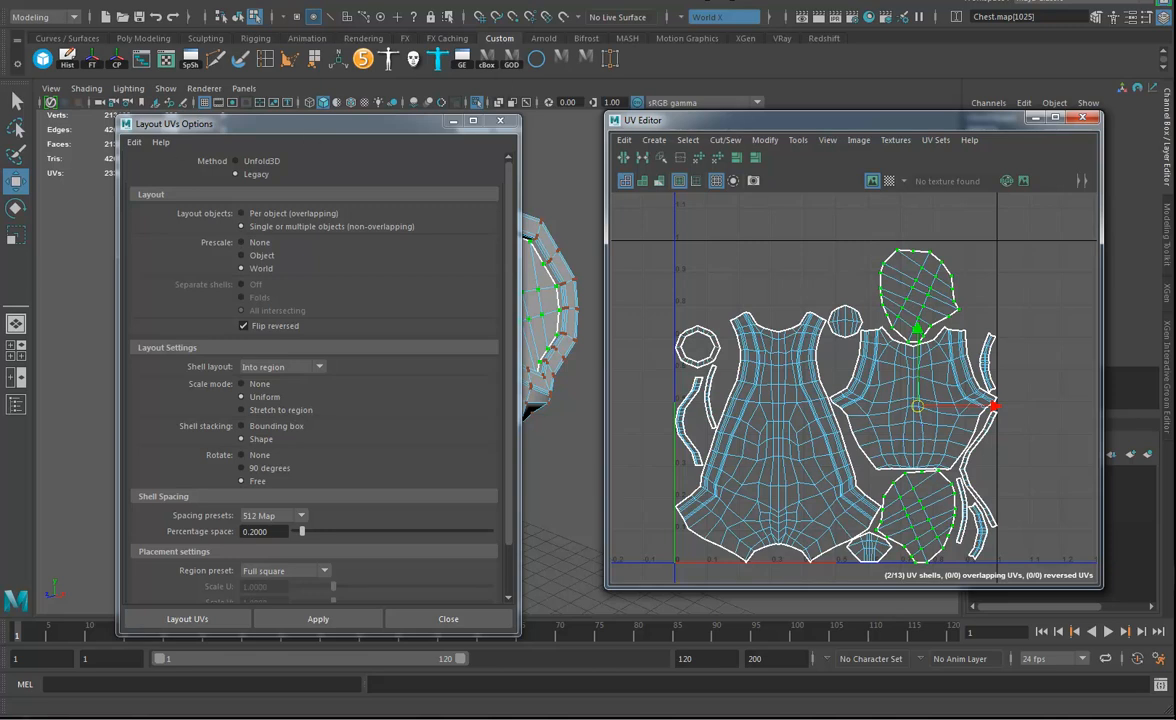
pyautogui.click(710, 17)
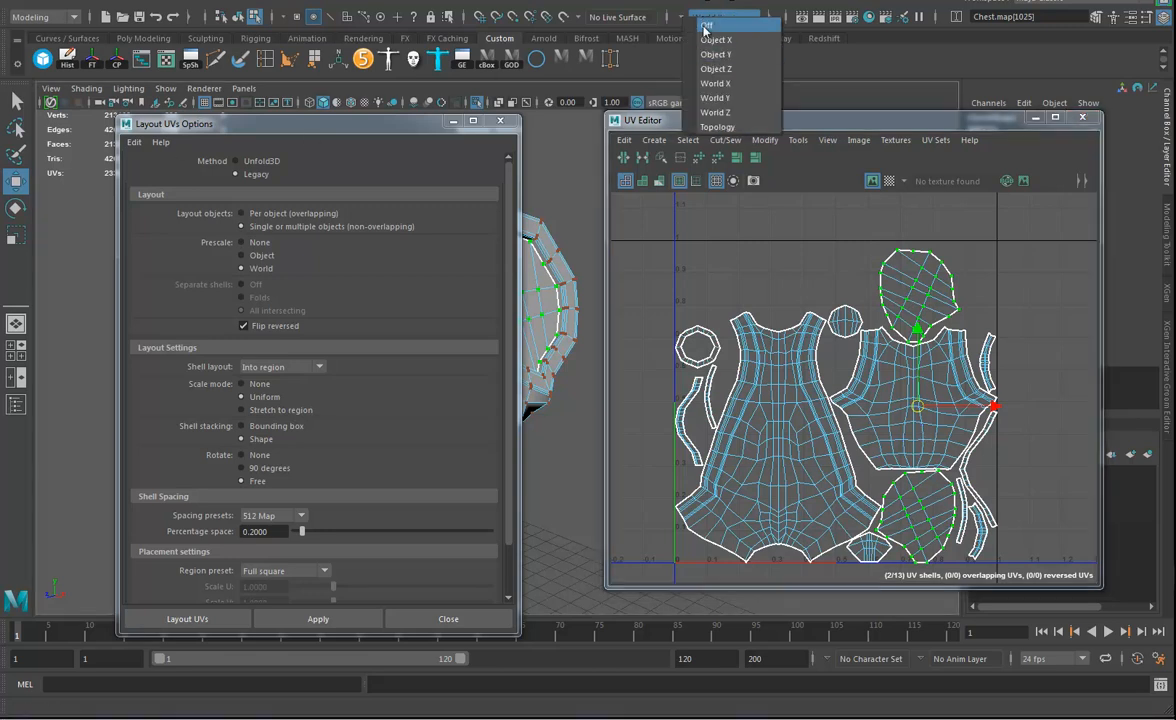
pyautogui.click(703, 23)
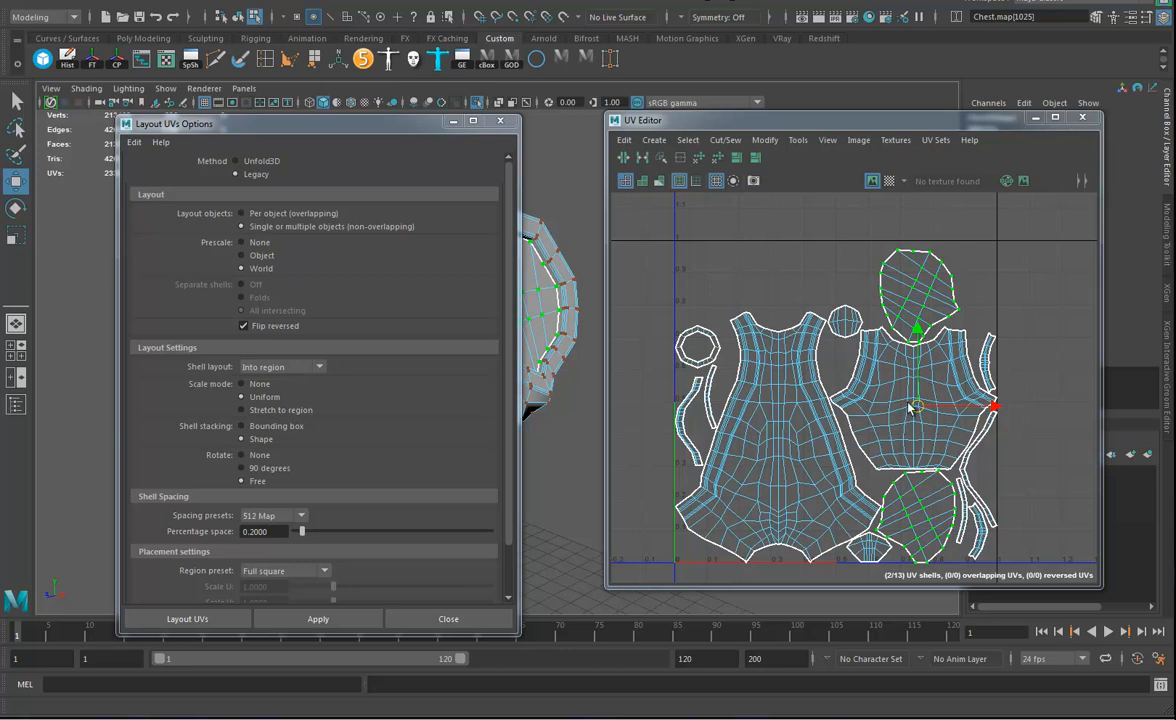
# Shrink the two arm-opening cap shells to a small fraction of their size and move them above the torso shells.
pyautogui.press('r')
pyautogui.moveTo(917, 412); pyautogui.dragTo(854, 420)
pyautogui.press('w')
pyautogui.moveTo(923, 407); pyautogui.dragTo(911, 284)
pyautogui.keyDown('alt'); pyautogui.moveTo(842, 430); pyautogui.dragTo(859, 369, button='middle'); pyautogui.keyUp('alt')
pyautogui.keyDown('alt'); pyautogui.moveTo(893, 462); pyautogui.dragTo(948, 476, button='right'); pyautogui.keyUp('alt')
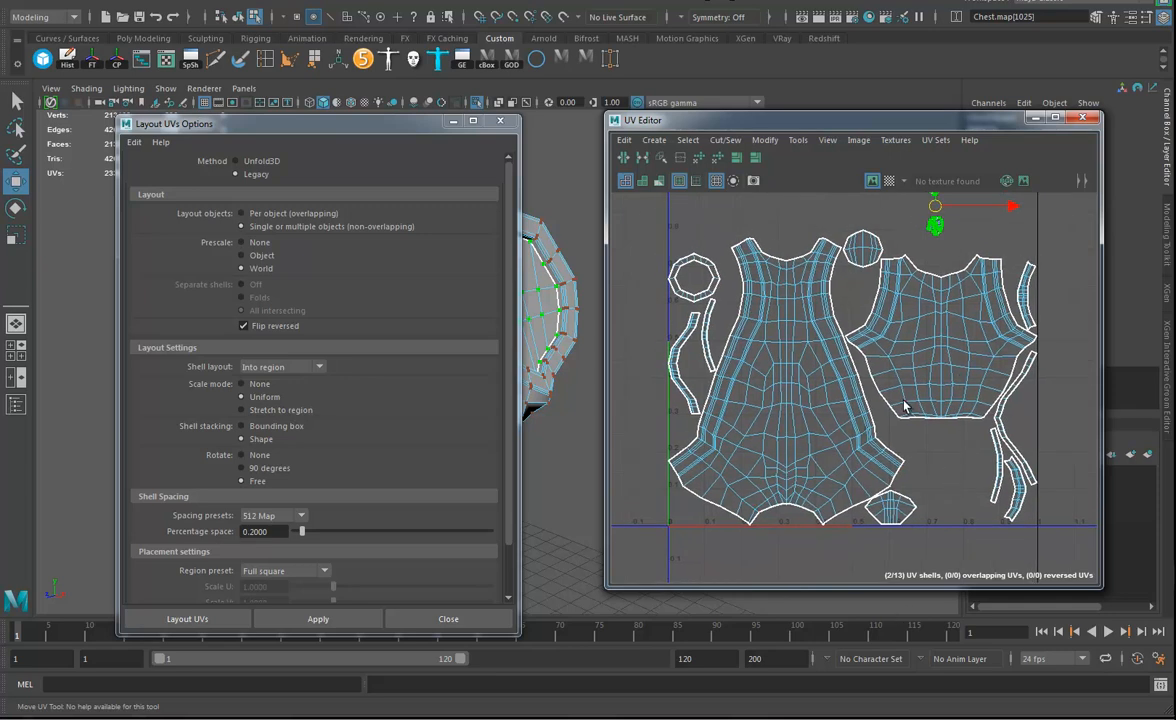
pyautogui.scroll(-3, 905, 406)
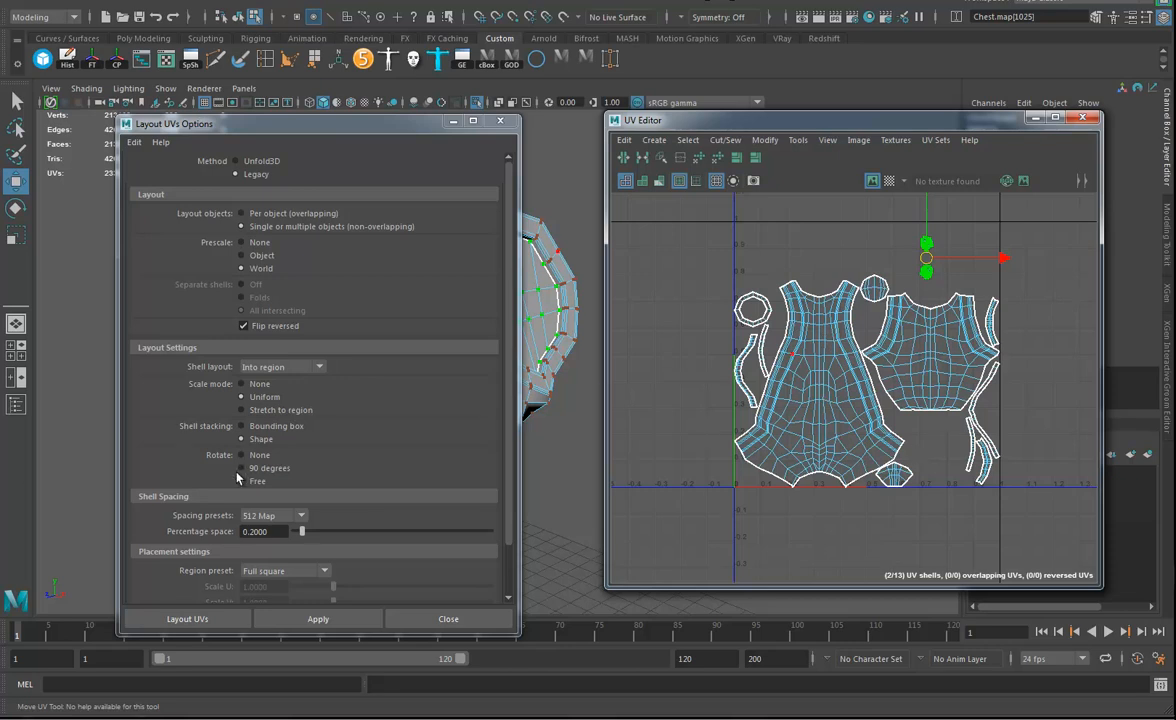
# Lay out all the UV shells again with Prescale set to None, repeating the layout to repack them.
pyautogui.click(241, 243)
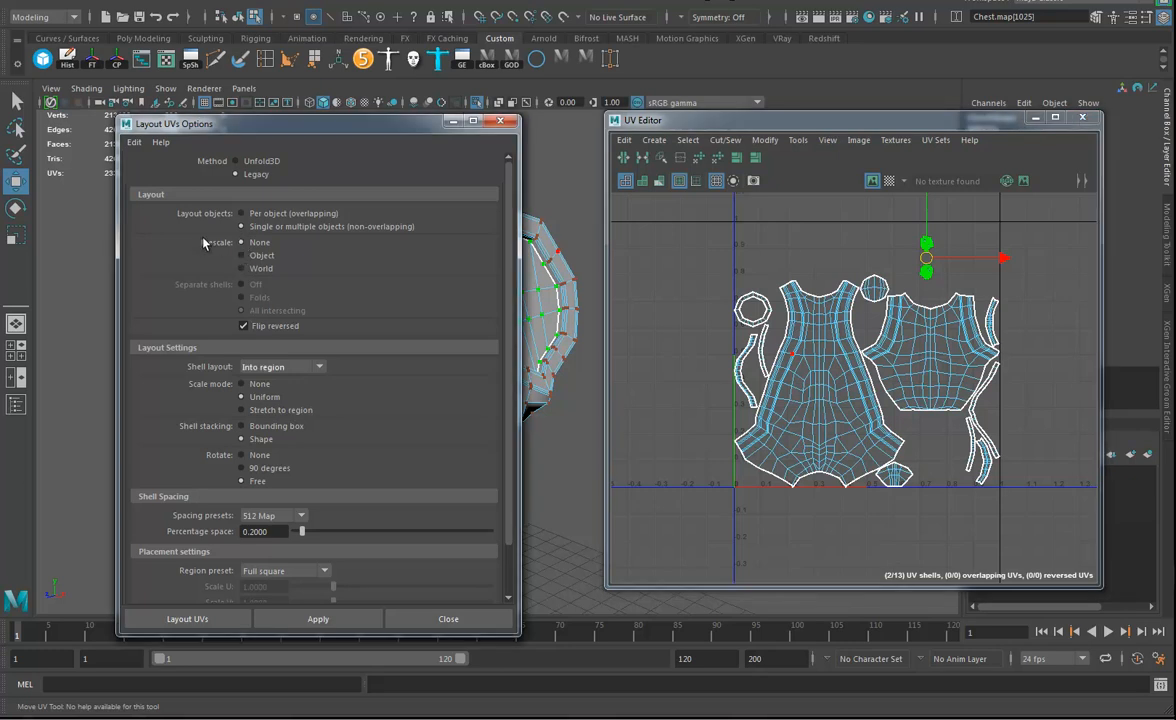
pyautogui.moveTo(671, 545); pyautogui.dragTo(1085, 228)
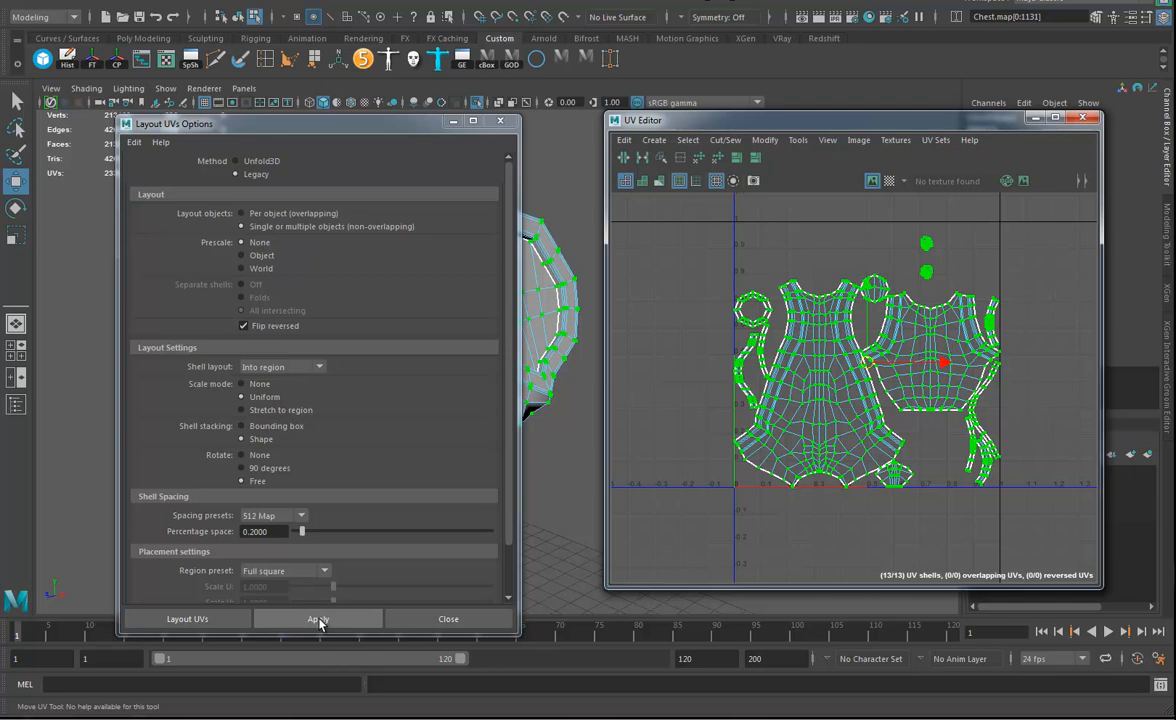
pyautogui.click(317, 619)
pyautogui.click(341, 621)
pyautogui.click(342, 622)
pyautogui.keyDown('alt'); pyautogui.moveTo(909, 408); pyautogui.dragTo(962, 437, button='right'); pyautogui.keyUp('alt')
pyautogui.keyDown('alt'); pyautogui.moveTo(962, 437); pyautogui.dragTo(951, 470, button='middle'); pyautogui.keyUp('alt')
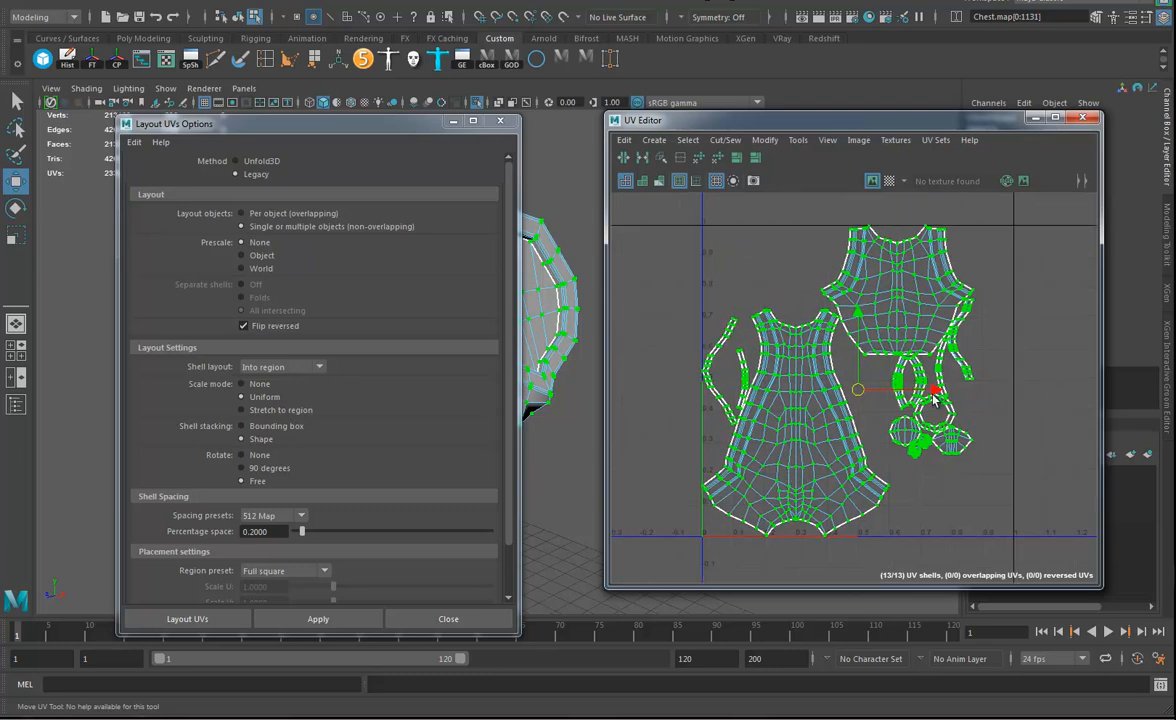
# Try enlarging all the UV shells and lowering every shell except the large torso shell, and undo these changes.
pyautogui.press('e')
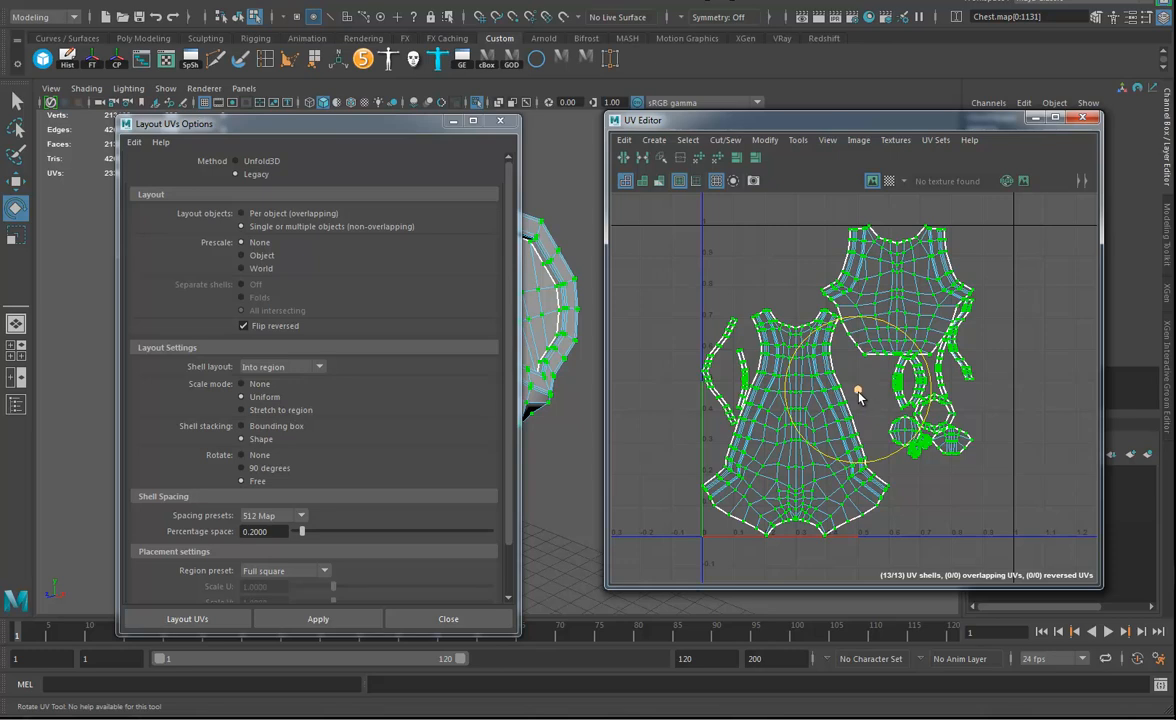
pyautogui.press('r')
pyautogui.moveTo(858, 394); pyautogui.dragTo(892, 366)
pyautogui.press('w')
pyautogui.keyDown('alt'); pyautogui.moveTo(920, 394); pyautogui.dragTo(881, 433, button='middle'); pyautogui.keyUp('alt')
pyautogui.keyDown('ctrl'); pyautogui.click(810, 492); pyautogui.keyUp('ctrl')
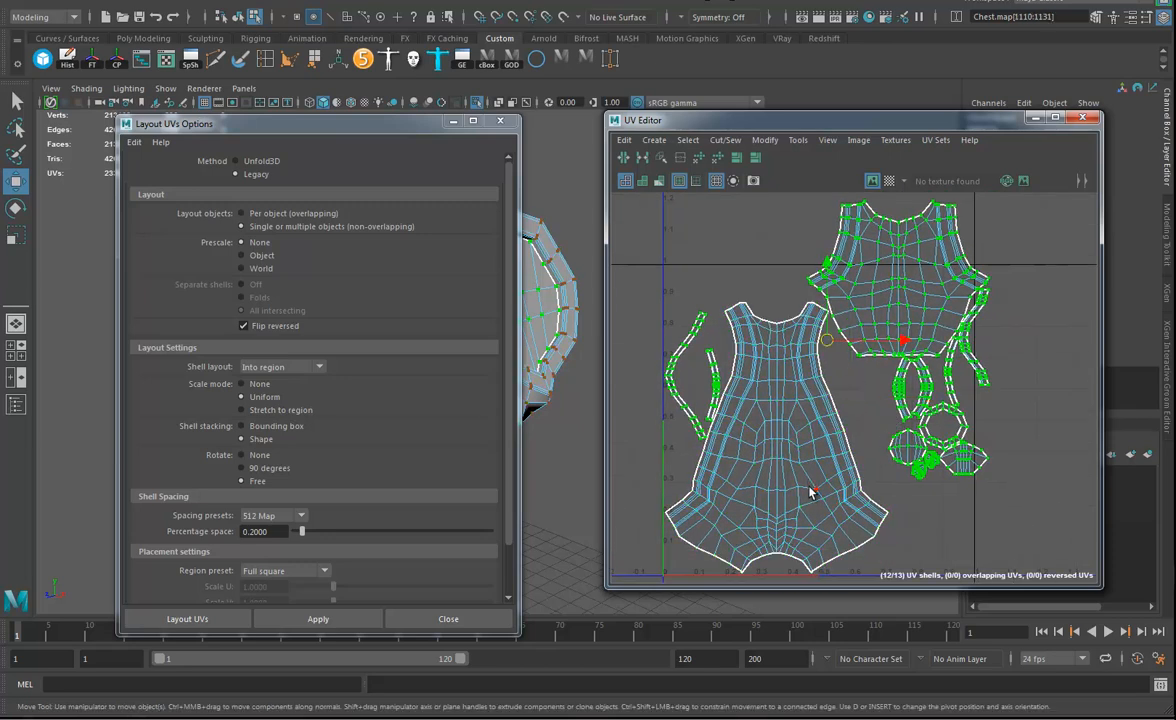
pyautogui.moveTo(830, 341); pyautogui.dragTo(831, 410)
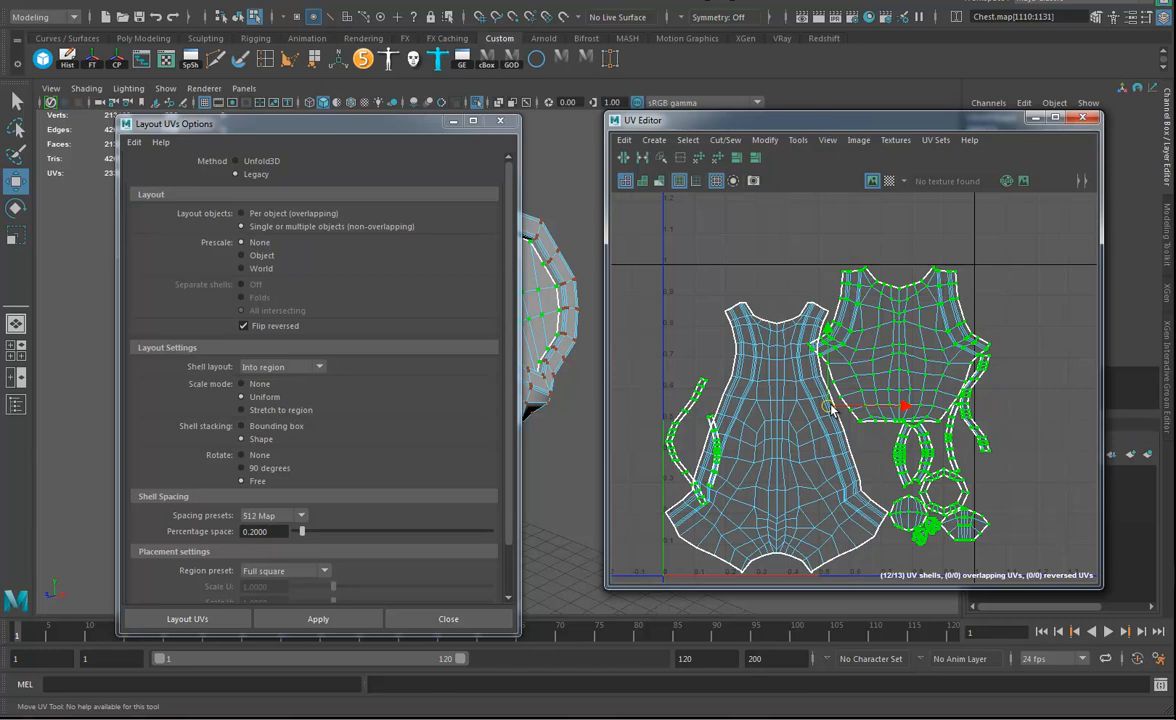
pyautogui.hotkey('ctrl', 'z')
pyautogui.hotkey('ctrl', 'z')
pyautogui.hotkey('ctrl', 'z')
pyautogui.hotkey('ctrl', 'z')
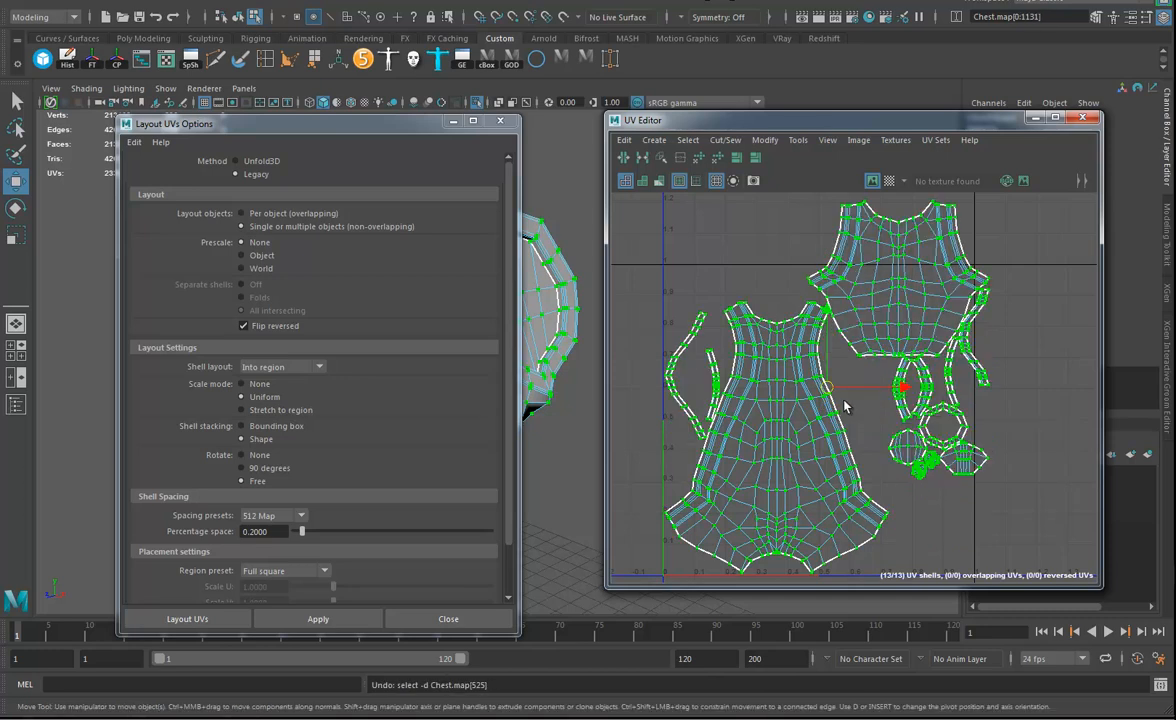
pyautogui.scroll(-2, 845, 395)
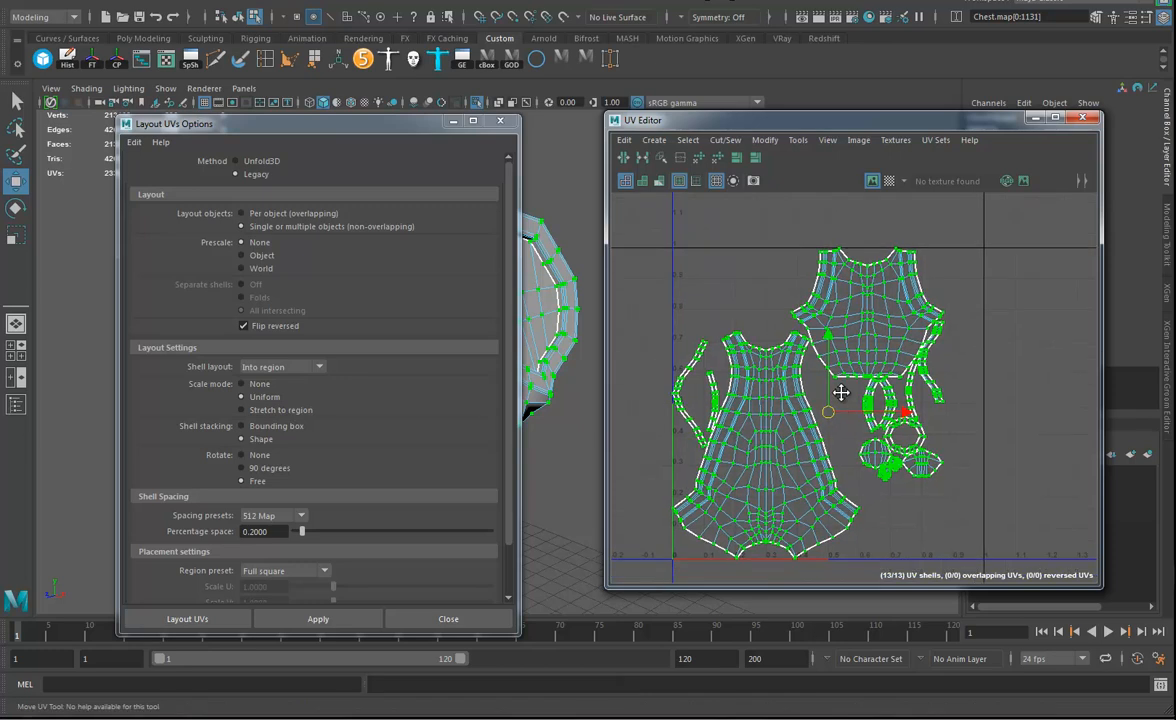
# Enlarge the two torso shells slightly and arrange them side by side with a margin inside the 0–1 UV tile.
pyautogui.moveTo(829, 408); pyautogui.dragTo(848, 413)
pyautogui.press('e')
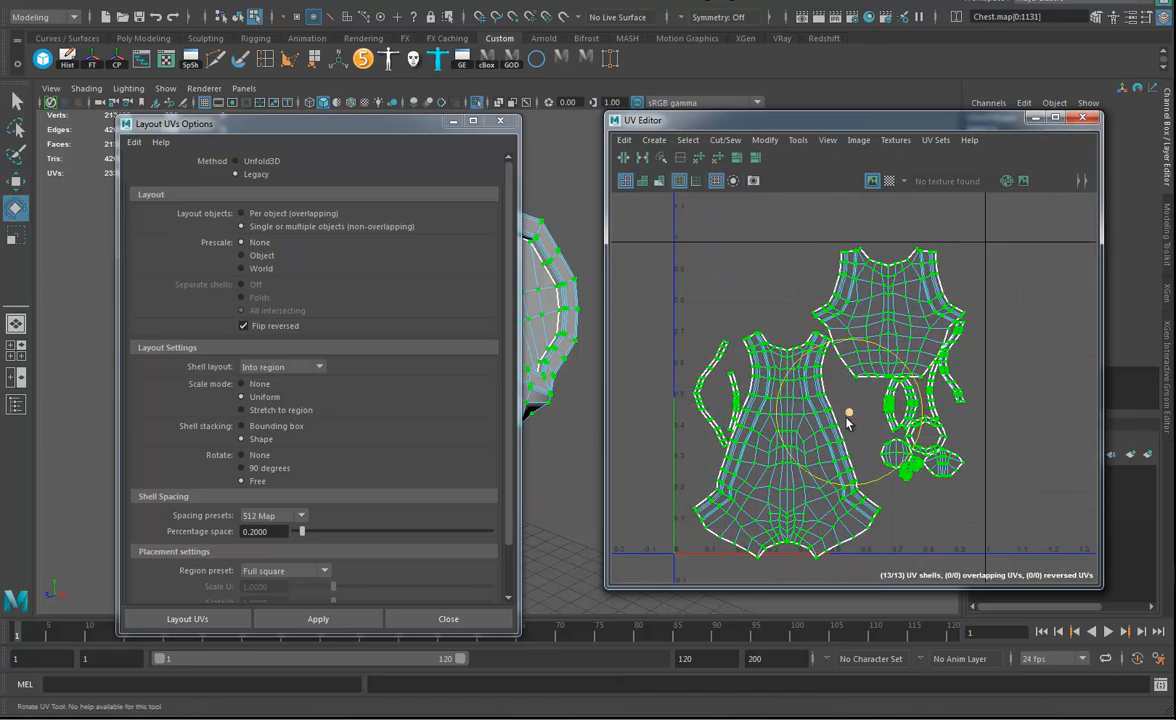
pyautogui.press('r')
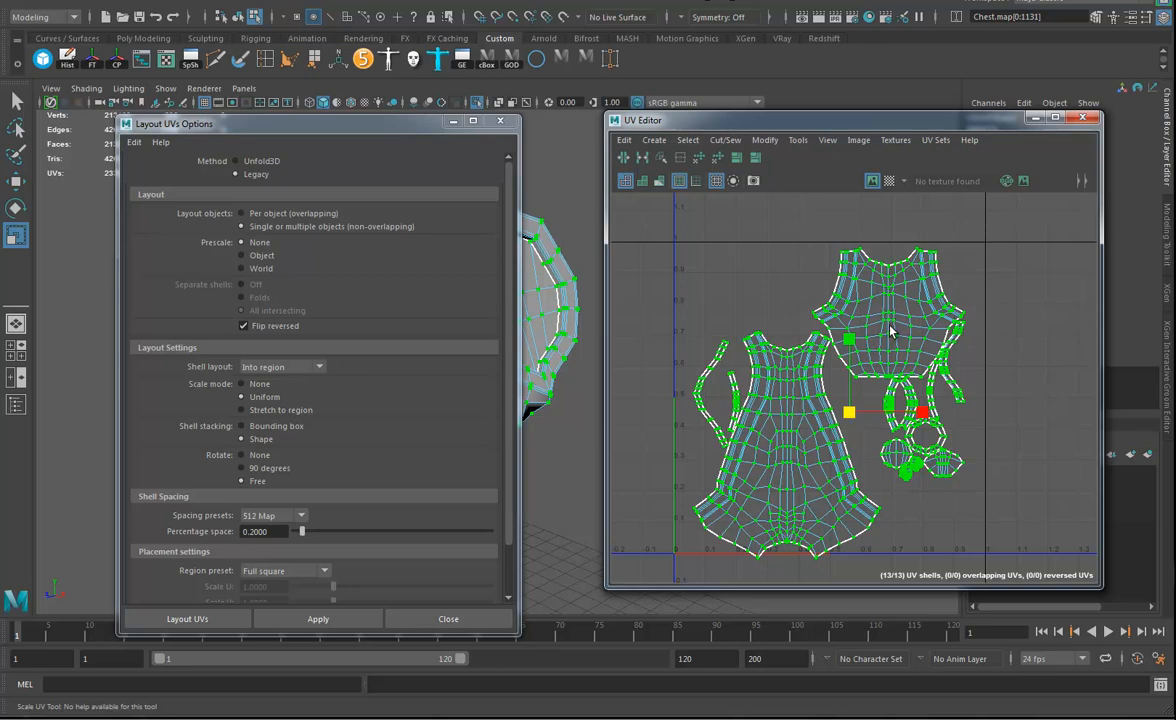
pyautogui.click(788, 451)
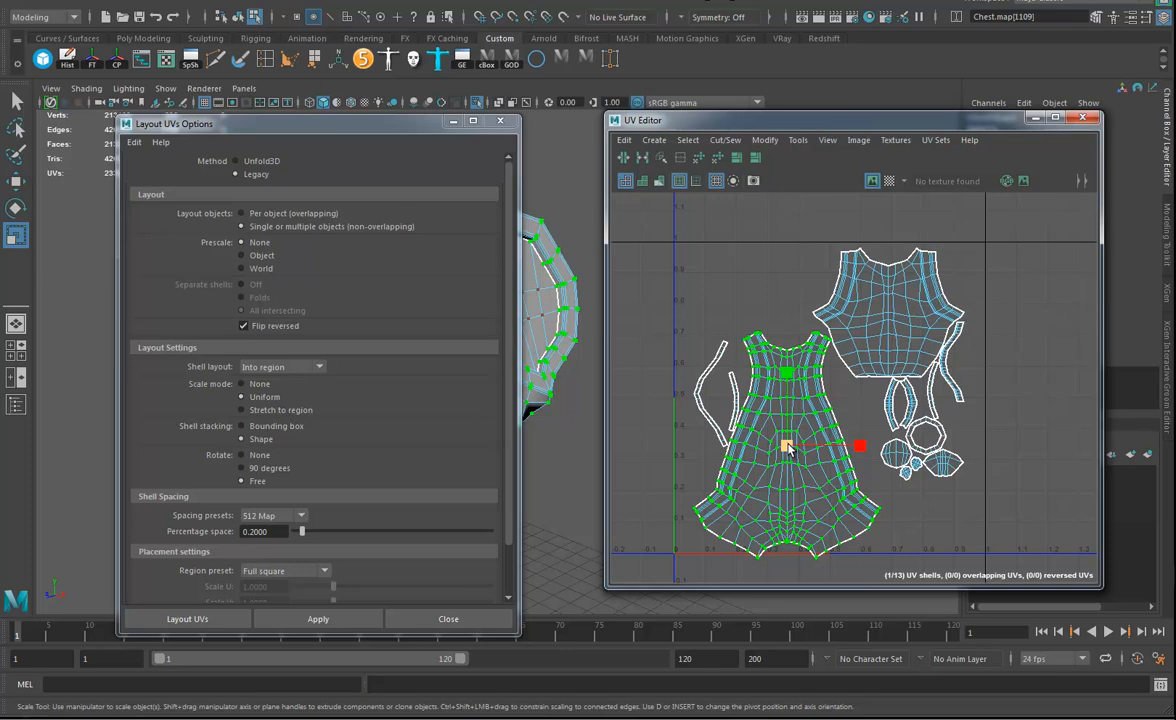
pyautogui.press('w')
pyautogui.moveTo(788, 371); pyautogui.dragTo(788, 298)
pyautogui.moveTo(862, 375); pyautogui.dragTo(828, 428)
pyautogui.keyDown('shift'); pyautogui.doubleClick(872, 329); pyautogui.keyUp('shift')
pyautogui.moveTo(834, 426); pyautogui.dragTo(838, 426)
pyautogui.press('r')
# Place two narrow strip shells beside the large torso shell and the remaining small shells below the smaller torso shell.
pyautogui.moveTo(932, 229); pyautogui.dragTo(562, 403)
pyautogui.press('w')
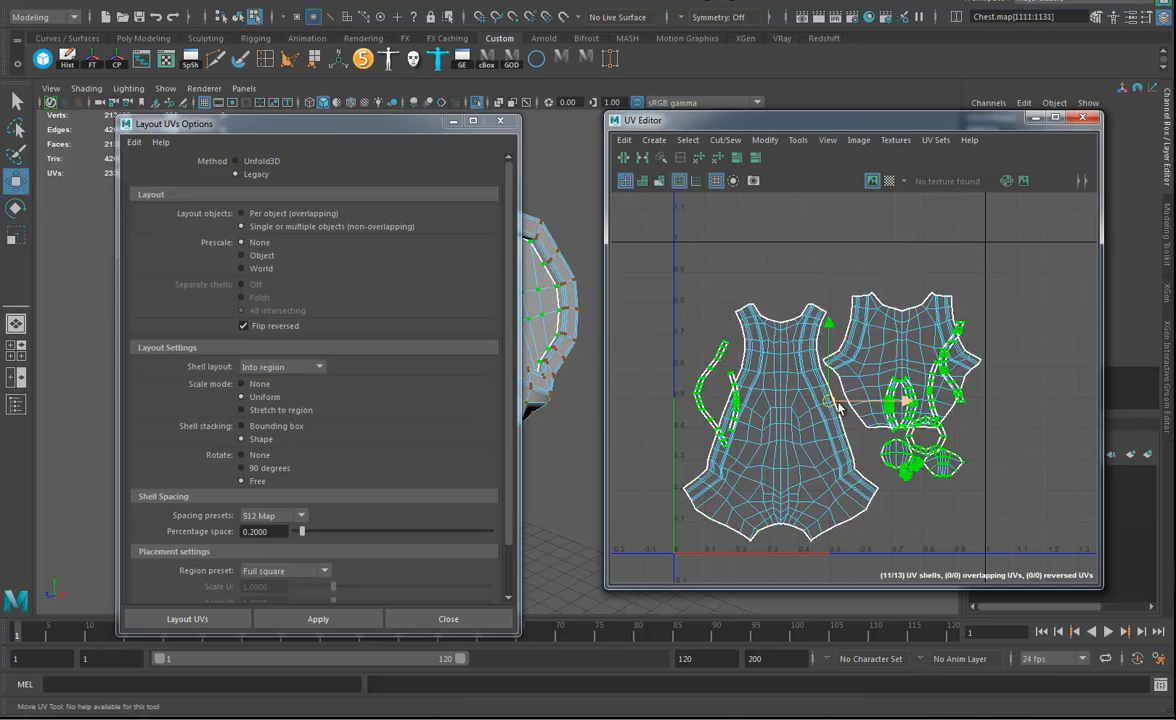
pyautogui.moveTo(822, 400); pyautogui.dragTo(808, 367)
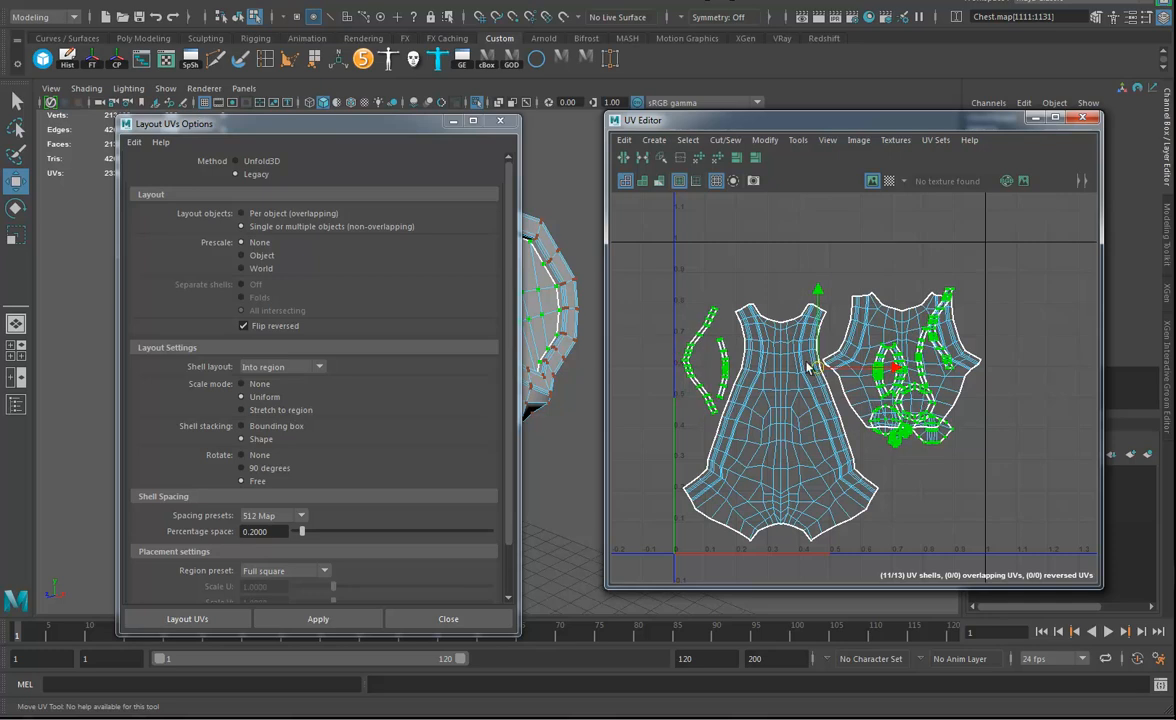
pyautogui.keyDown('ctrl'); pyautogui.moveTo(658, 288); pyautogui.dragTo(745, 425); pyautogui.keyUp('ctrl')
pyautogui.moveTo(889, 382); pyautogui.dragTo(937, 469)
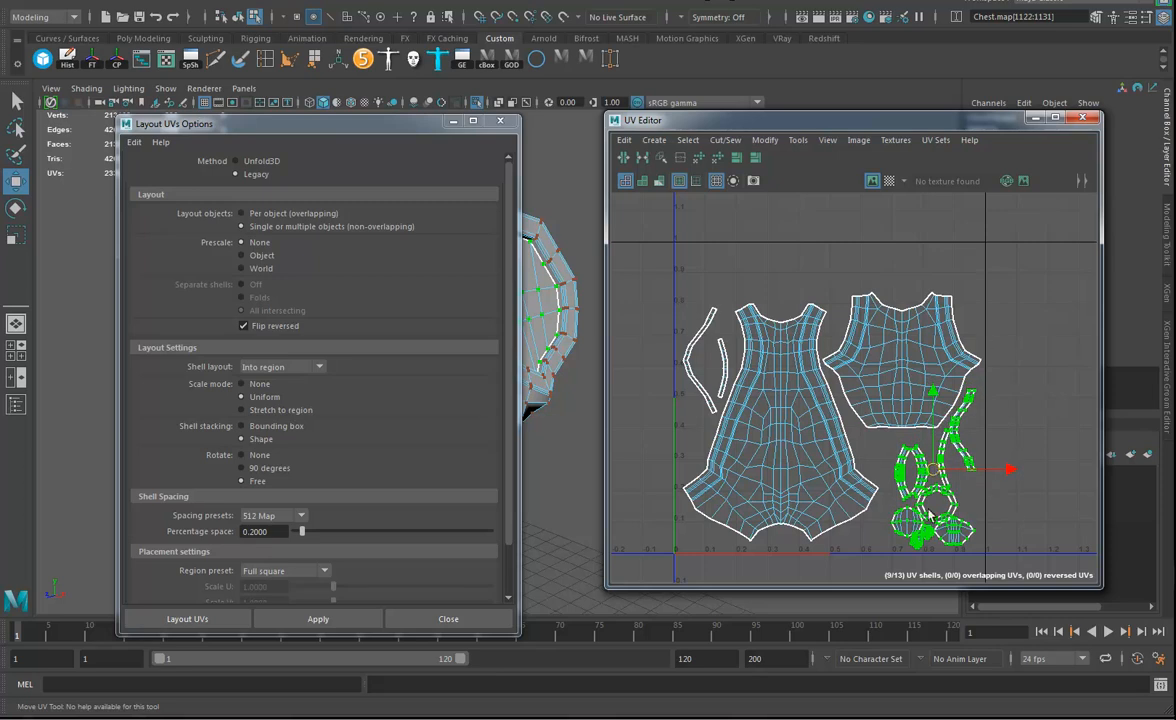
pyautogui.keyDown('alt'); pyautogui.moveTo(821, 425); pyautogui.dragTo(793, 410, button='middle'); pyautogui.keyUp('alt')
pyautogui.moveTo(787, 331); pyautogui.dragTo(847, 358, button='right')
pyautogui.click(1005, 467)
pyautogui.keyDown('alt'); pyautogui.moveTo(1005, 467); pyautogui.dragTo(867, 410, button='right'); pyautogui.keyUp('alt')
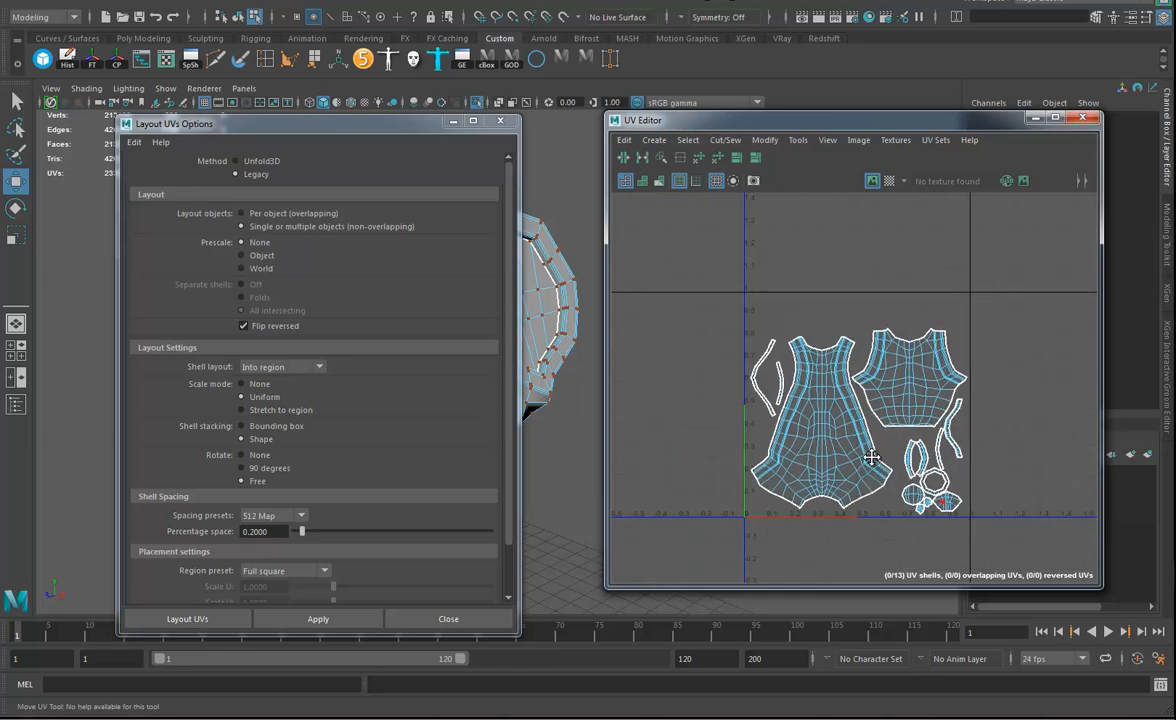
pyautogui.keyDown('alt'); pyautogui.moveTo(867, 410); pyautogui.dragTo(878, 417, button='middle'); pyautogui.keyUp('alt')
# Close the layout options, return the chest to object mode and close the UV Editor.
pyautogui.click(500, 121)
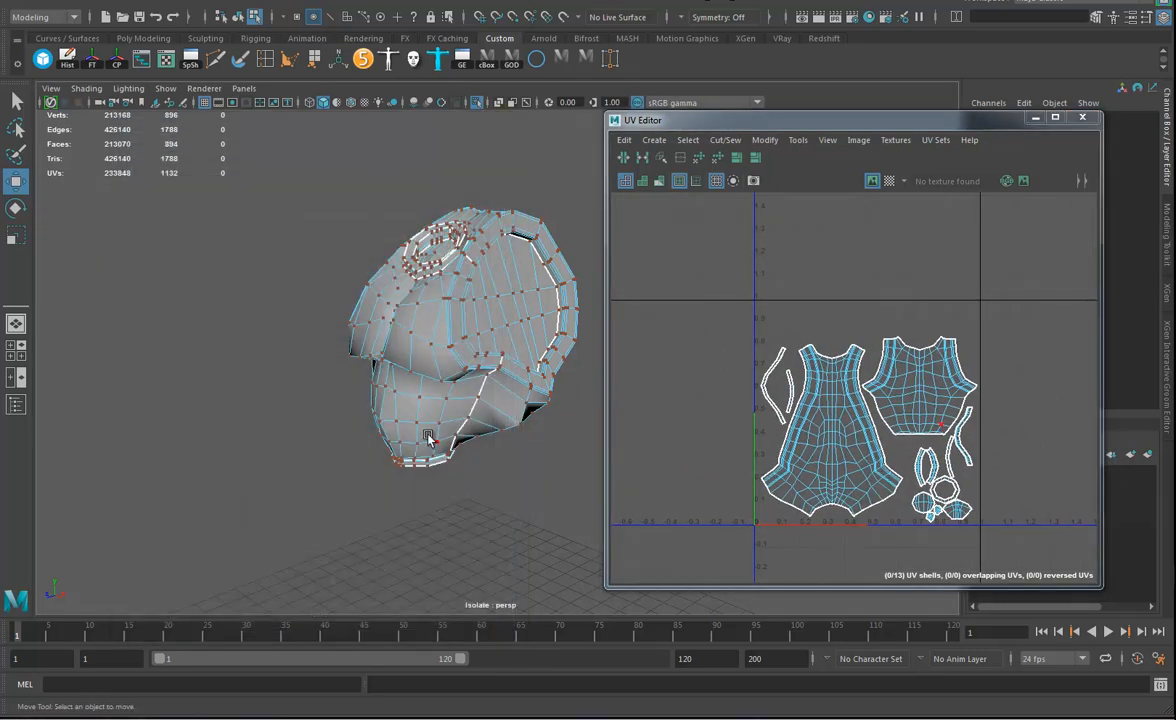
pyautogui.moveTo(437, 318); pyautogui.dragTo(468, 303, button='right')
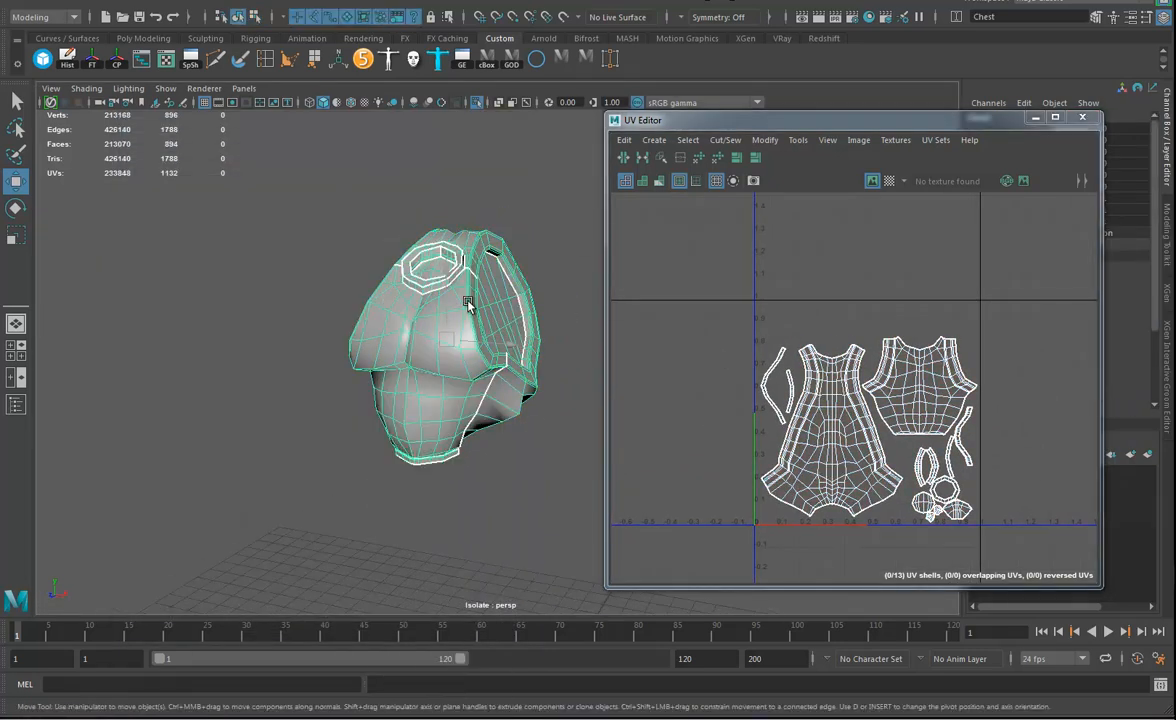
pyautogui.keyDown('alt'); pyautogui.moveTo(420, 345); pyautogui.dragTo(500, 340); pyautogui.keyUp('alt')
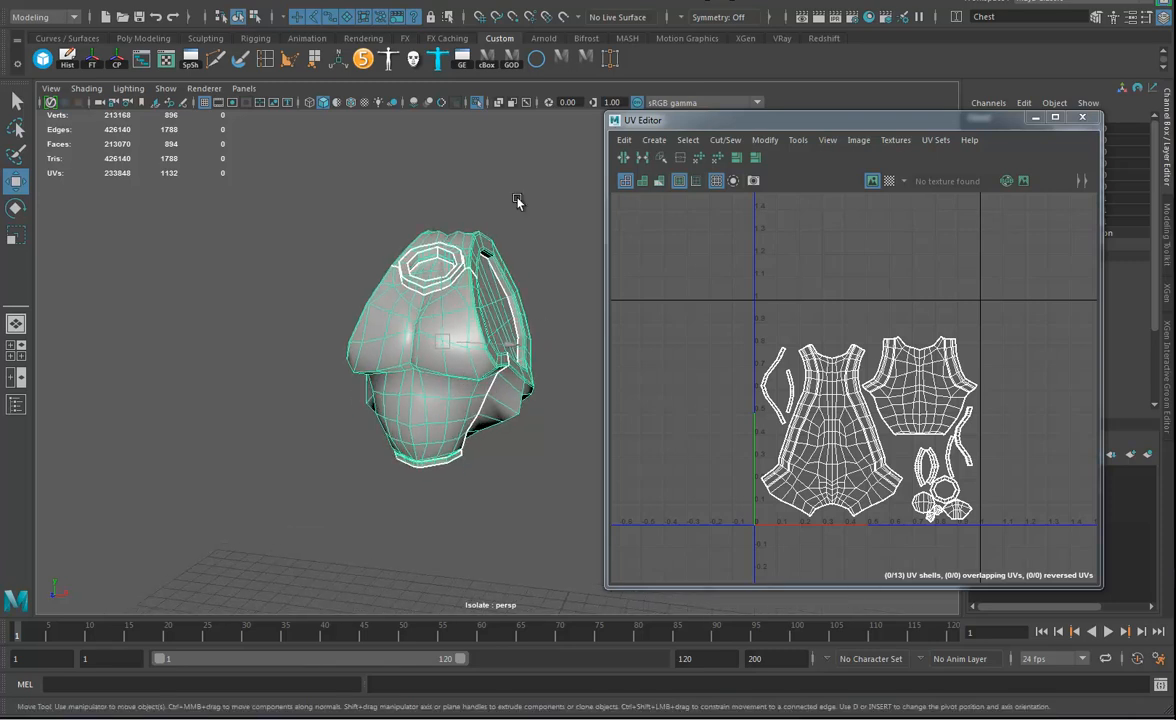
pyautogui.click(1082, 117)
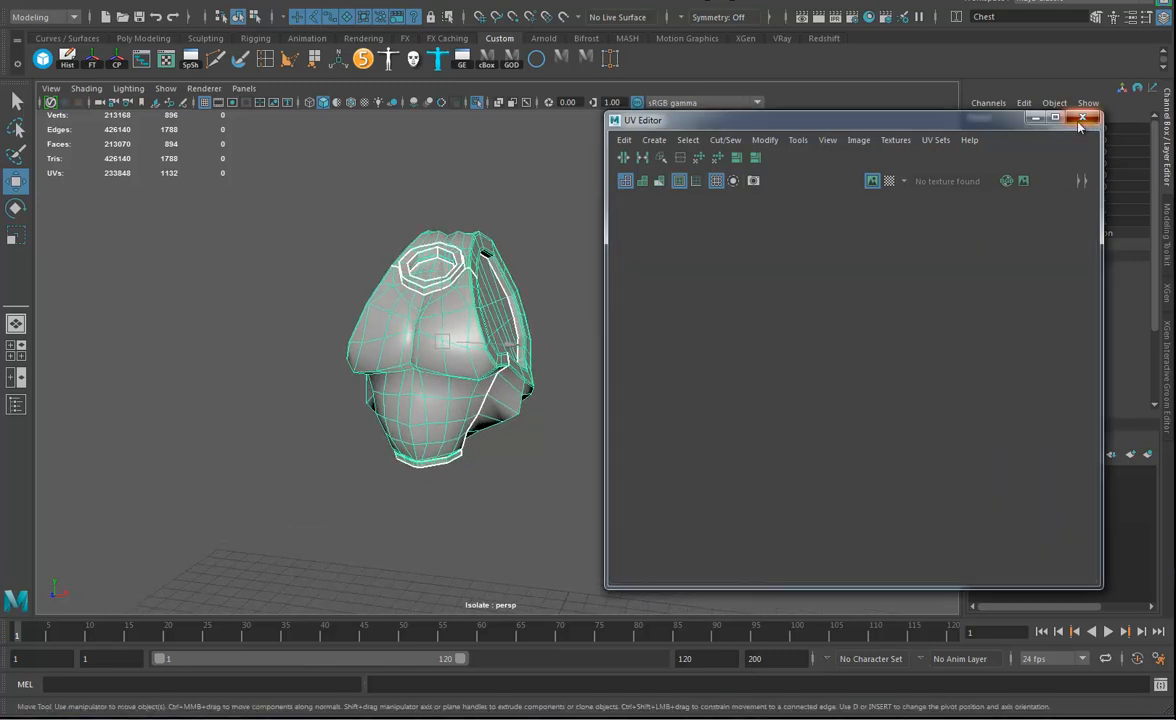
# Delete the chest's non-deformer history while keeping its skin cluster.
pyautogui.scroll(-3, 1030, 325)
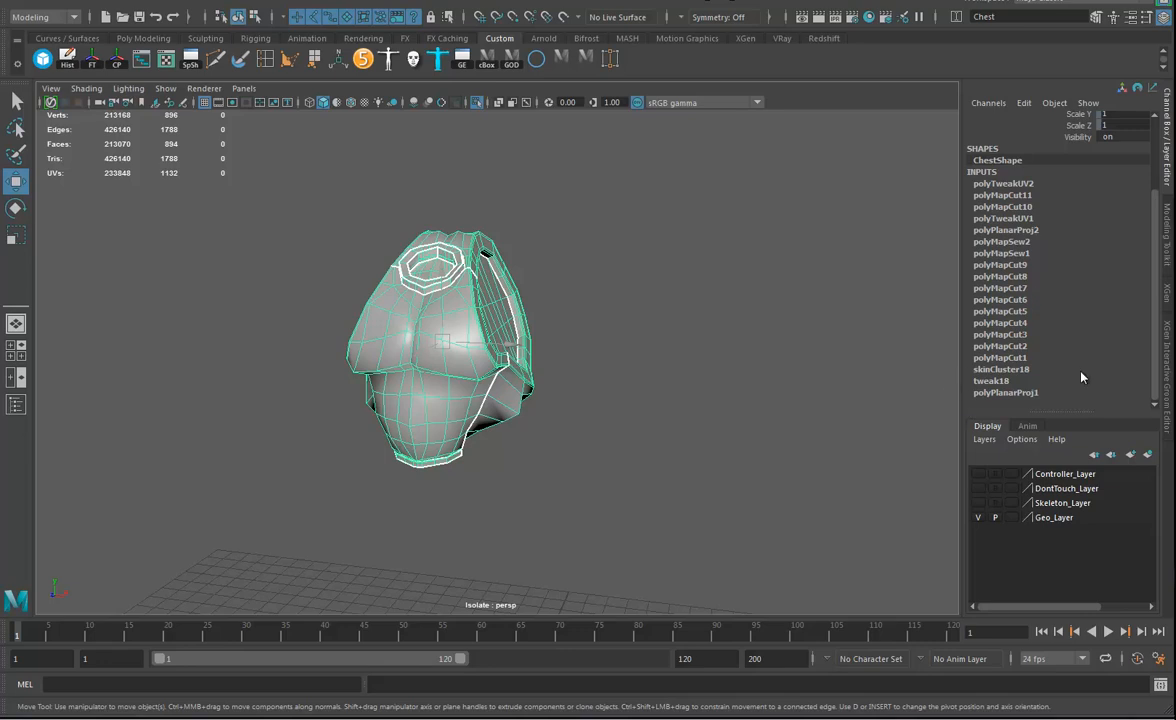
pyautogui.keyDown('alt'); pyautogui.moveTo(517, 365); pyautogui.dragTo(507, 368); pyautogui.keyUp('alt')
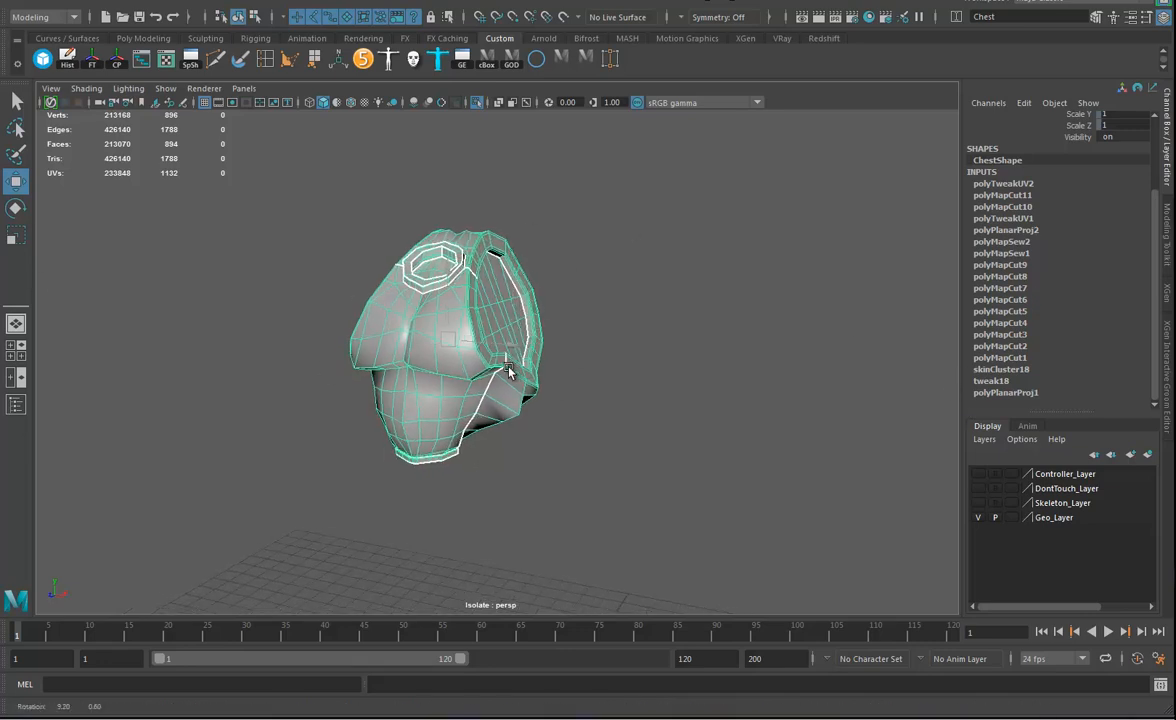
pyautogui.click(44, 3)
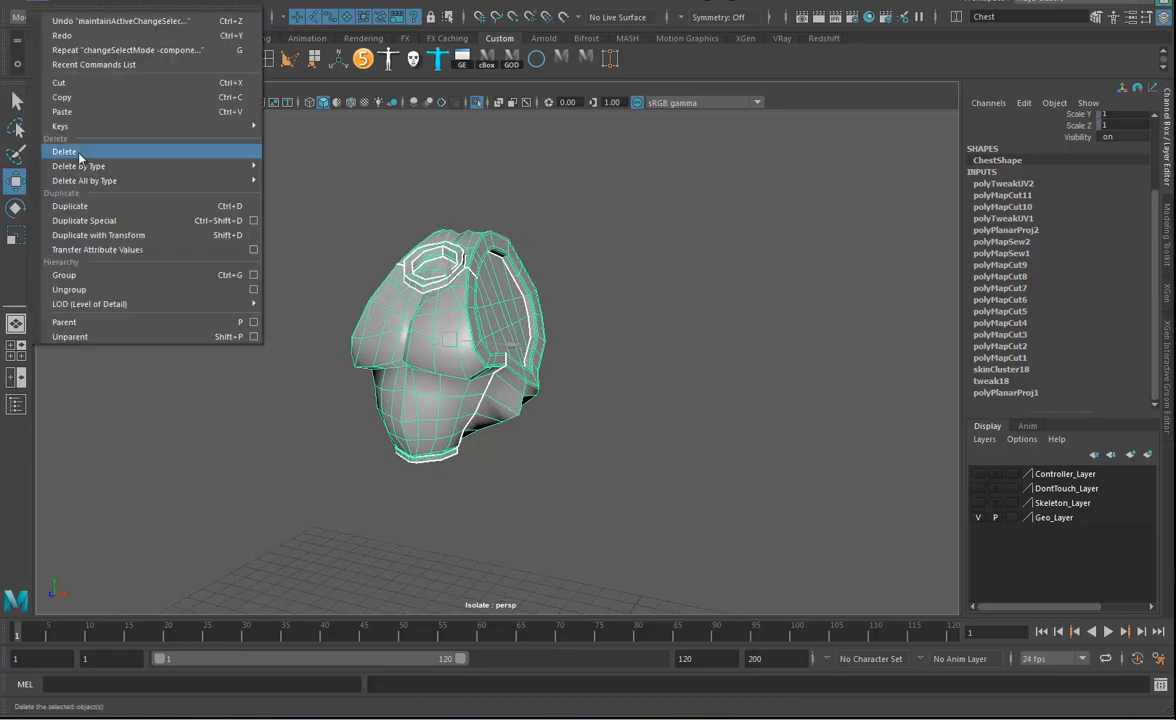
pyautogui.moveTo(85, 168)
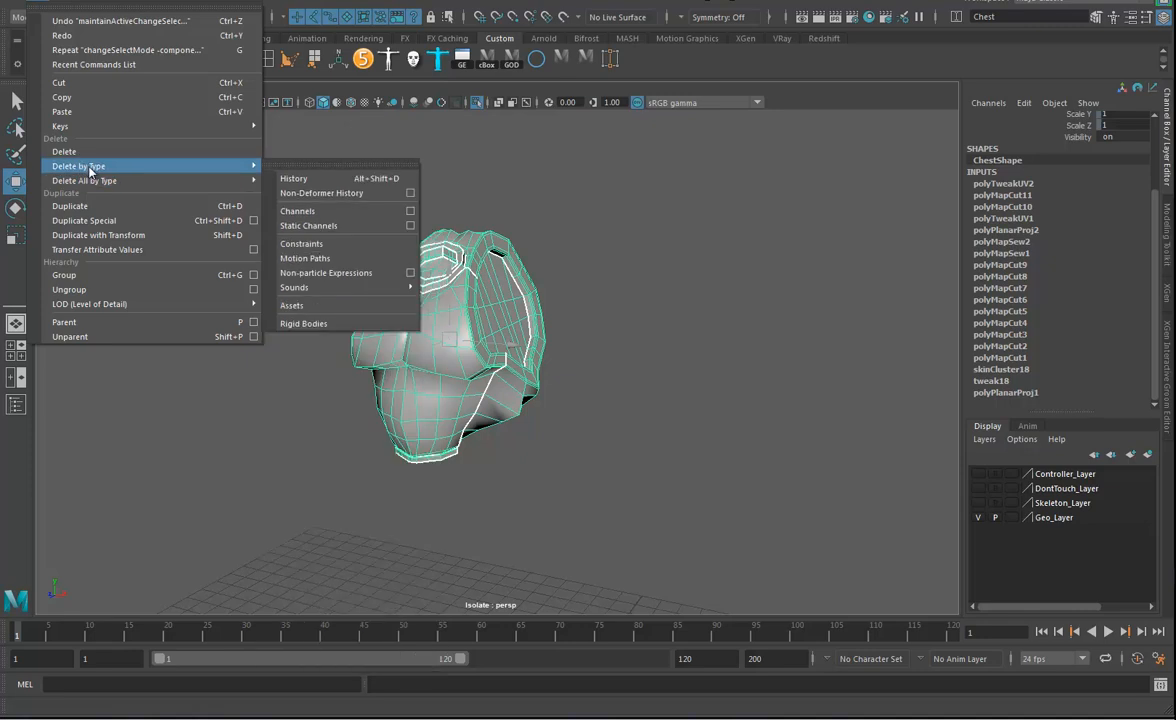
pyautogui.click(337, 196)
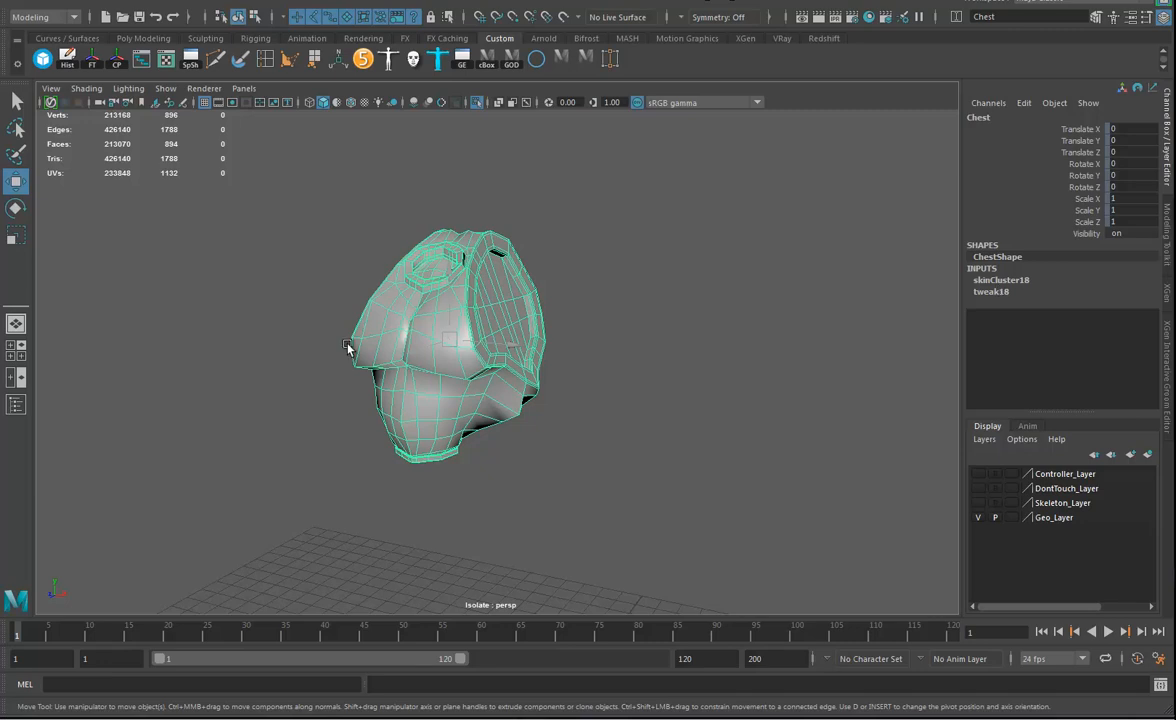
pyautogui.keyDown('alt'); pyautogui.moveTo(604, 357); pyautogui.dragTo(594, 361); pyautogui.keyUp('alt')
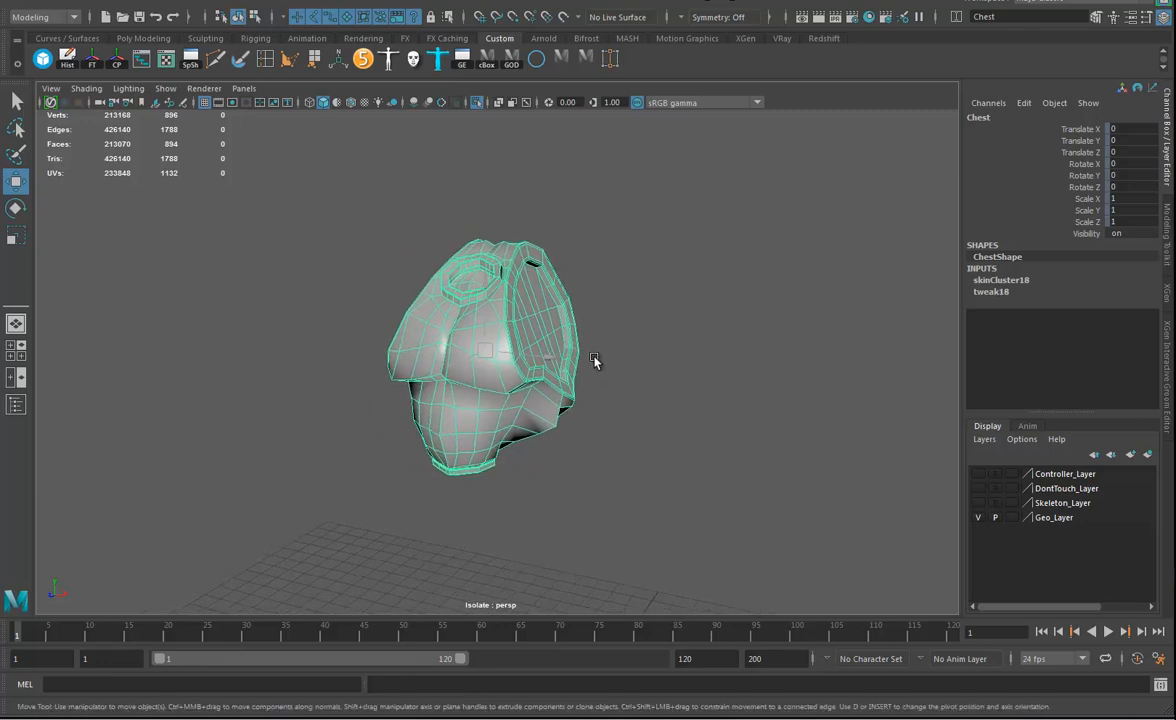
# Bring back the whole robot, select the left shoulder pad and isolate it, framed to show its inner side.
pyautogui.click(478, 102)
pyautogui.keyDown('alt'); pyautogui.moveTo(500, 312); pyautogui.dragTo(655, 378); pyautogui.keyUp('alt')
pyautogui.click(610, 318)
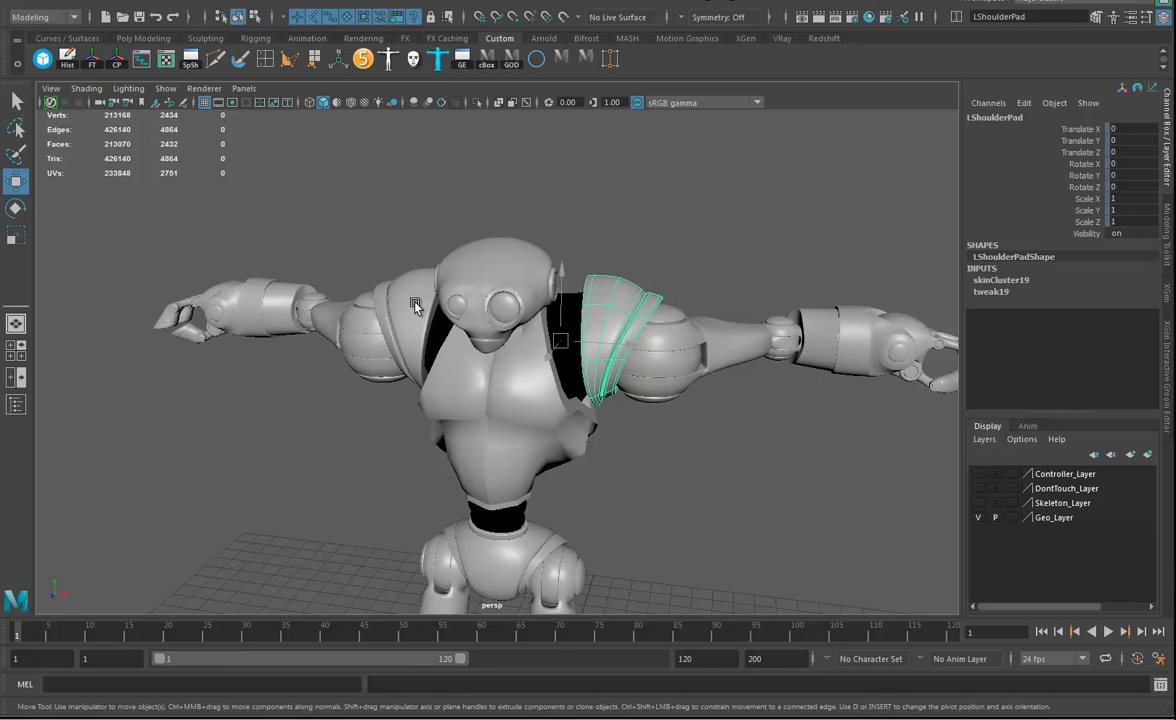
pyautogui.keyDown('alt'); pyautogui.moveTo(416, 307); pyautogui.dragTo(380, 300); pyautogui.keyUp('alt')
pyautogui.click(476, 103)
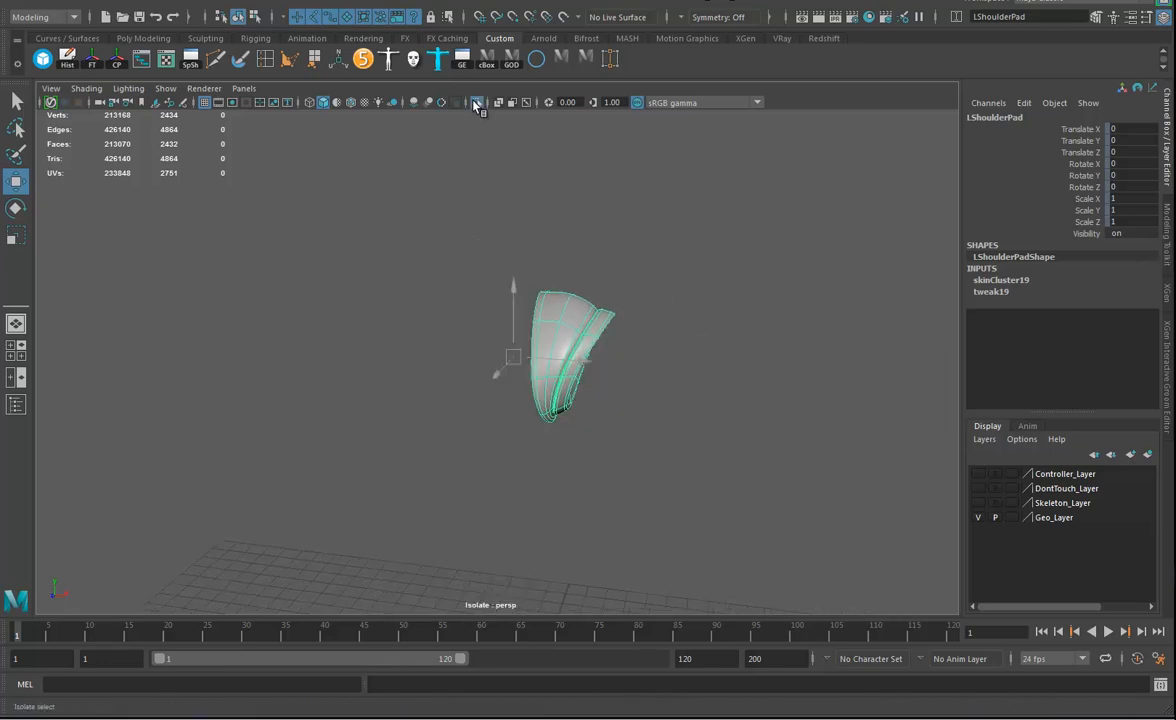
pyautogui.press('f')
pyautogui.keyDown('alt'); pyautogui.moveTo(845, 410); pyautogui.dragTo(608, 38); pyautogui.keyUp('alt')
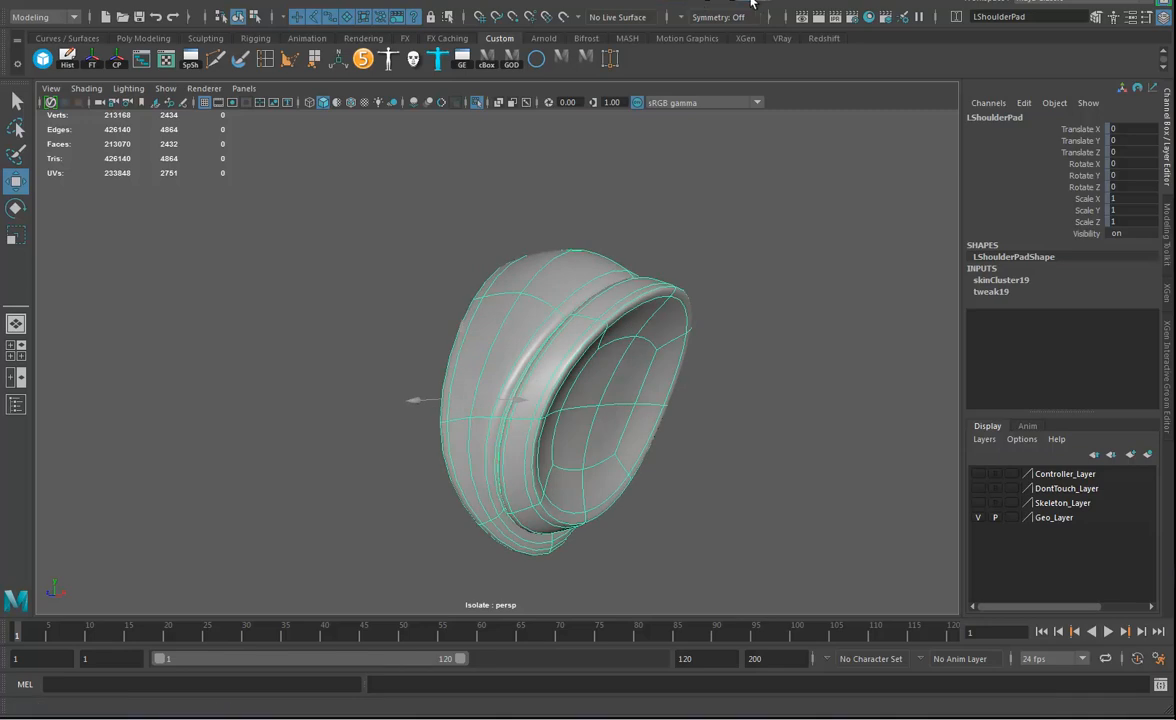
# Start the Auto Unwrap UVs Tool on the shoulder pad with Unfold 3D shell creation and Proportional Scale (pack) layout.
pyautogui.click(700, 4)
pyautogui.moveTo(752, 112)
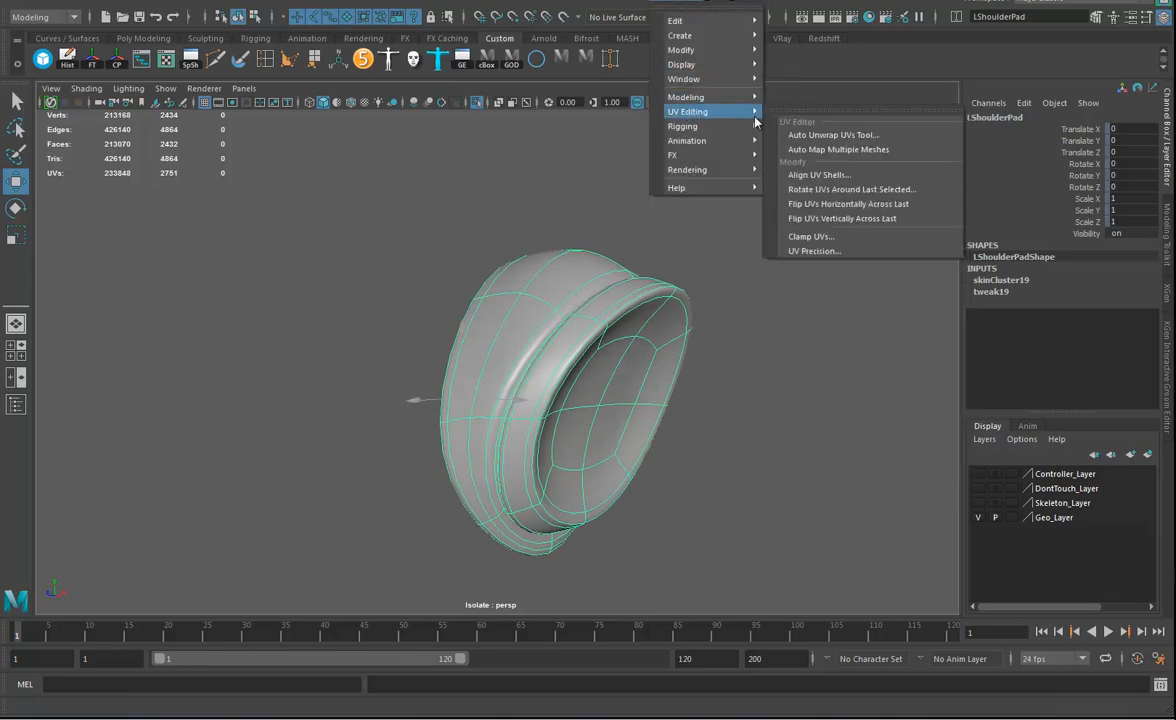
pyautogui.click(845, 139)
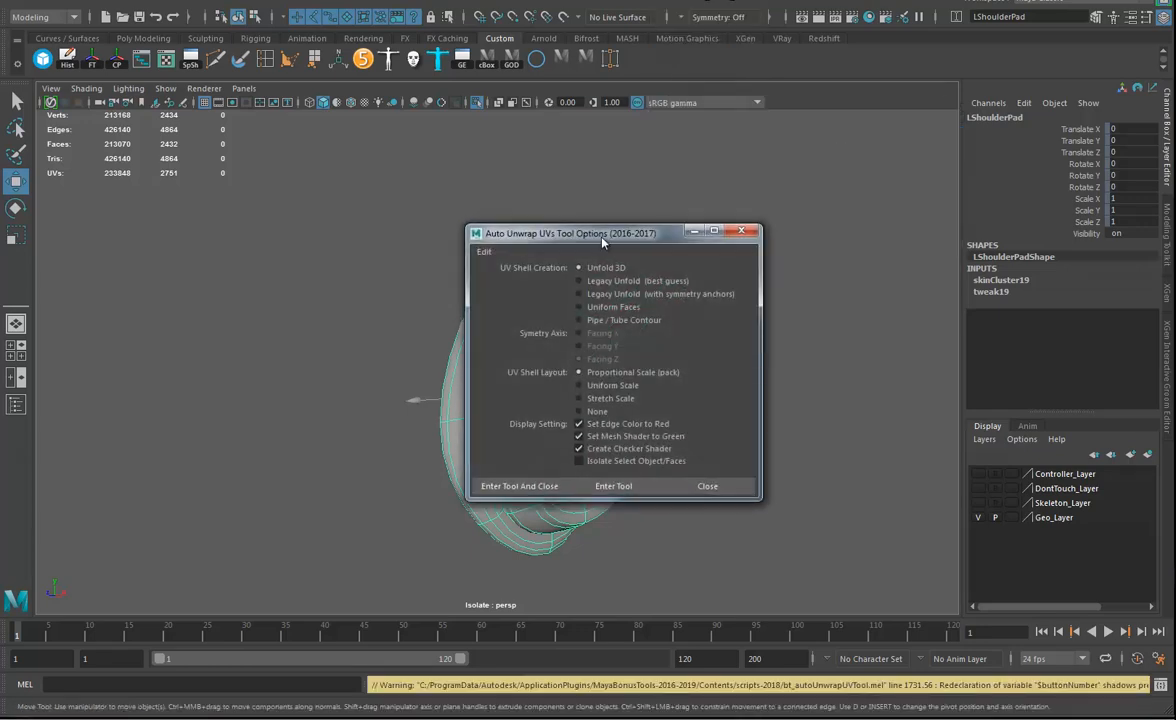
pyautogui.moveTo(855, 166); pyautogui.dragTo(855, 166)
pyautogui.moveTo(537, 320)
pyautogui.keyDown('alt'); pyautogui.mouseDown()
pyautogui.moveTo(530, 333)
pyautogui.moveTo(541, 338)
pyautogui.mouseUp(); pyautogui.keyUp('alt')
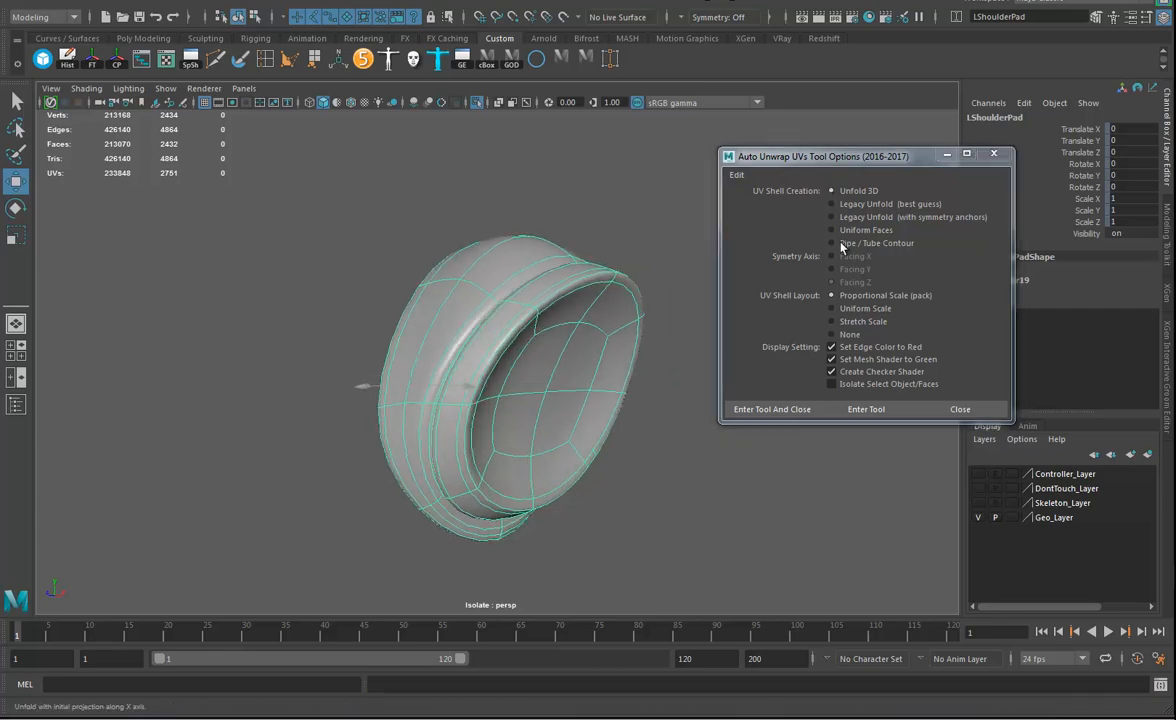
pyautogui.click(776, 410)
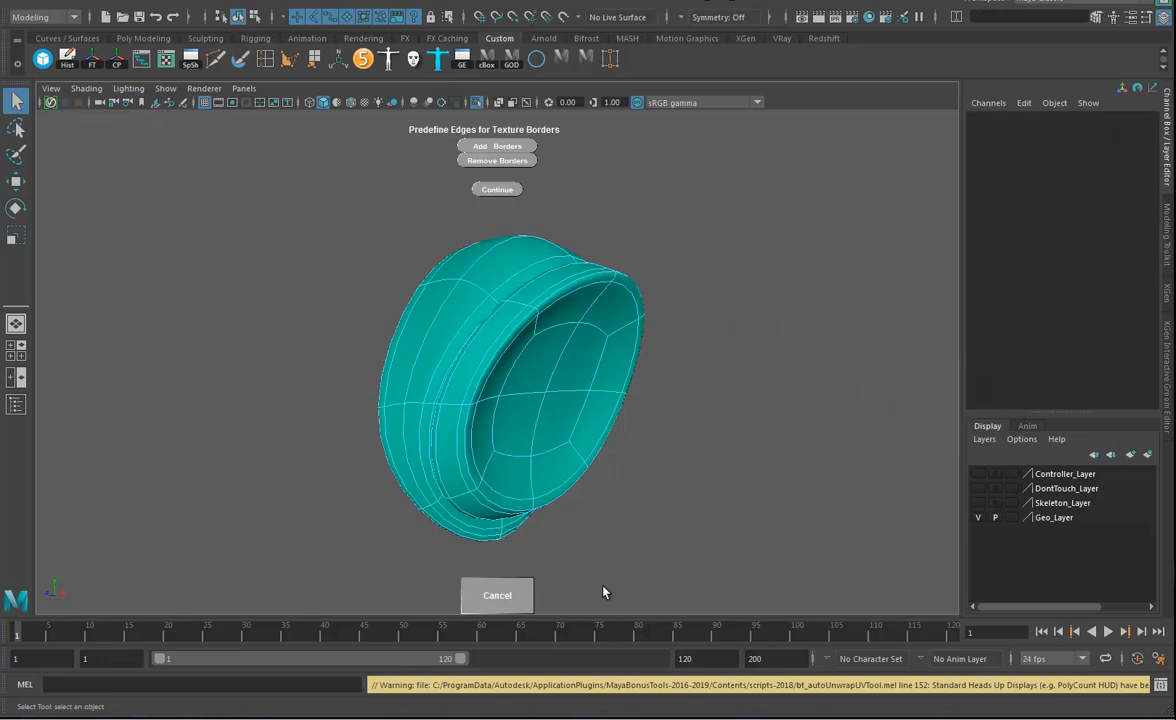
pyautogui.keyDown('alt'); pyautogui.moveTo(679, 325); pyautogui.dragTo(676, 338); pyautogui.keyUp('alt')
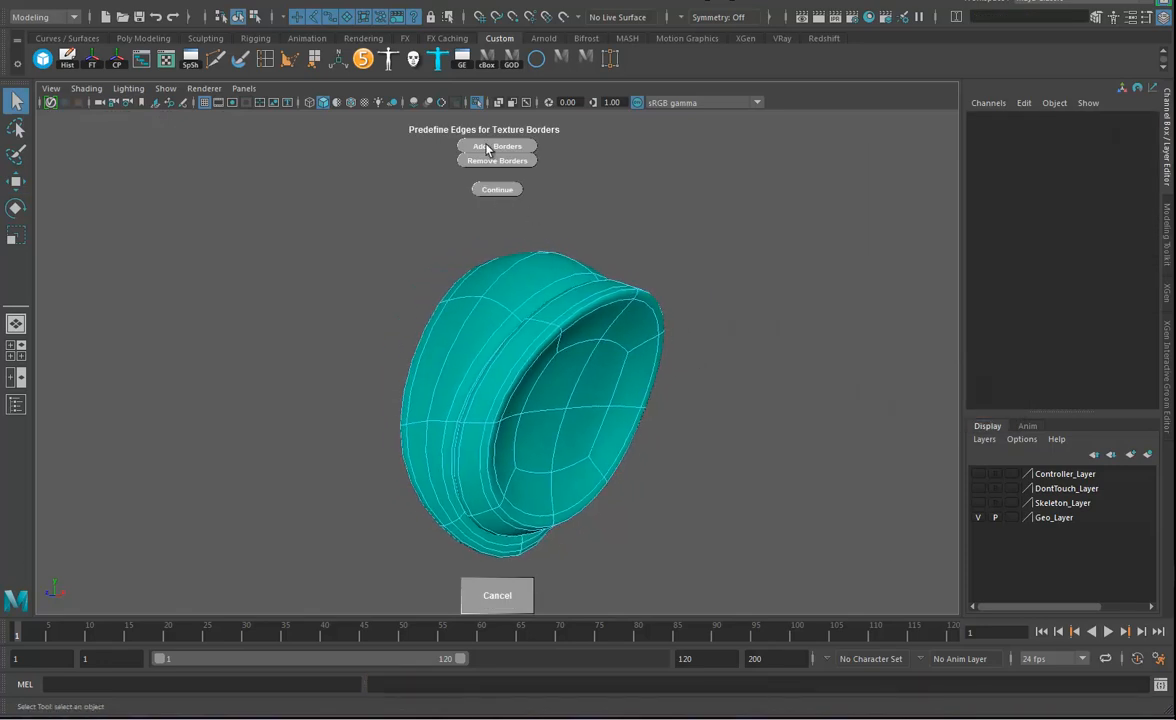
# Add texture borders along the edge loops around the shoulder pad's front and back rims.
pyautogui.keyDown('alt'); pyautogui.moveTo(607, 411); pyautogui.dragTo(538, 331); pyautogui.keyUp('alt')
pyautogui.moveTo(533, 318); pyautogui.dragTo(561, 306, button='right')
pyautogui.click(561, 306)
pyautogui.keyDown('alt'); pyautogui.moveTo(493, 367); pyautogui.dragTo(448, 314); pyautogui.keyUp('alt')
pyautogui.doubleClick(471, 284)
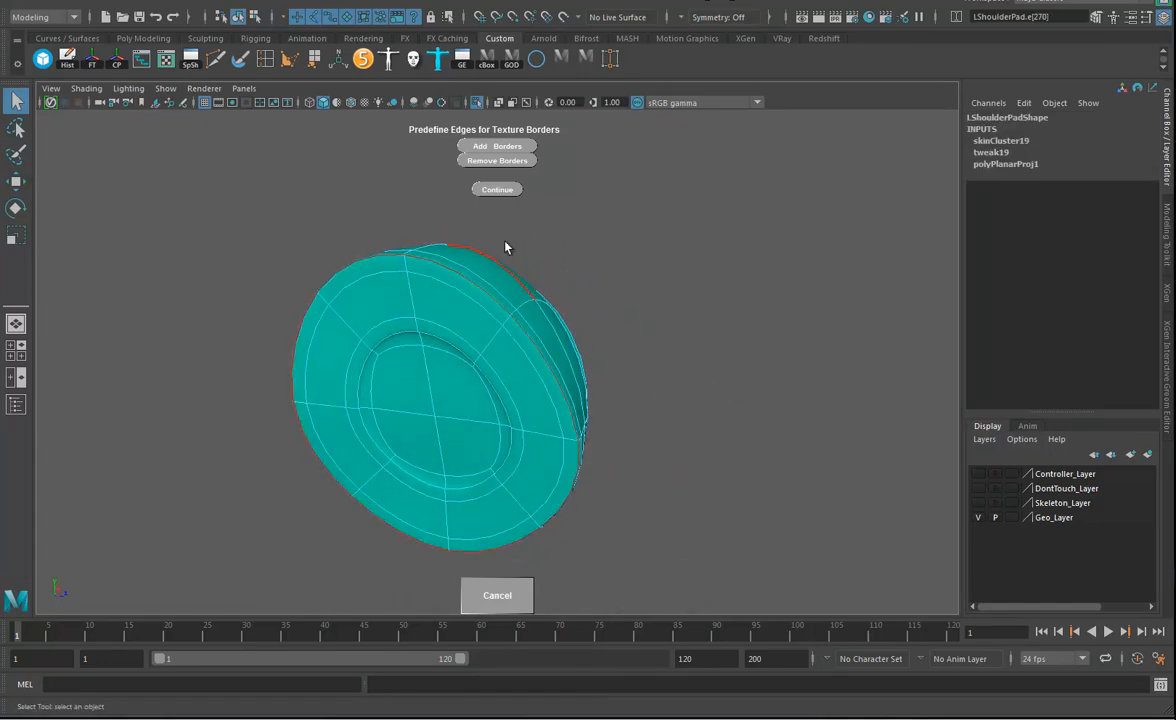
pyautogui.keyDown('alt'); pyautogui.moveTo(636, 265); pyautogui.dragTo(532, 208); pyautogui.keyUp('alt')
pyautogui.click(505, 147)
# Add a texture border across the underside of the shoulder pad's outer band, joining the two rim borders.
pyautogui.keyDown('alt'); pyautogui.moveTo(698, 533); pyautogui.dragTo(579, 385); pyautogui.keyUp('alt')
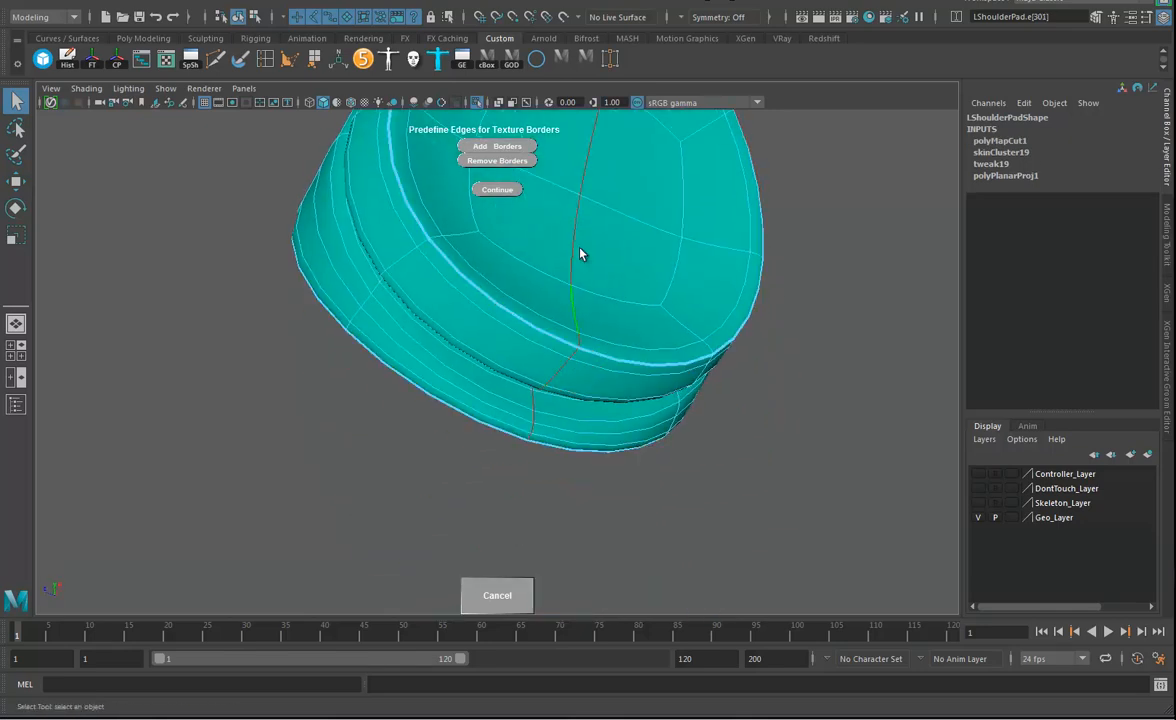
pyautogui.doubleClick(575, 356)
pyautogui.keyDown('shift'); pyautogui.click(531, 438); pyautogui.keyUp('shift')
pyautogui.click(492, 147)
# Check the shoulder pad's borders from several sides and continue the automatic unwrap with them.
pyautogui.keyDown('alt'); pyautogui.moveTo(490, 158); pyautogui.dragTo(637, 293); pyautogui.keyUp('alt')
pyautogui.keyDown('alt'); pyautogui.moveTo(634, 339); pyautogui.dragTo(484, 290); pyautogui.keyUp('alt')
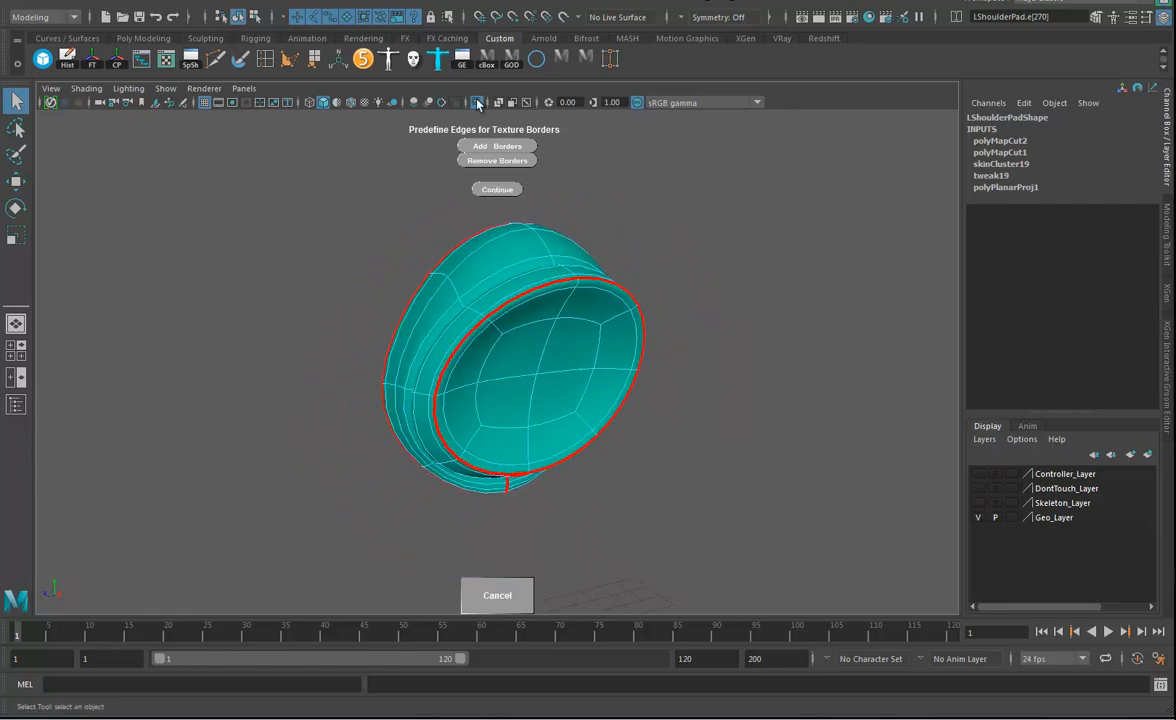
pyautogui.click(492, 191)
pyautogui.moveTo(738, 417)
pyautogui.keyDown('alt'); pyautogui.mouseDown()
pyautogui.moveTo(709, 399)
pyautogui.moveTo(727, 406)
pyautogui.mouseUp(); pyautogui.keyUp('alt')
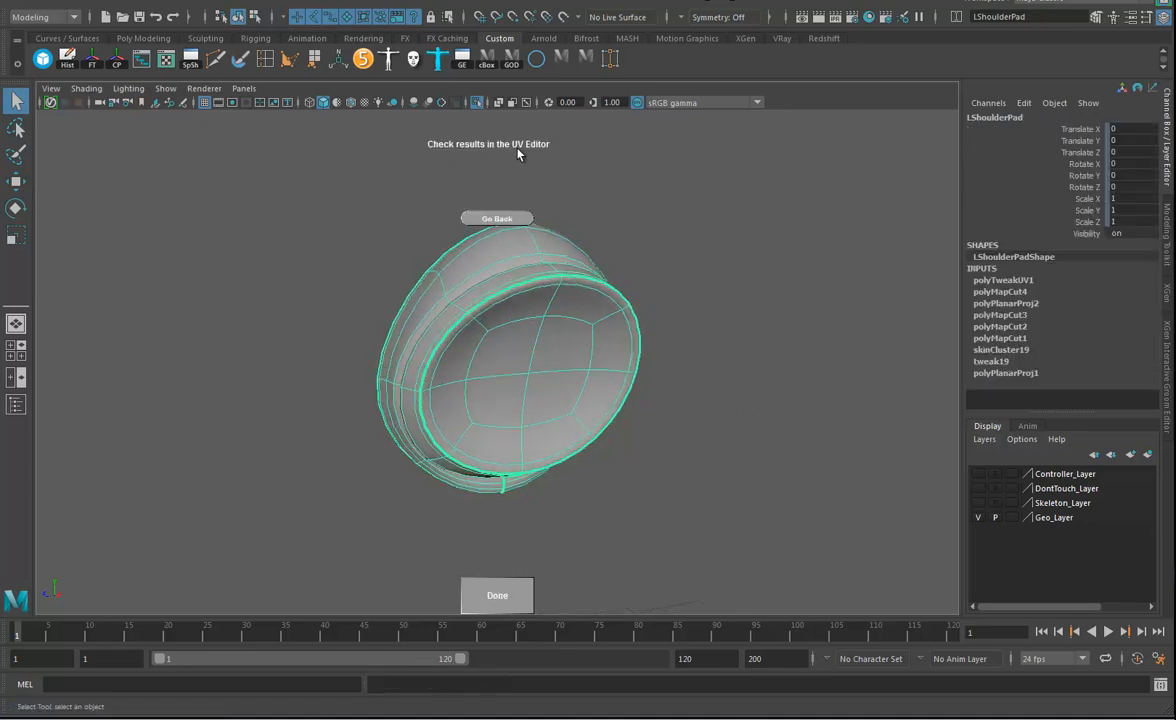
# Open the UV Editor with its background image dimmed, check the shoulder pad's shells and finish the unwrap tool.
pyautogui.click(166, 60)
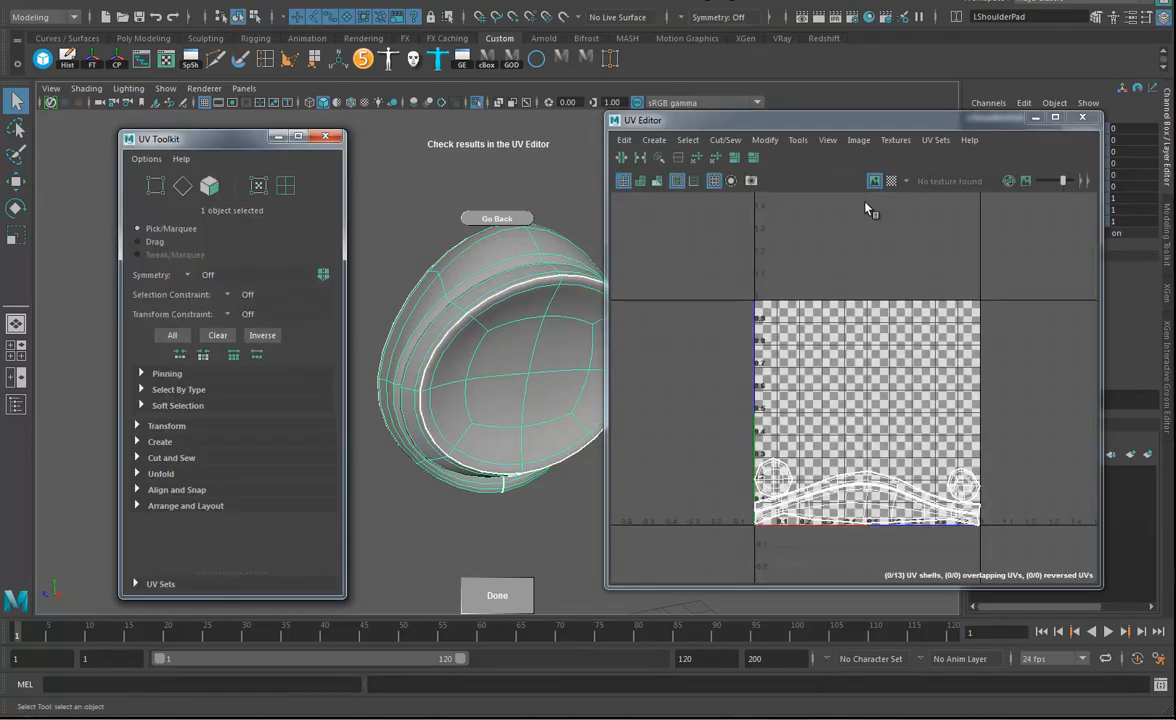
pyautogui.click(1025, 181)
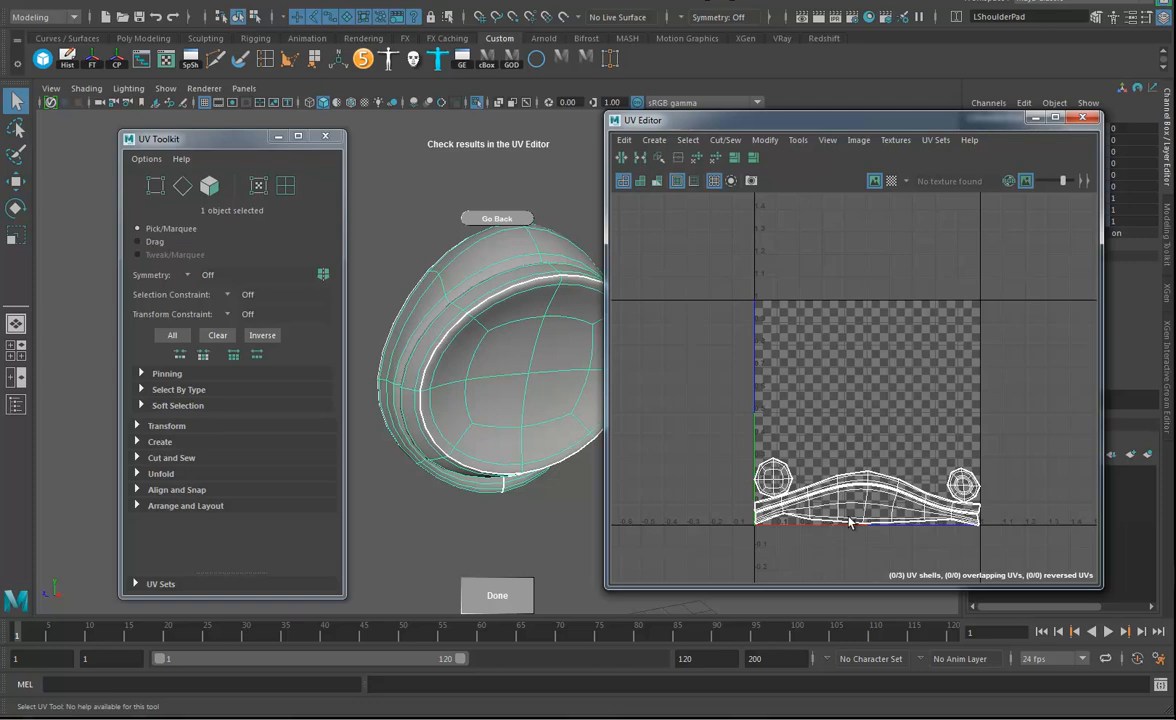
pyautogui.keyDown('alt'); pyautogui.moveTo(497, 437); pyautogui.dragTo(480, 415); pyautogui.keyUp('alt')
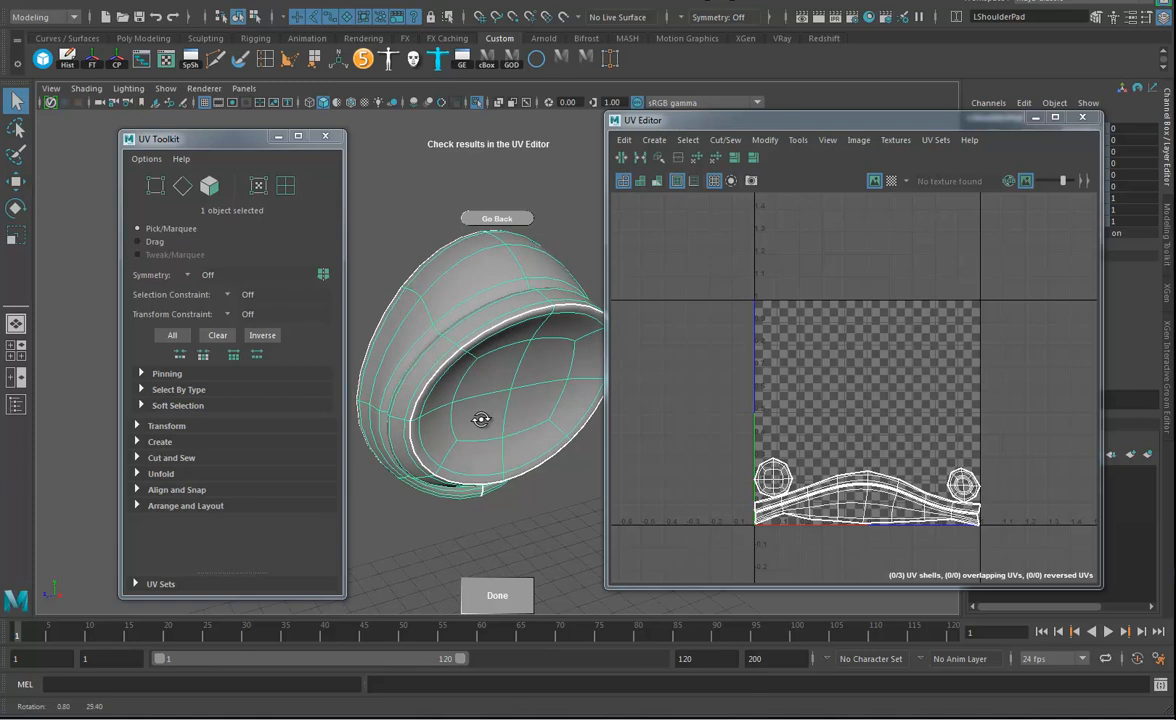
pyautogui.click(492, 594)
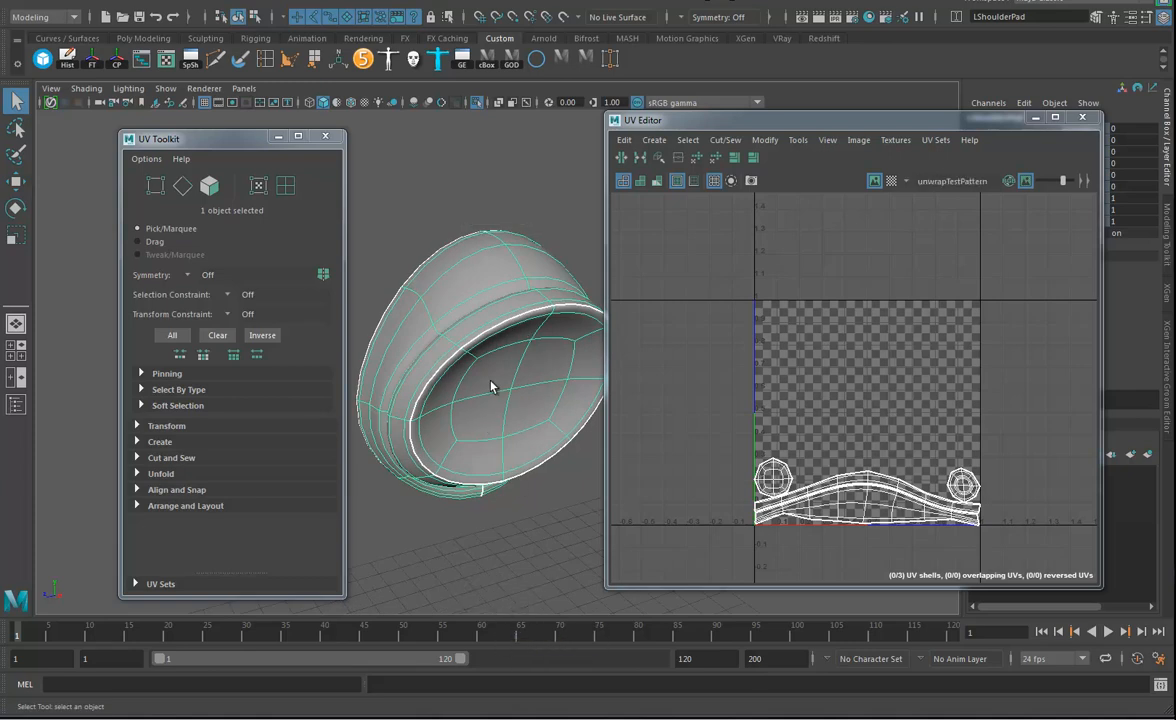
# Display textures in the viewport to inspect the checker pattern on the shoulder pad, and close the UV Toolkit.
pyautogui.press('6')
pyautogui.keyDown('alt'); pyautogui.moveTo(531, 425); pyautogui.dragTo(509, 402); pyautogui.keyUp('alt')
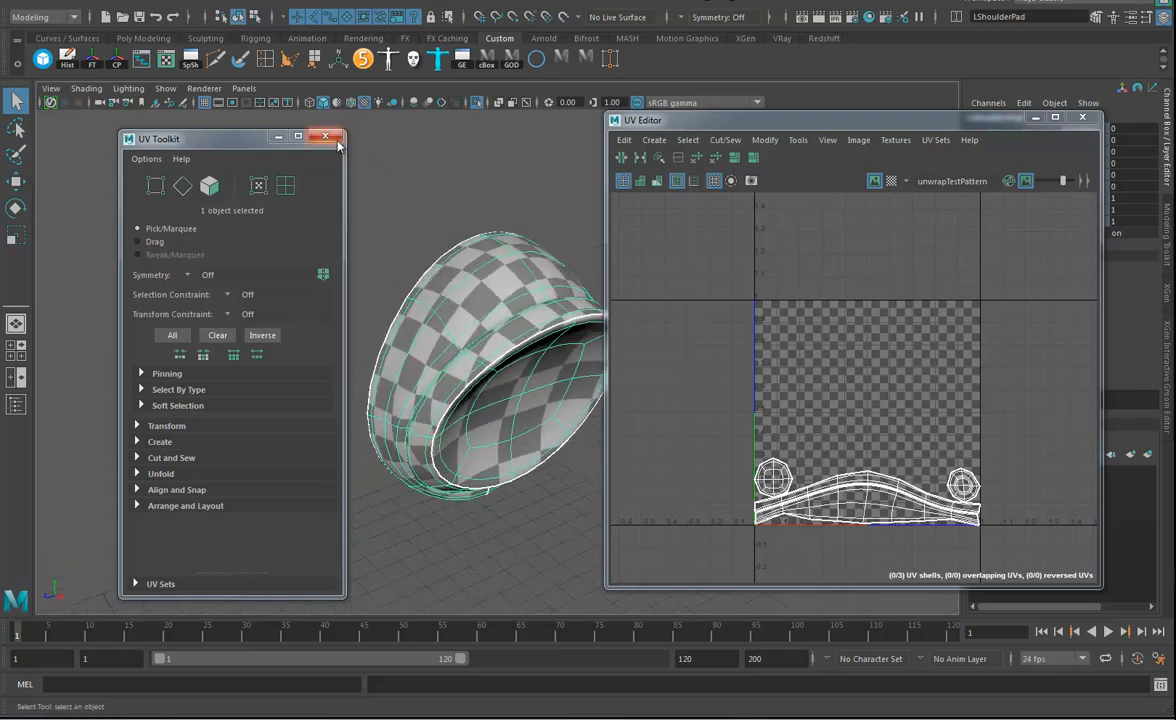
pyautogui.keyDown('alt'); pyautogui.moveTo(459, 287); pyautogui.dragTo(405, 233); pyautogui.keyUp('alt')
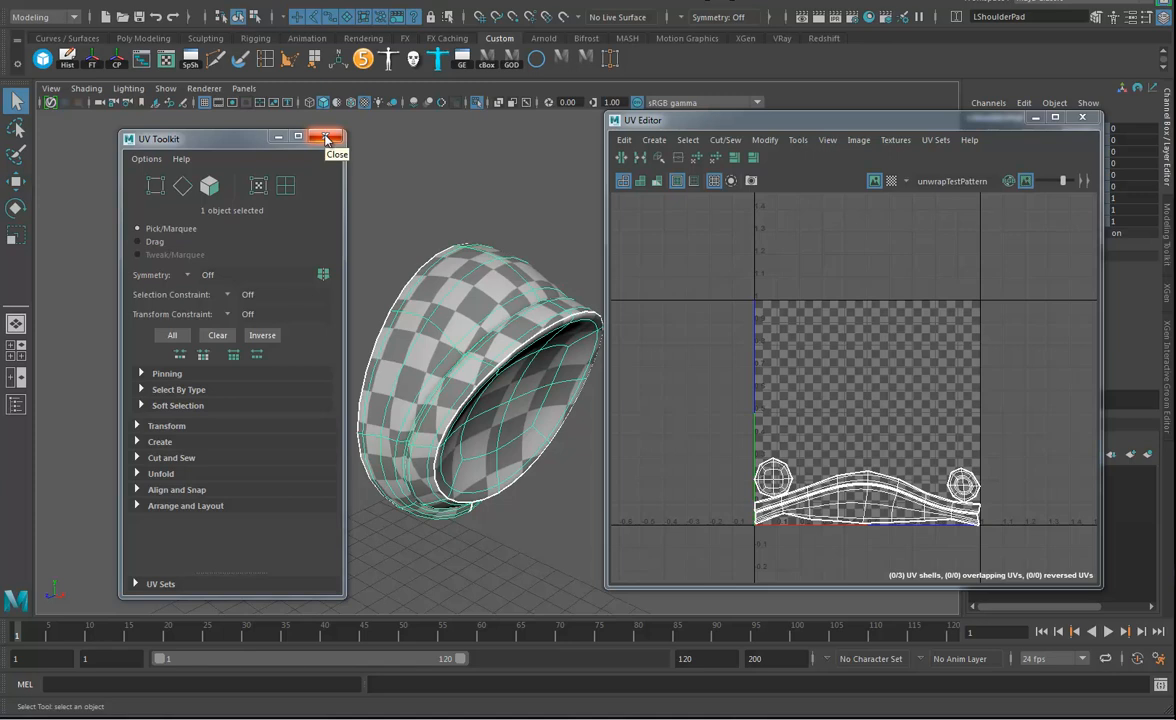
pyautogui.click(325, 138)
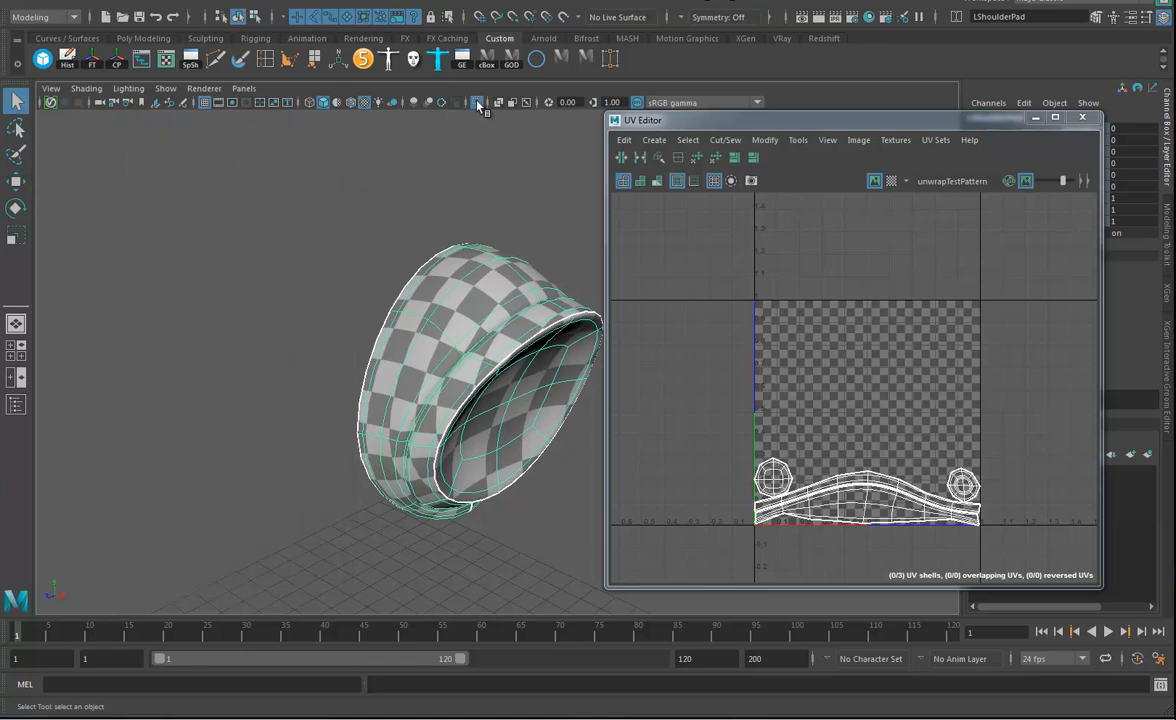
# Show the whole robot again, select the left clavicle and start the Auto Unwrap UVs Tool on it with Unfold 3D.
pyautogui.click(477, 104)
pyautogui.keyDown('alt'); pyautogui.moveTo(447, 340); pyautogui.dragTo(366, 299); pyautogui.keyUp('alt')
pyautogui.click(363, 304)
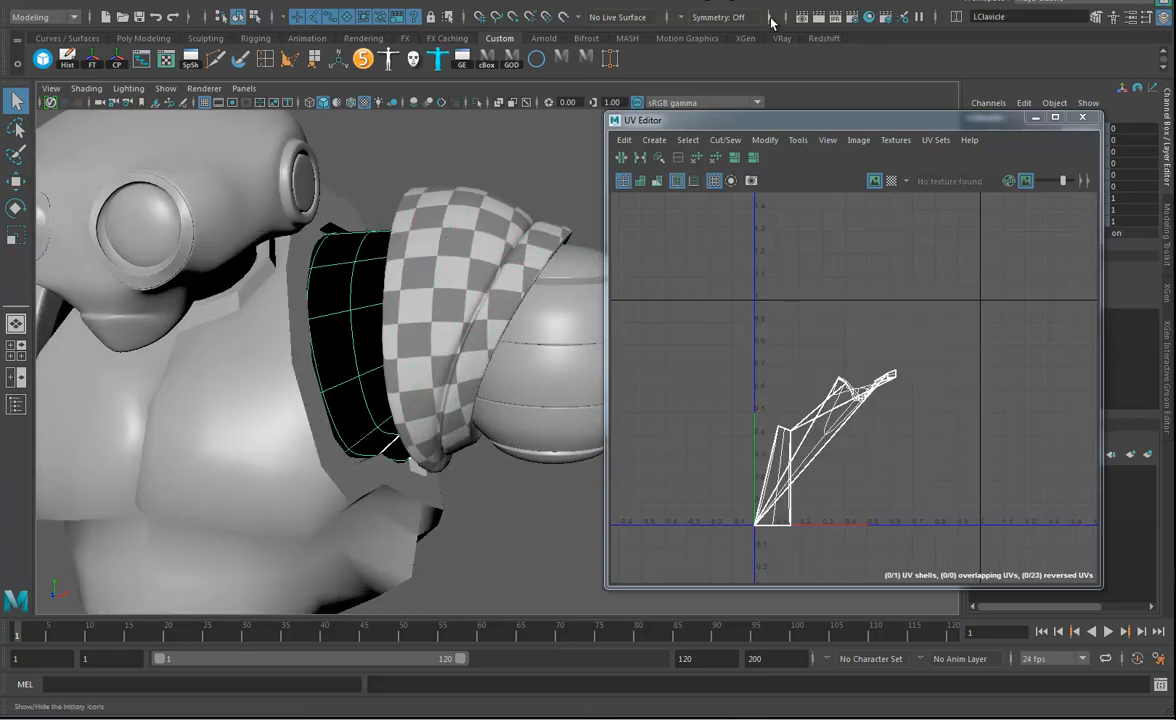
pyautogui.click(666, 2)
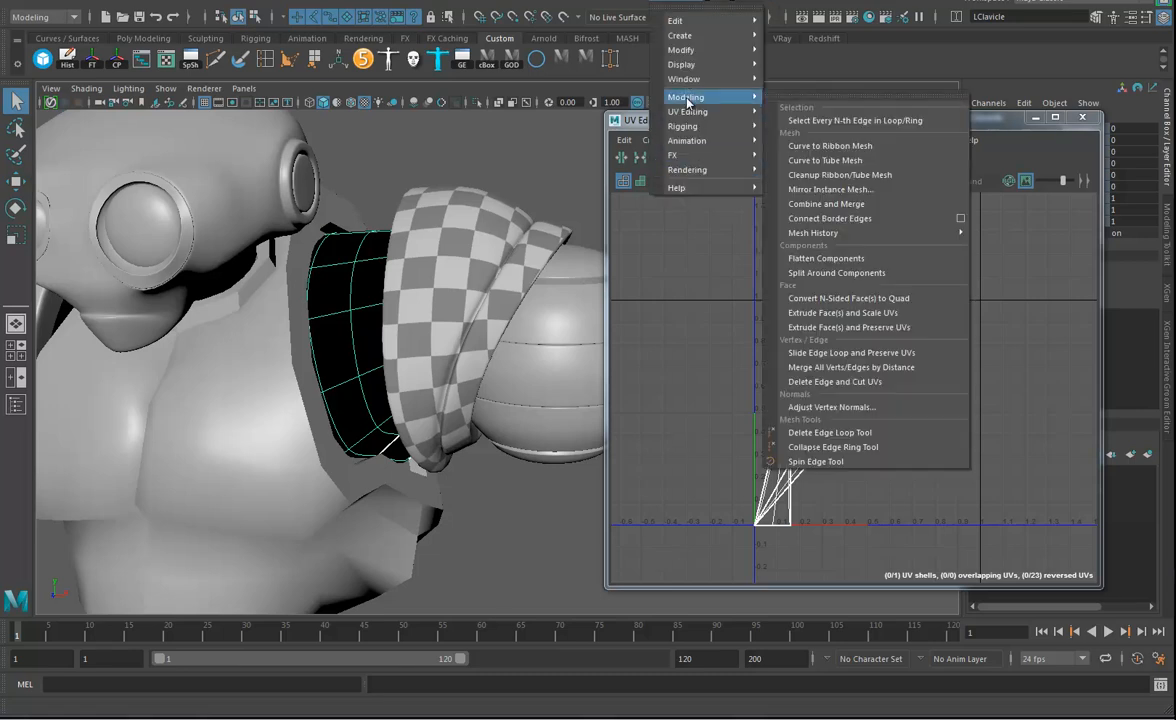
pyautogui.moveTo(706, 116)
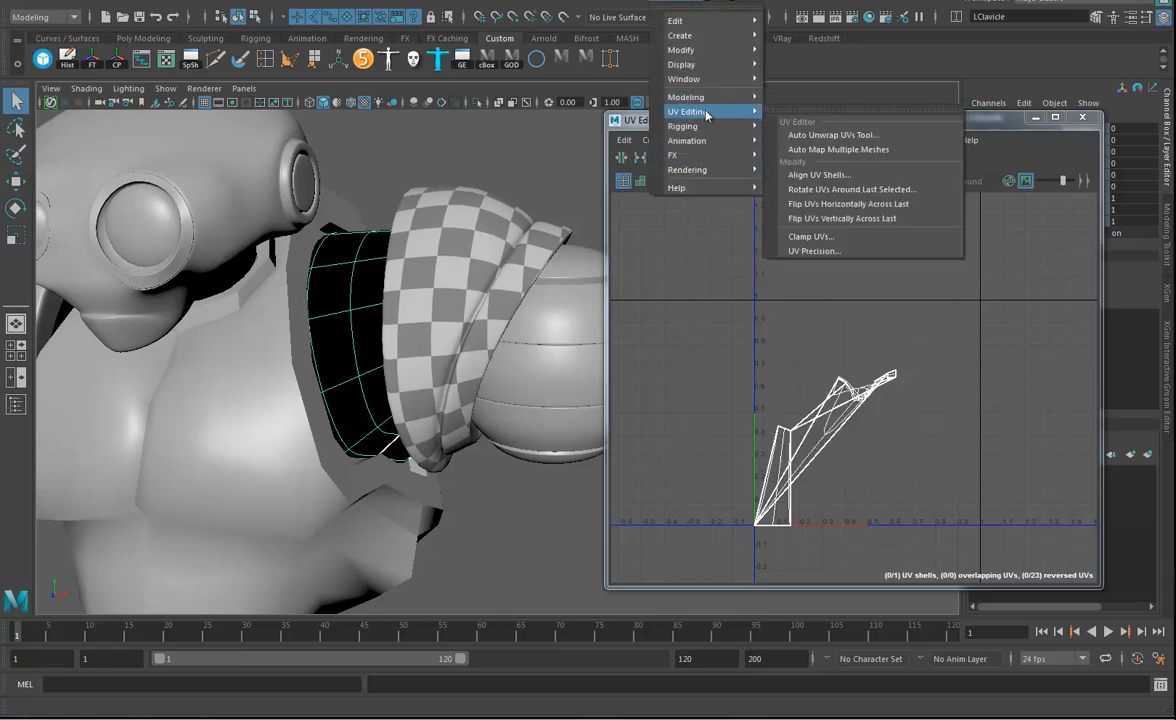
pyautogui.click(829, 136)
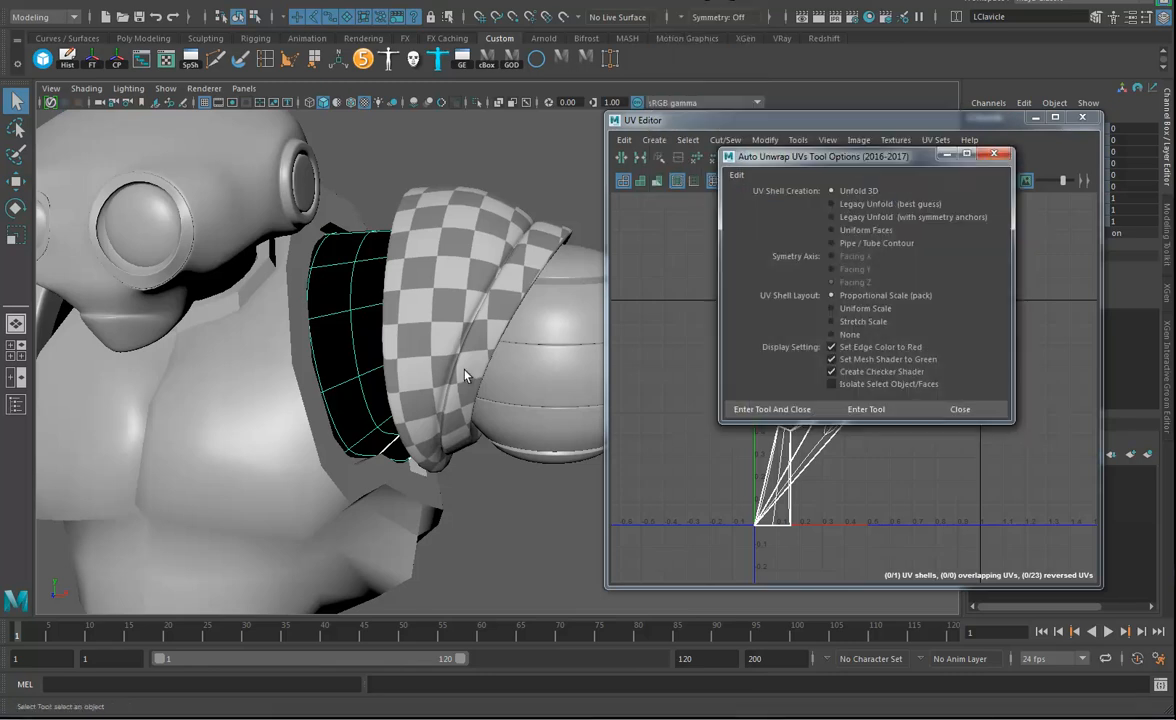
pyautogui.click(769, 410)
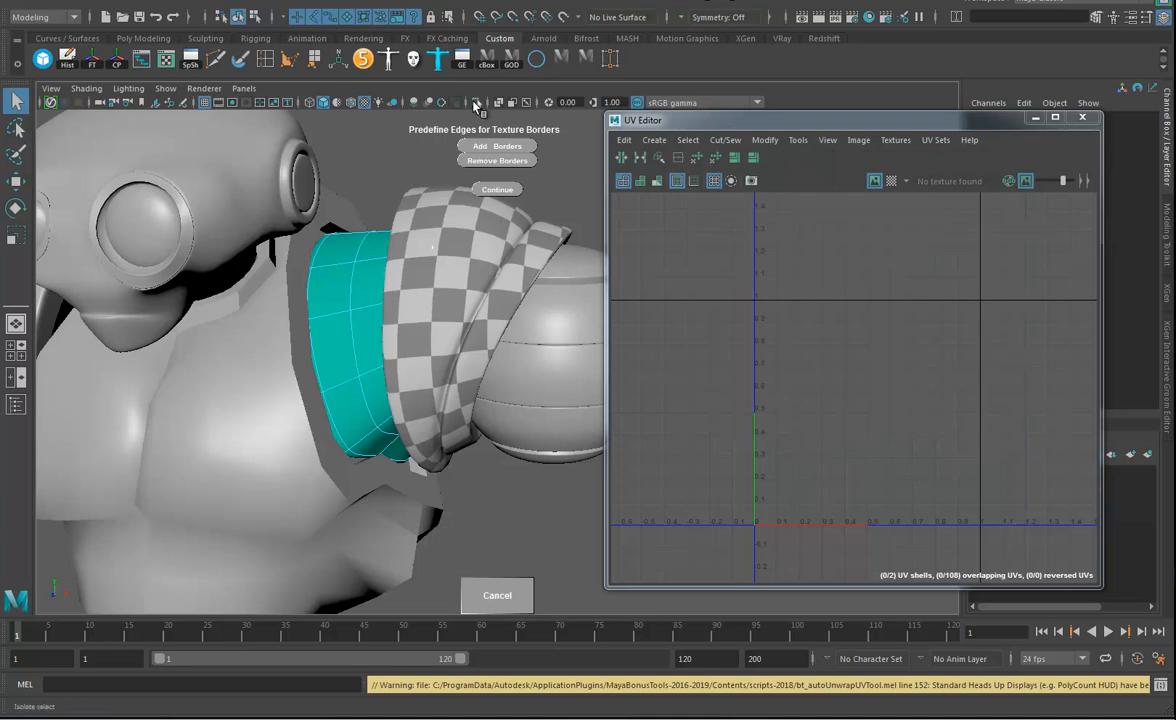
# Isolate the left clavicle in the viewport and turn it to show its end face.
pyautogui.click(476, 103)
pyautogui.click(476, 103)
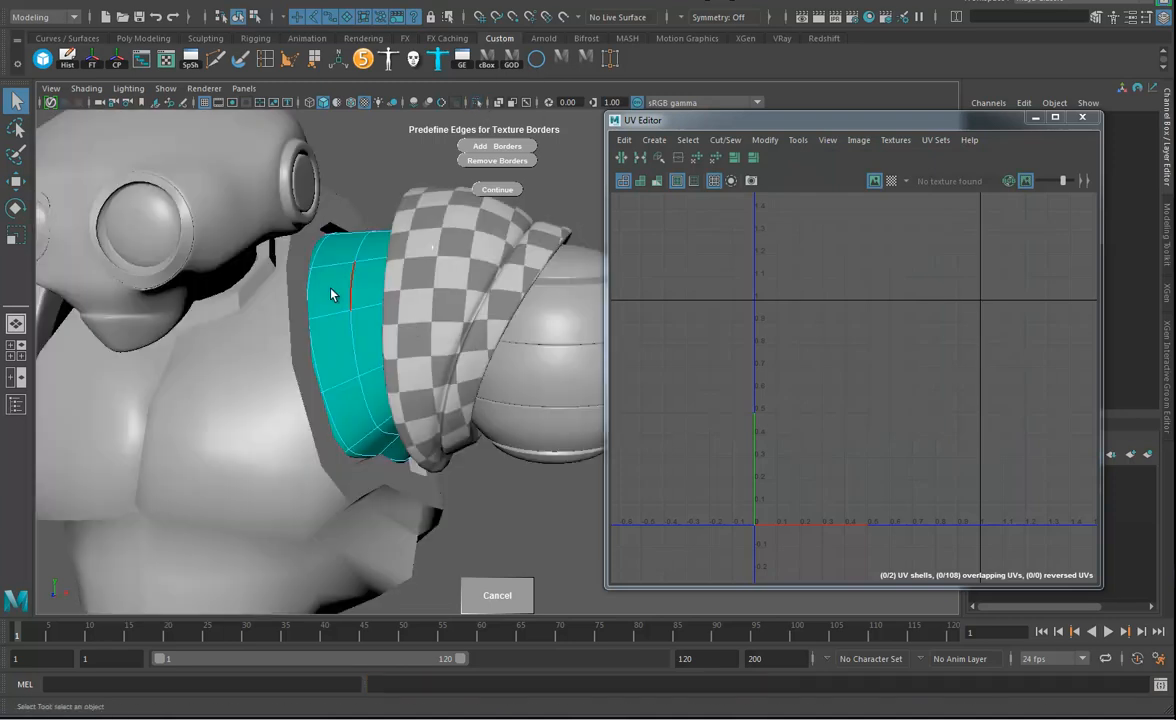
pyautogui.moveTo(343, 269); pyautogui.dragTo(363, 254, button='right')
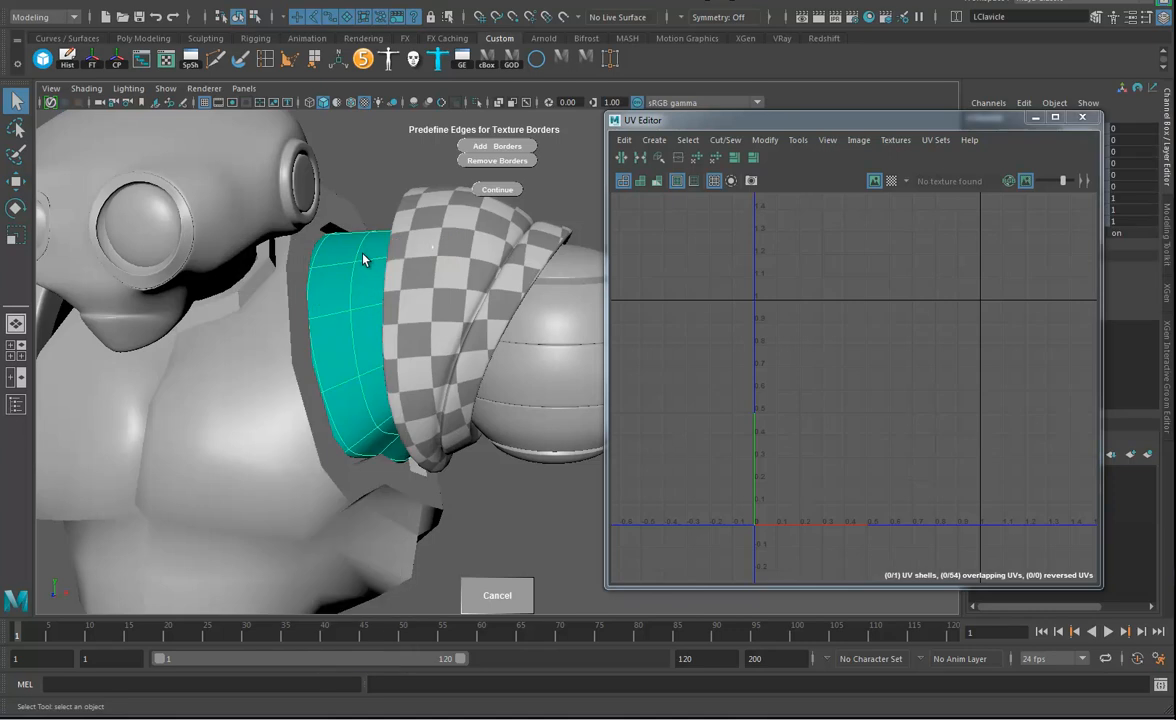
pyautogui.hotkey('ctrl', '1')
pyautogui.keyDown('alt'); pyautogui.moveTo(338, 328); pyautogui.dragTo(386, 300); pyautogui.keyUp('alt')
pyautogui.moveTo(386, 300); pyautogui.dragTo(381, 254, button='right')
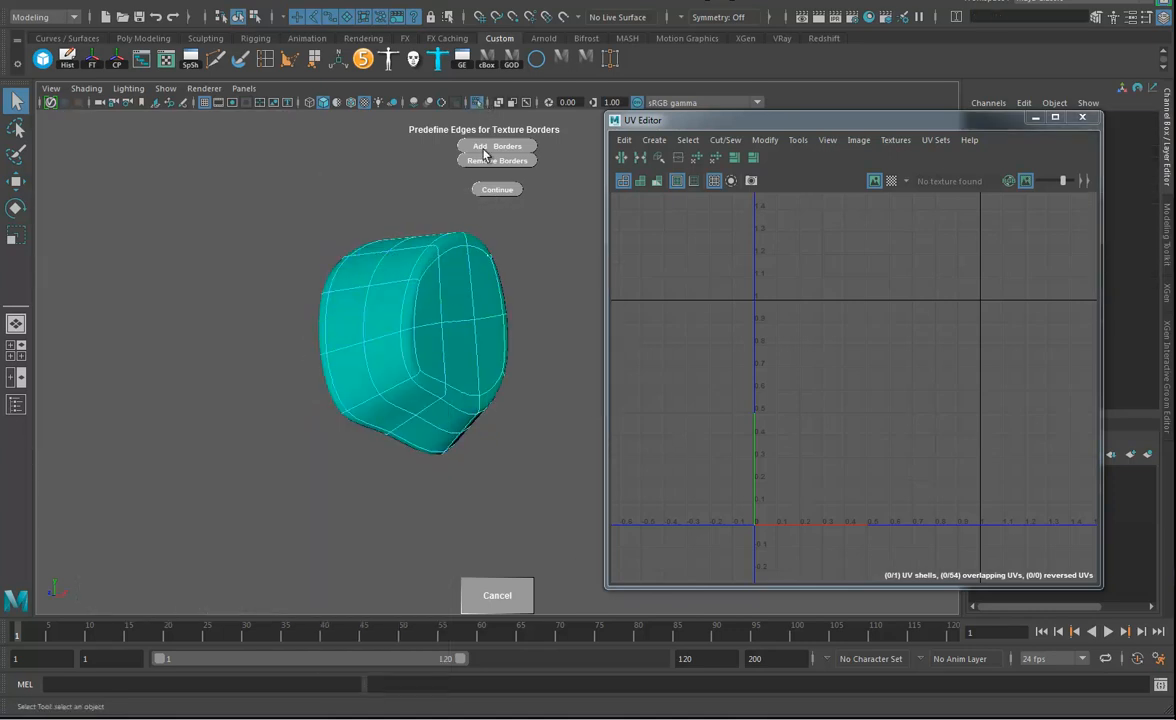
# Select the edge loops around the left clavicle's two end faces and add them as texture borders.
pyautogui.click(458, 397)
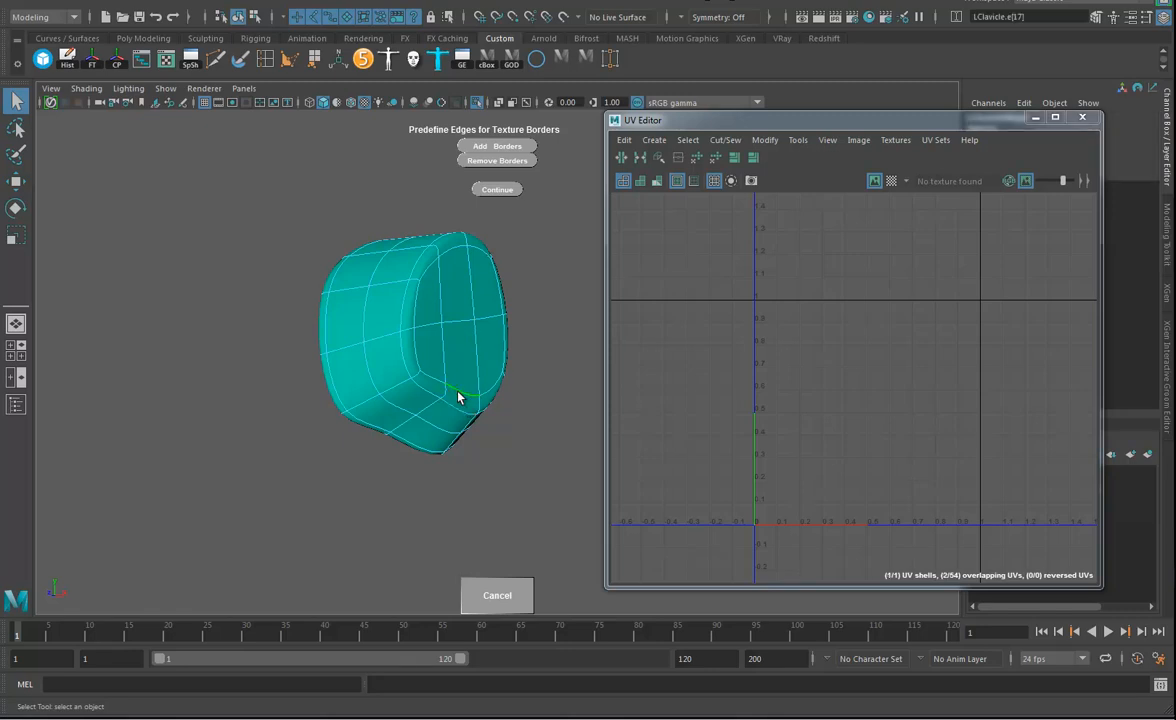
pyautogui.click(420, 350)
pyautogui.keyDown('alt'); pyautogui.moveTo(449, 278); pyautogui.dragTo(522, 278); pyautogui.keyUp('alt')
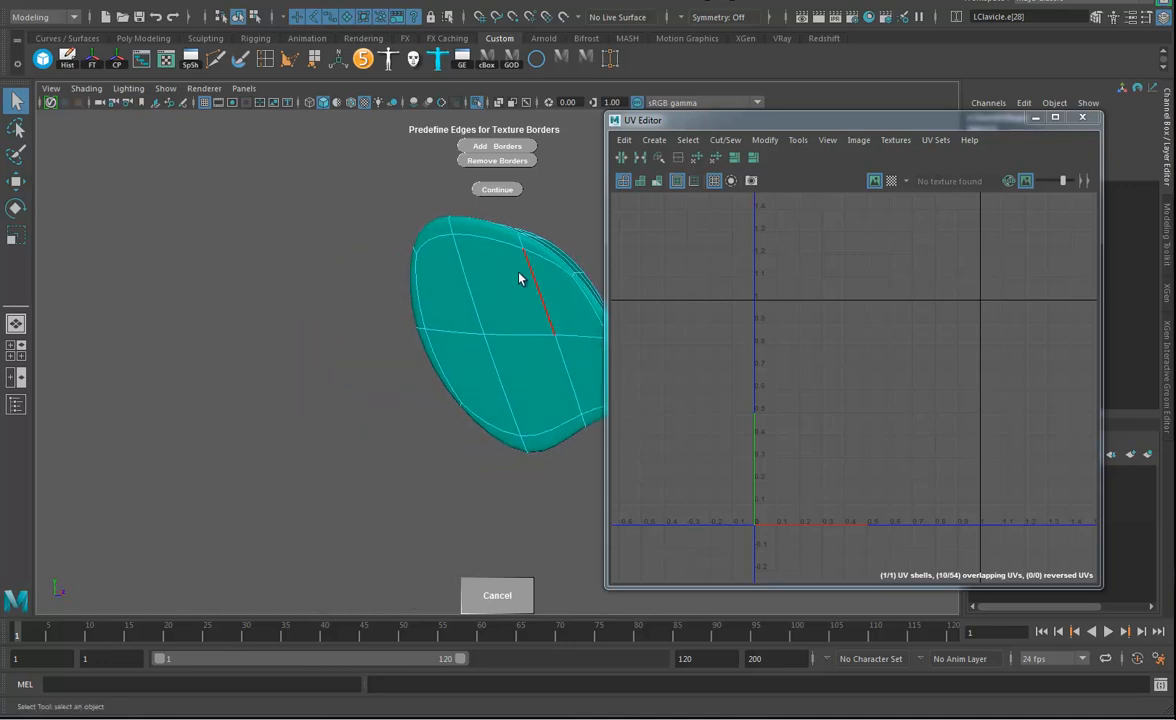
pyautogui.keyDown('shift'); pyautogui.doubleClick(505, 249); pyautogui.keyUp('shift')
pyautogui.keyDown('shift'); pyautogui.doubleClick(422, 311); pyautogui.keyUp('shift')
pyautogui.keyDown('shift'); pyautogui.doubleClick(591, 306); pyautogui.keyUp('shift')
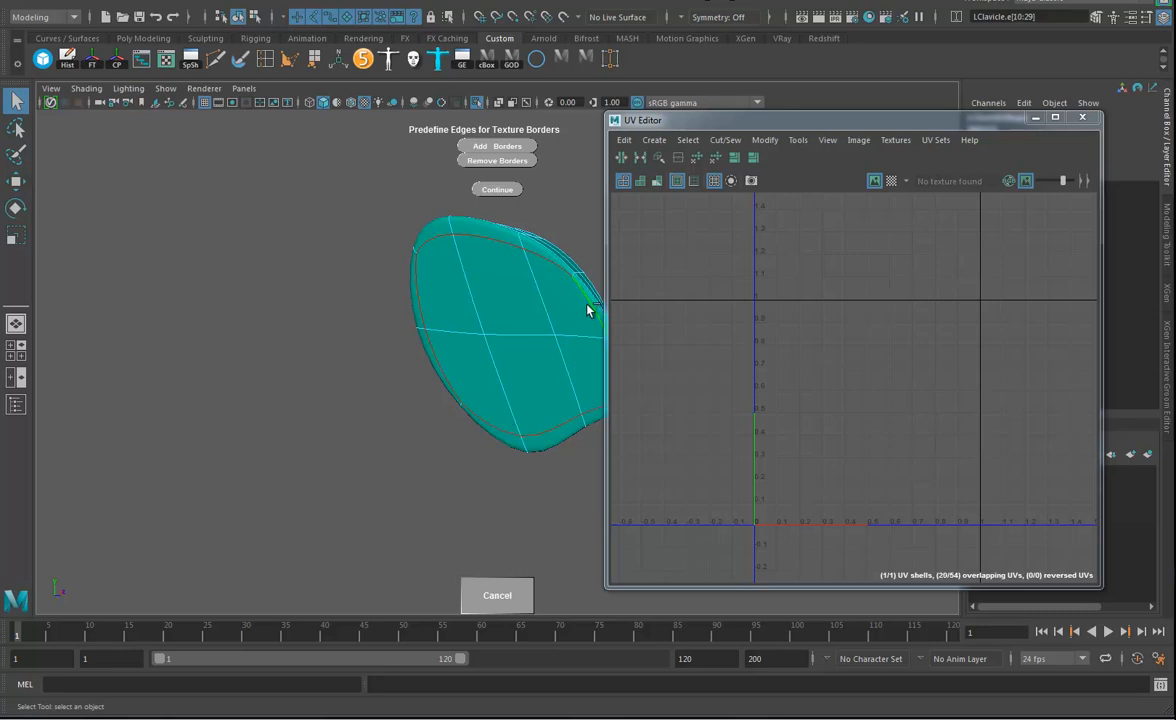
pyautogui.keyDown('alt'); pyautogui.moveTo(588, 307); pyautogui.dragTo(420, 378); pyautogui.keyUp('alt')
pyautogui.click(505, 149)
# Add further texture borders across the clavicle's side band, splitting it between the two end faces into separate strips.
pyautogui.keyDown('alt'); pyautogui.moveTo(430, 245); pyautogui.dragTo(454, 373); pyautogui.keyUp('alt')
pyautogui.keyDown('alt'); pyautogui.moveTo(375, 397); pyautogui.dragTo(362, 349); pyautogui.keyUp('alt')
pyautogui.keyDown('alt'); pyautogui.moveTo(443, 220); pyautogui.dragTo(590, 200); pyautogui.keyUp('alt')
pyautogui.keyDown('alt'); pyautogui.moveTo(368, 311); pyautogui.dragTo(508, 380); pyautogui.keyUp('alt')
pyautogui.click(510, 147)
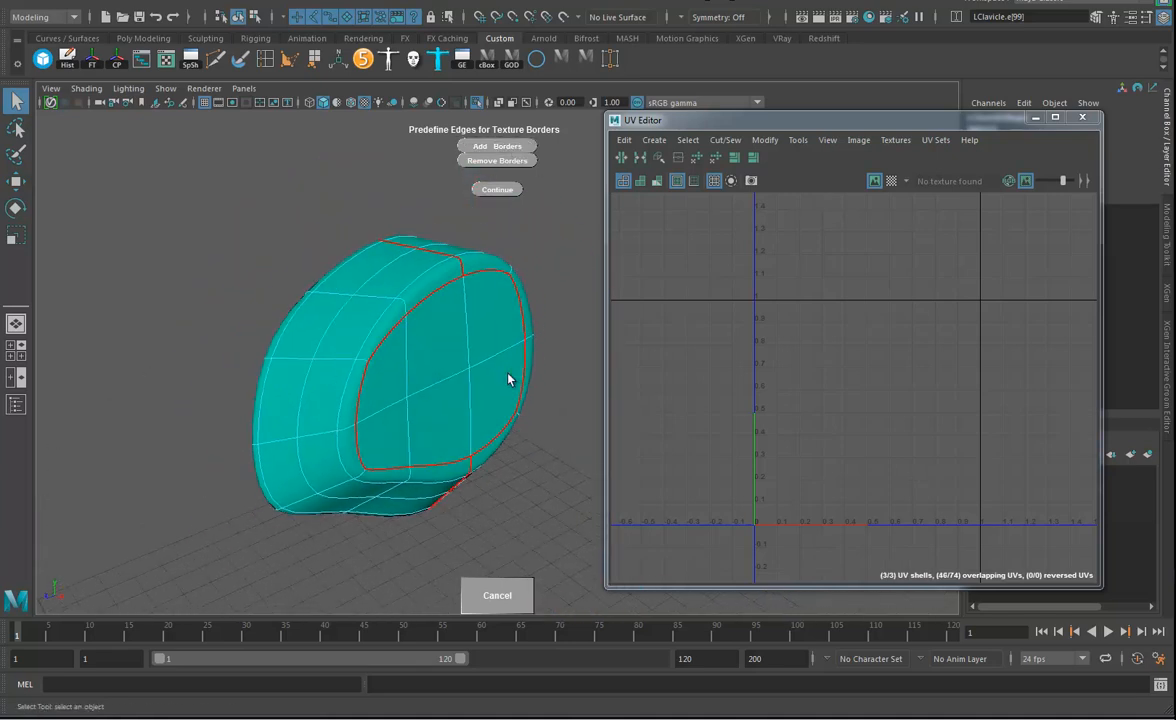
# Unwrap the clavicle along the defined borders and inspect the checker pattern on its end face and sides.
pyautogui.click(497, 189)
pyautogui.keyDown('alt'); pyautogui.moveTo(457, 485); pyautogui.dragTo(446, 336); pyautogui.keyUp('alt')
pyautogui.moveTo(441, 333); pyautogui.dragTo(493, 314, button='right')
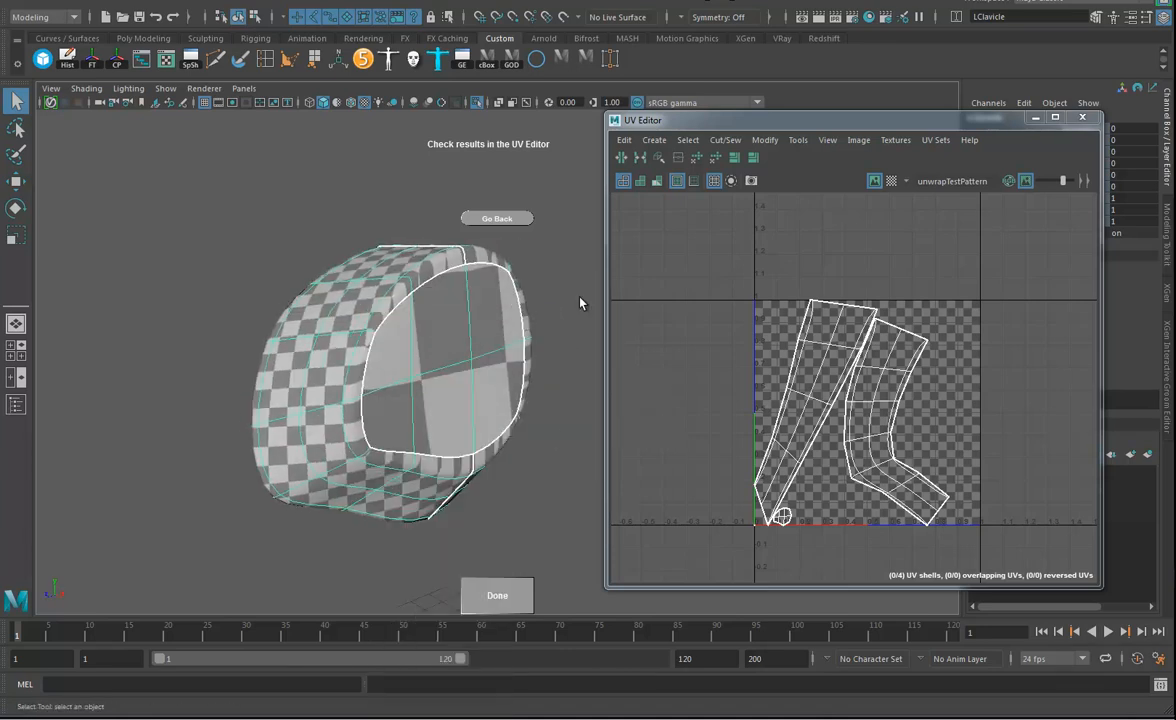
pyautogui.keyDown('alt'); pyautogui.moveTo(449, 355); pyautogui.dragTo(473, 363); pyautogui.keyUp('alt')
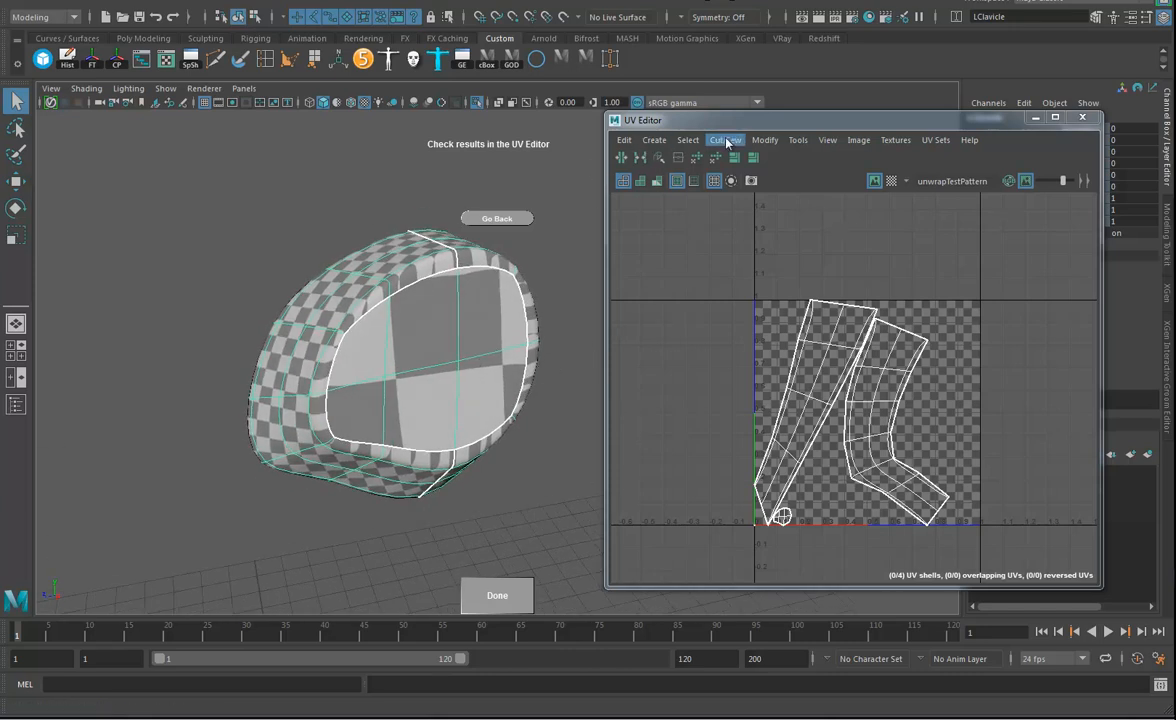
# Lay out the clavicle's UV shells with Prescale set to World and finish the unwrap tool.
pyautogui.click(768, 142)
pyautogui.click(784, 359)
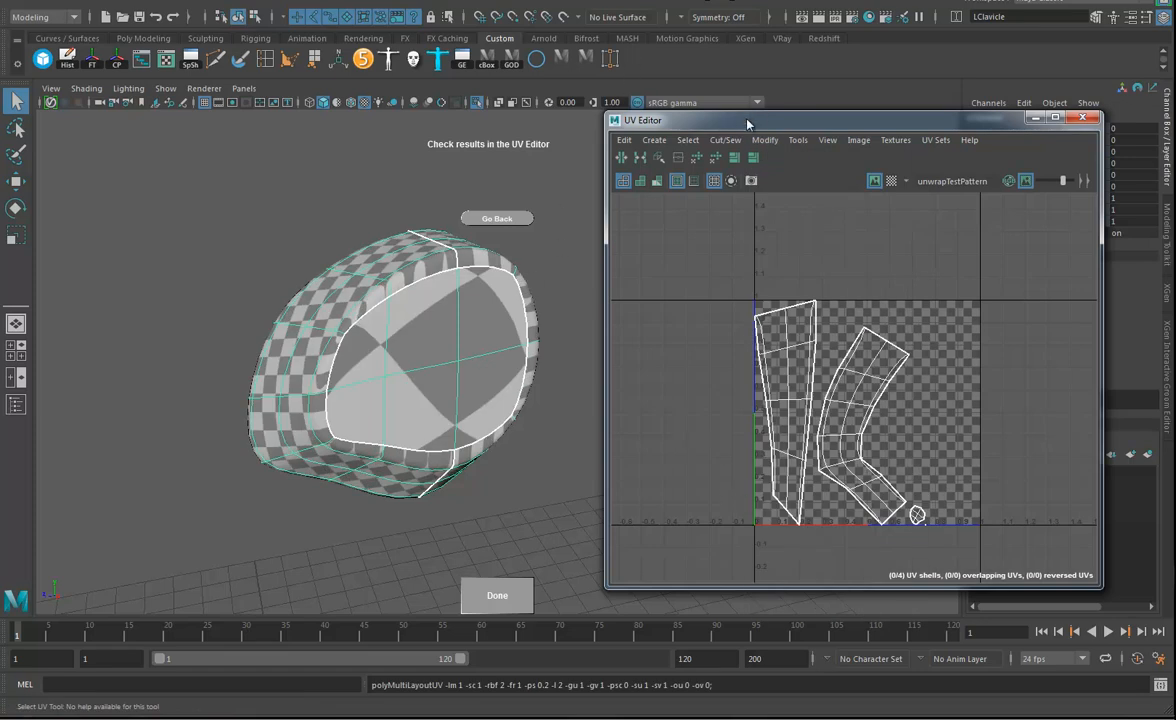
pyautogui.click(765, 140)
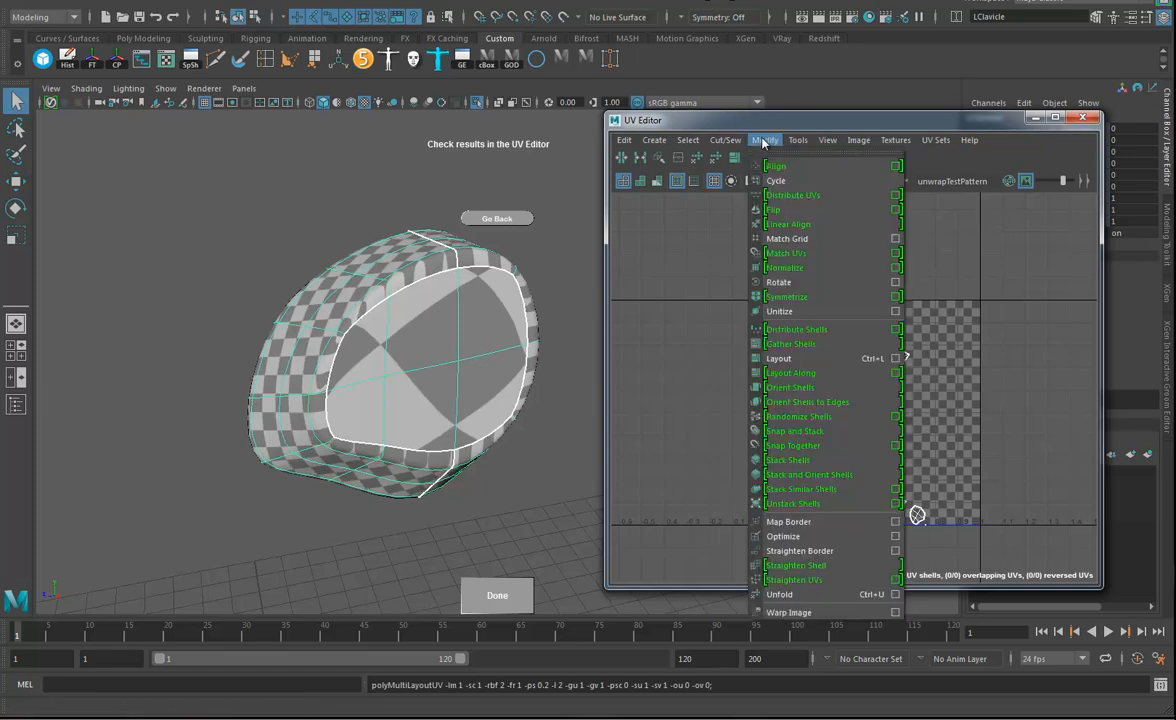
pyautogui.click(896, 359)
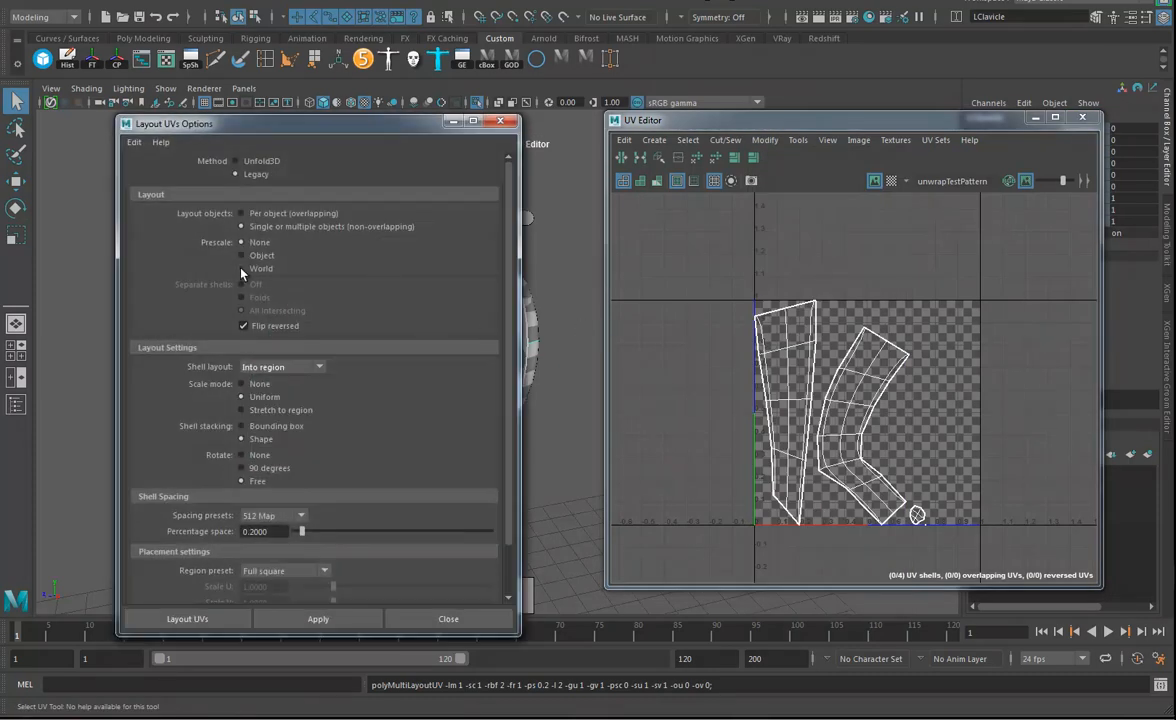
pyautogui.click(316, 620)
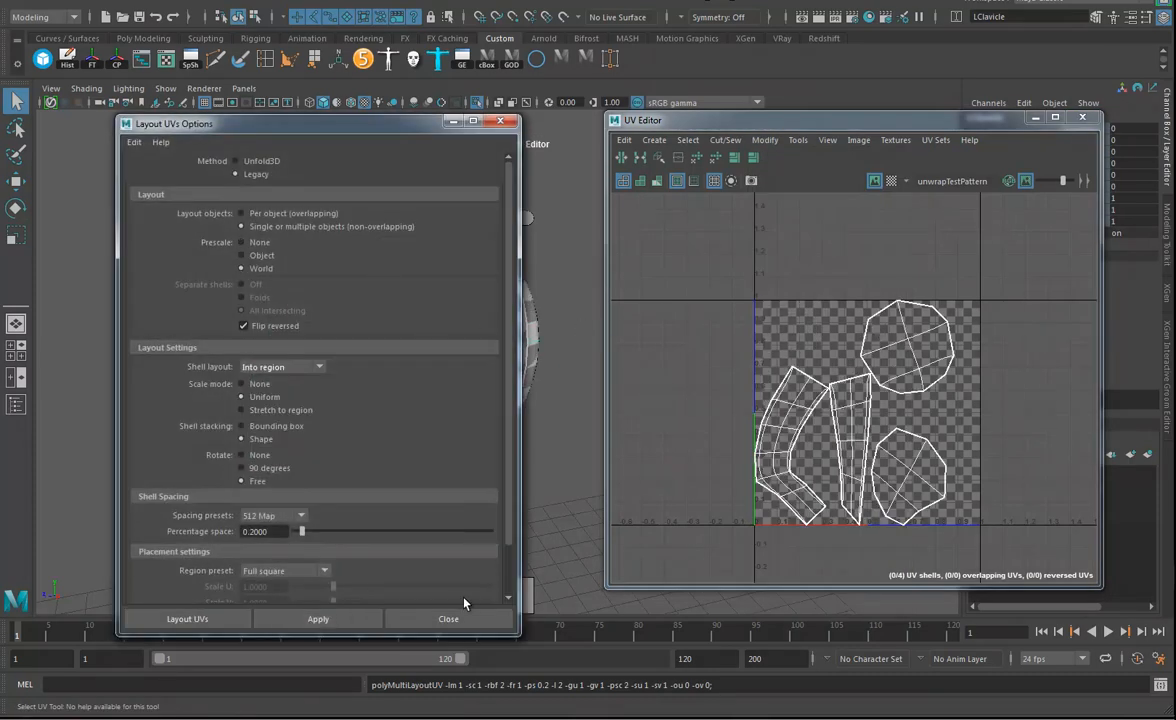
pyautogui.click(449, 620)
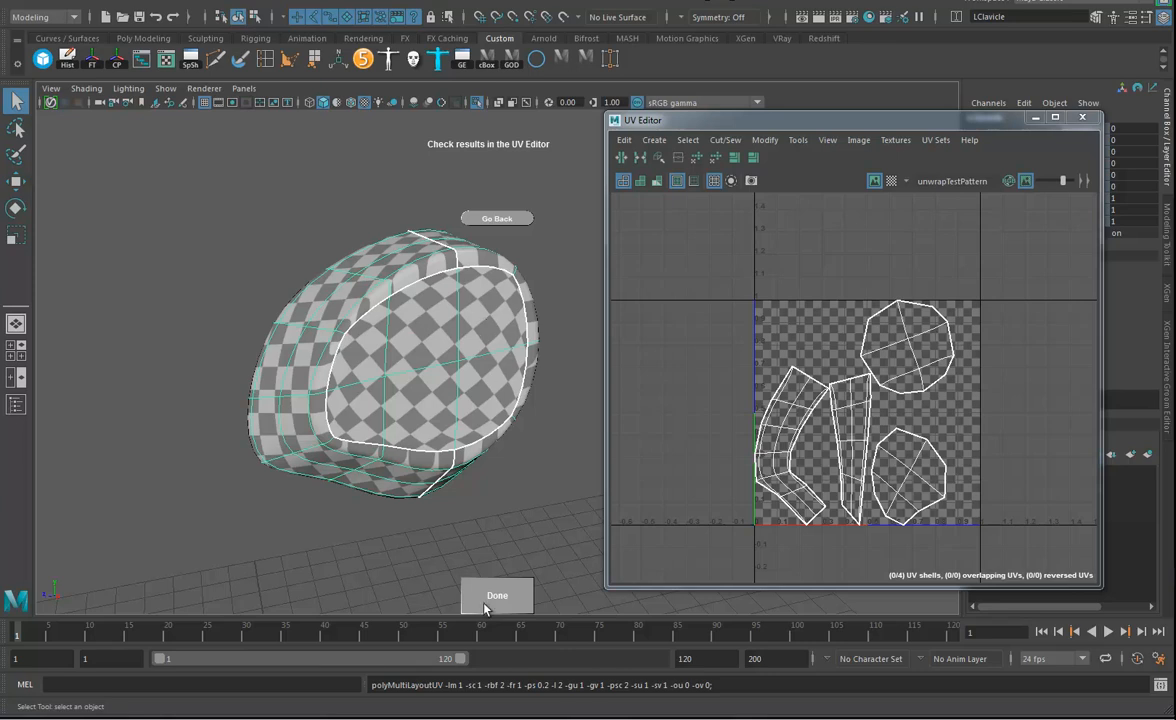
pyautogui.click(517, 597)
pyautogui.moveTo(394, 284); pyautogui.dragTo(458, 262, button='right')
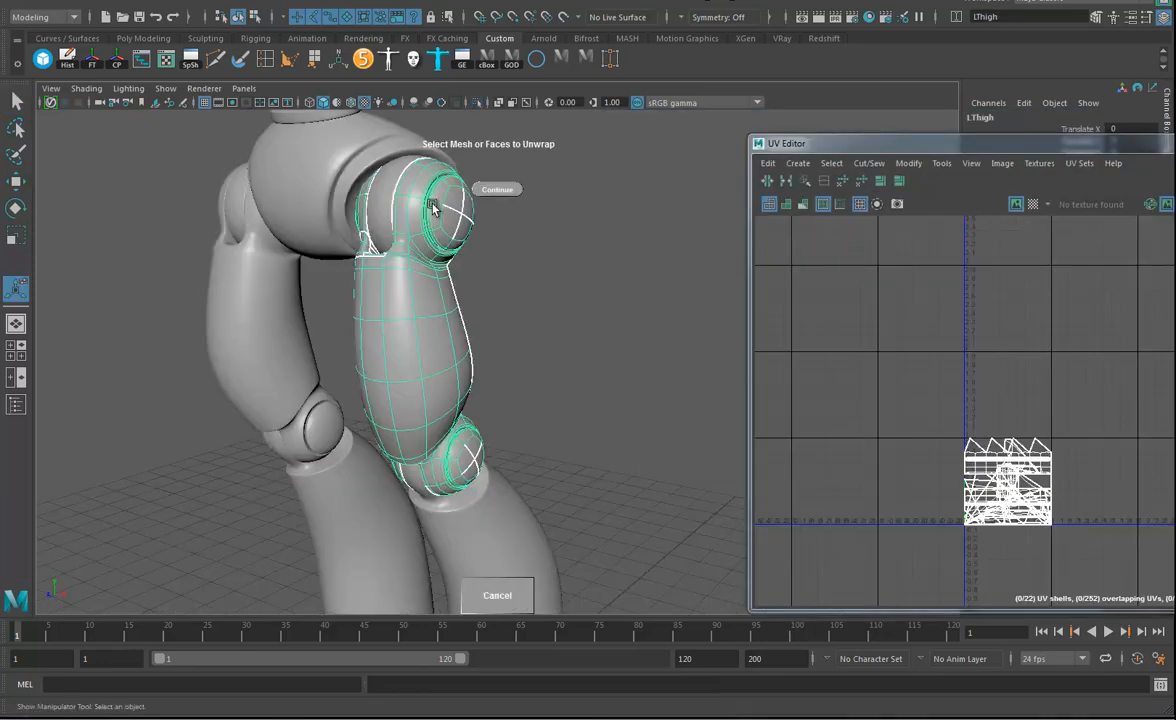
pyautogui.keyDown('alt'); pyautogui.moveTo(638, 325); pyautogui.dragTo(499, 226); pyautogui.keyUp('alt')
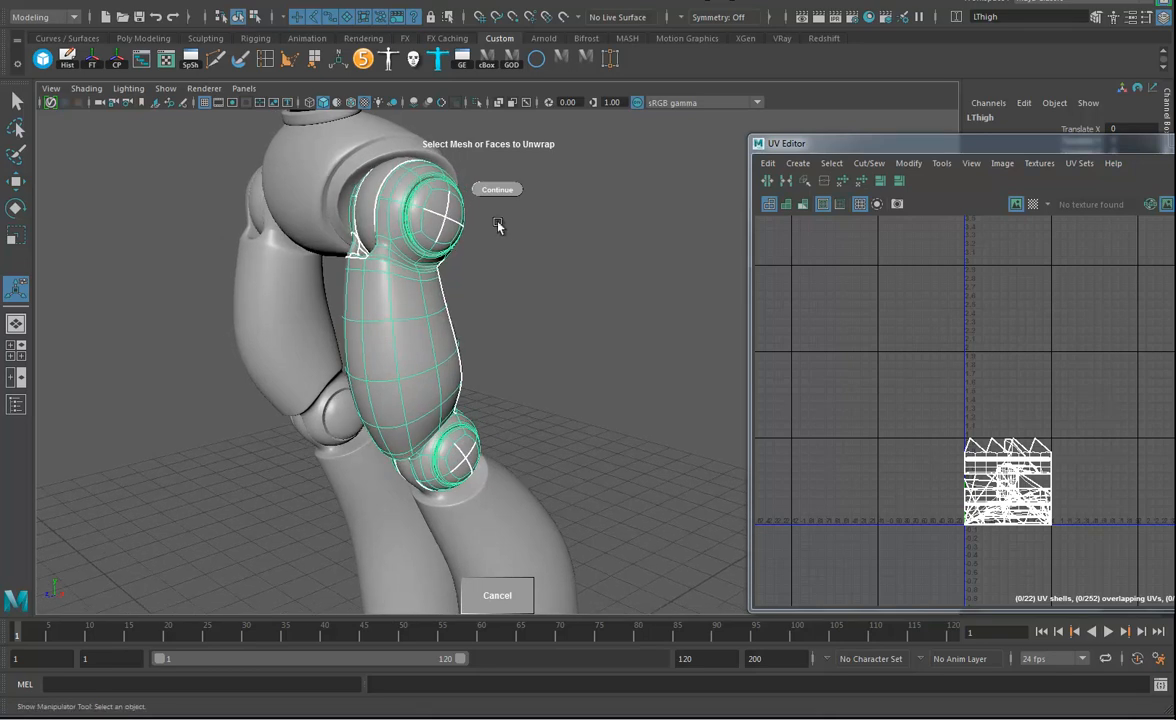
pyautogui.press('w')
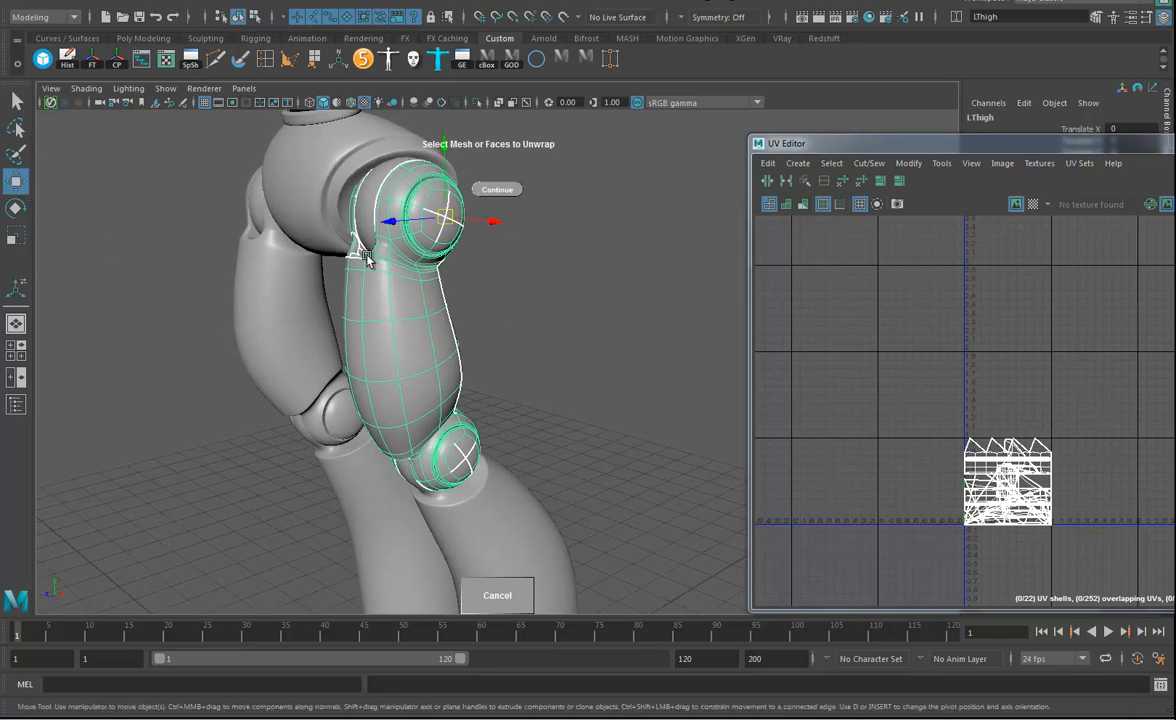
pyautogui.moveTo(375, 318); pyautogui.dragTo(443, 296, button='right')
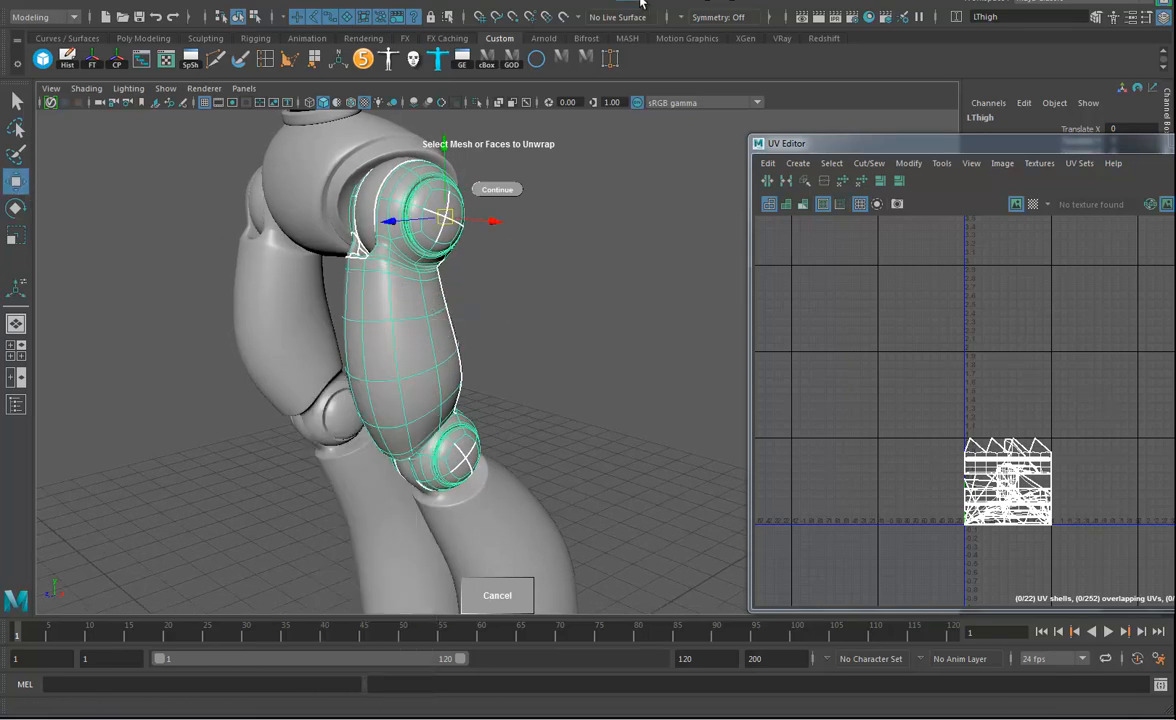
pyautogui.click(686, 3)
pyautogui.moveTo(705, 111)
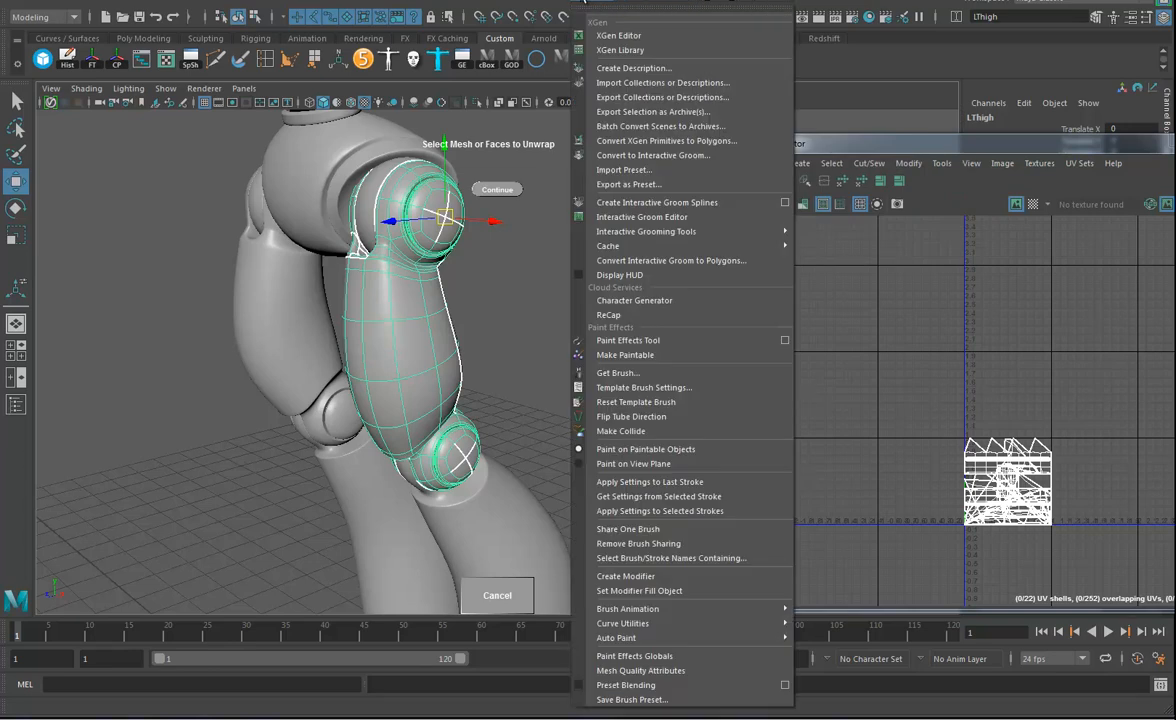
pyautogui.moveTo(564, 3)
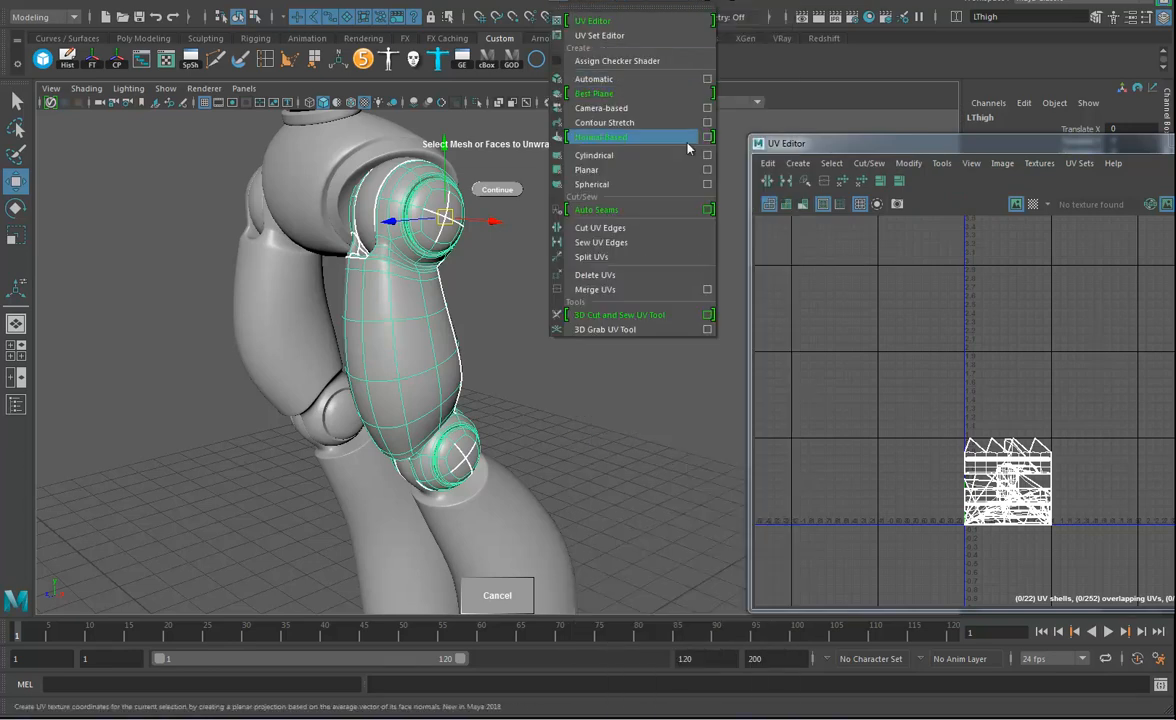
pyautogui.moveTo(682, 3)
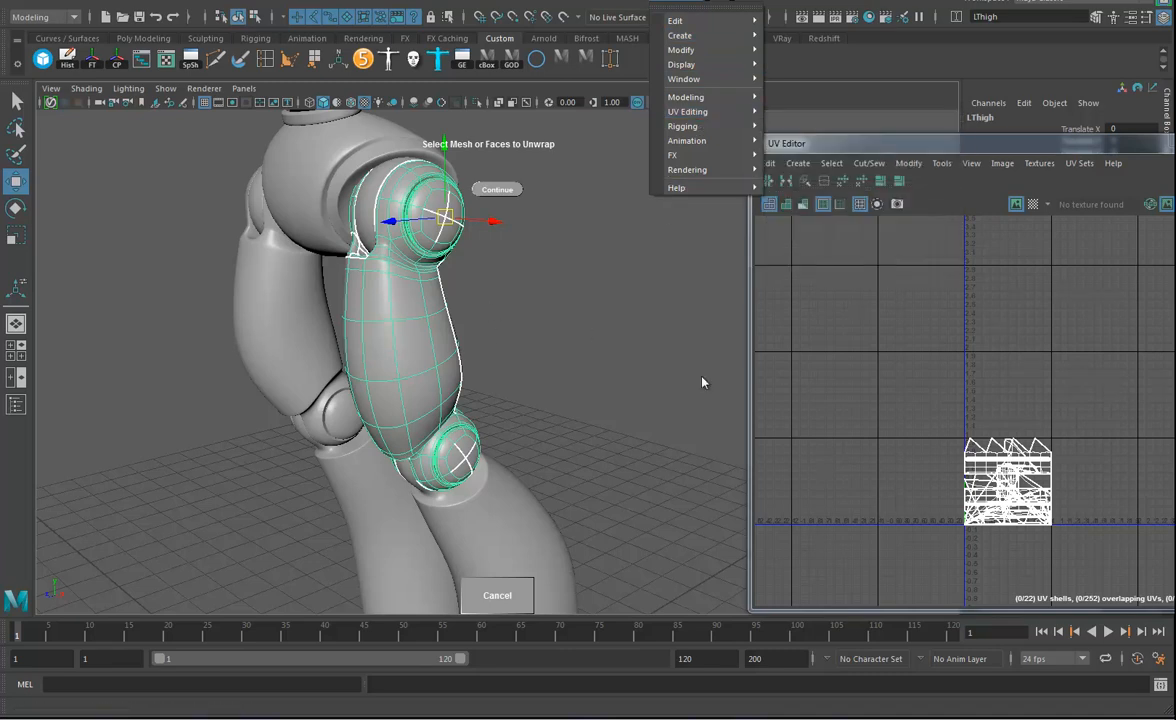
pyautogui.click(497, 595)
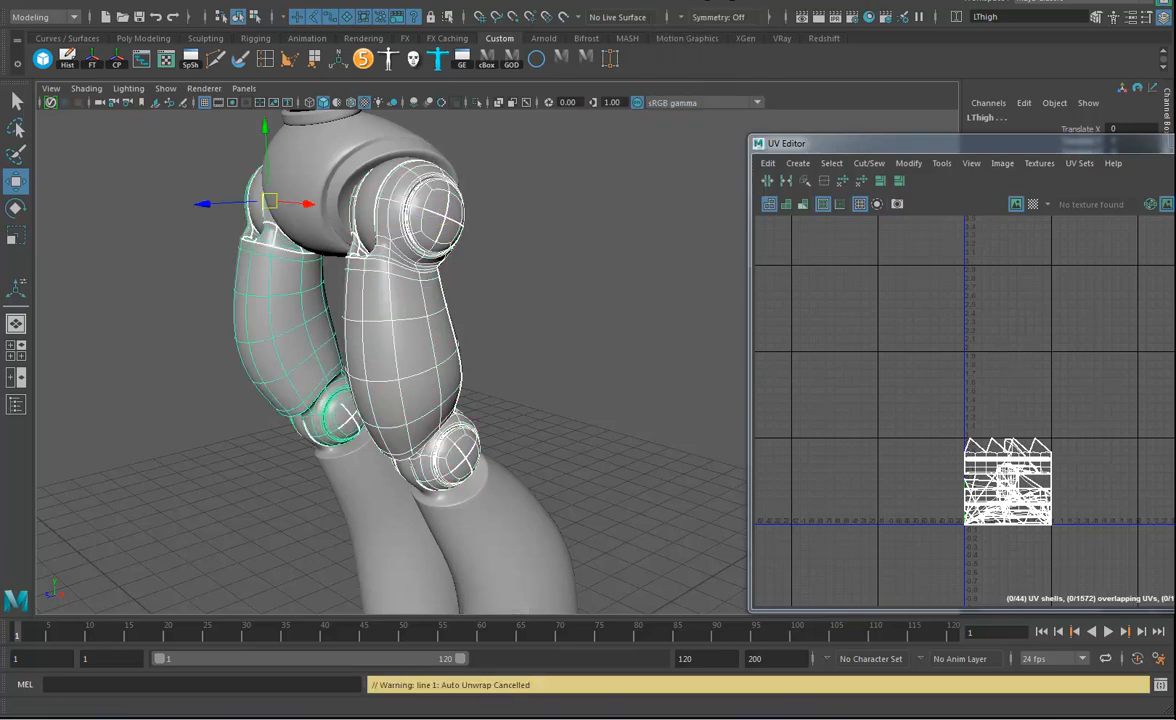